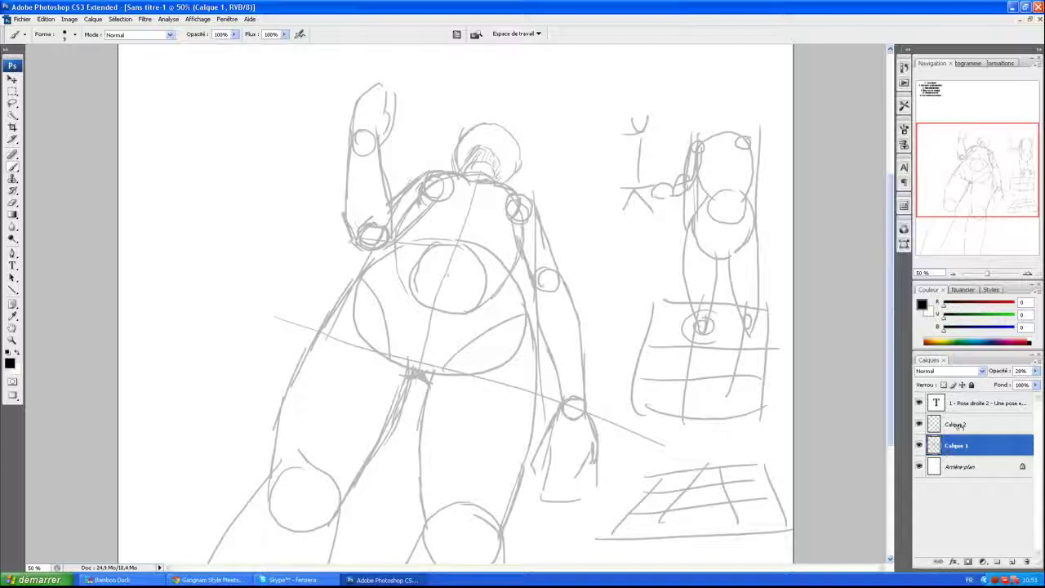
# Step: Make Calque 2 active and zoom to 100% on the figure's head and shoulders with the Brush ready
pyautogui.click(956, 425)
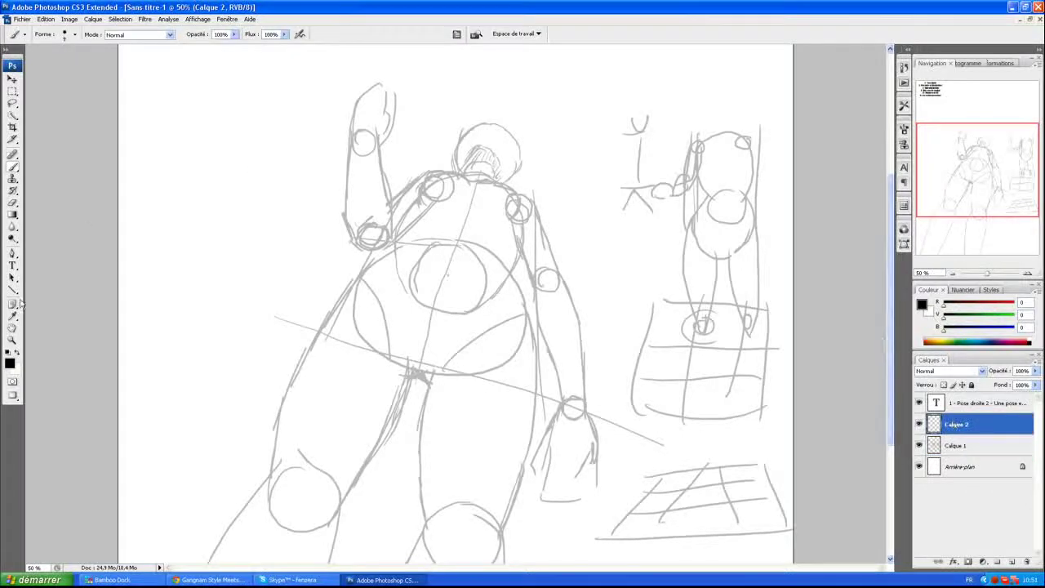
pyautogui.click(13, 337)
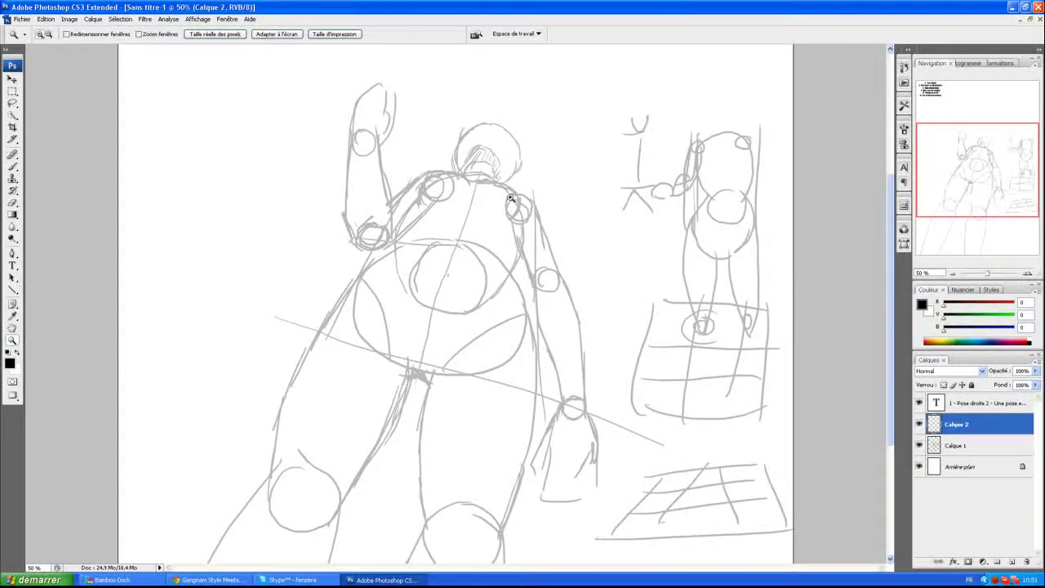
pyautogui.click(518, 170)
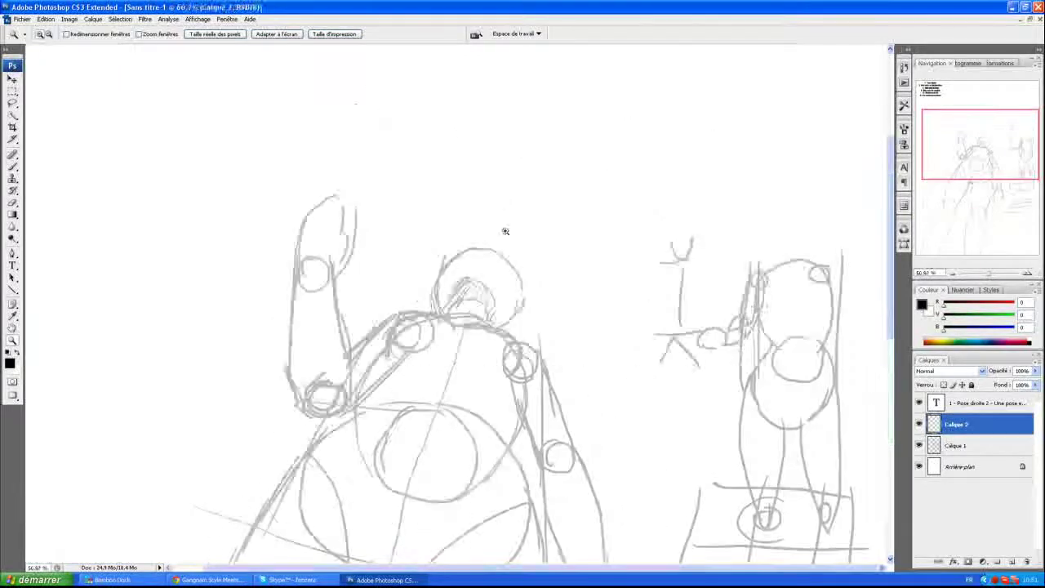
pyautogui.click(496, 313)
pyautogui.moveTo(995, 136); pyautogui.dragTo(992, 135)
pyautogui.click(13, 168)
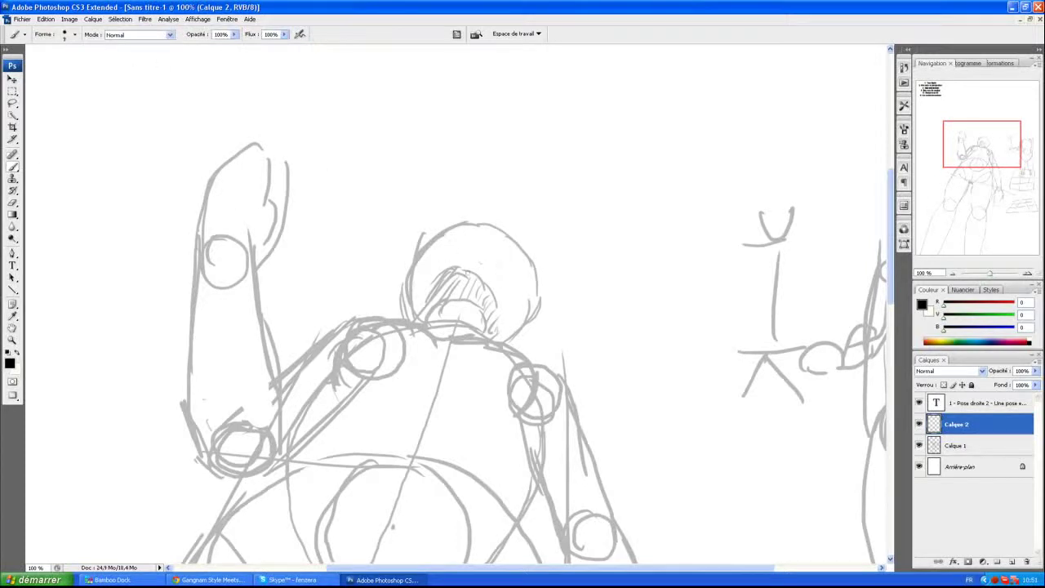
# Step: Draw a large black head circle above the figure with a vertical centre line and left cheek
pyautogui.moveTo(459, 267)
pyautogui.mouseDown()
pyautogui.moveTo(493, 297)
pyautogui.moveTo(451, 269)
pyautogui.moveTo(433, 294)
pyautogui.mouseUp()
pyautogui.moveTo(1013, 149); pyautogui.dragTo(1031, 142)
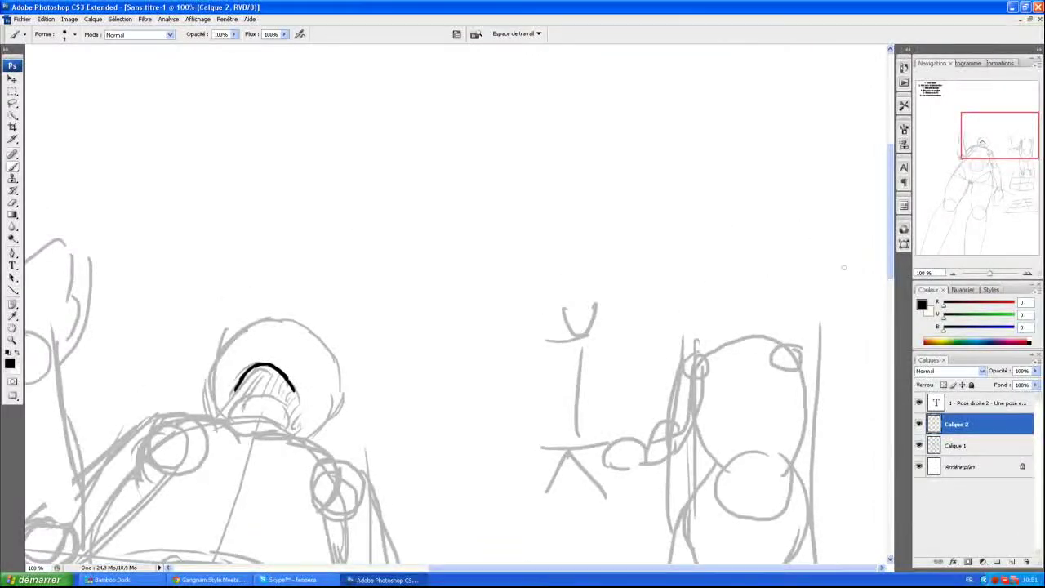
pyautogui.moveTo(602, 77)
pyautogui.mouseDown()
pyautogui.moveTo(555, 122)
pyautogui.moveTo(609, 215)
pyautogui.mouseUp()
pyautogui.moveTo(596, 78)
pyautogui.mouseDown()
pyautogui.moveTo(691, 89)
pyautogui.moveTo(602, 219)
pyautogui.mouseUp()
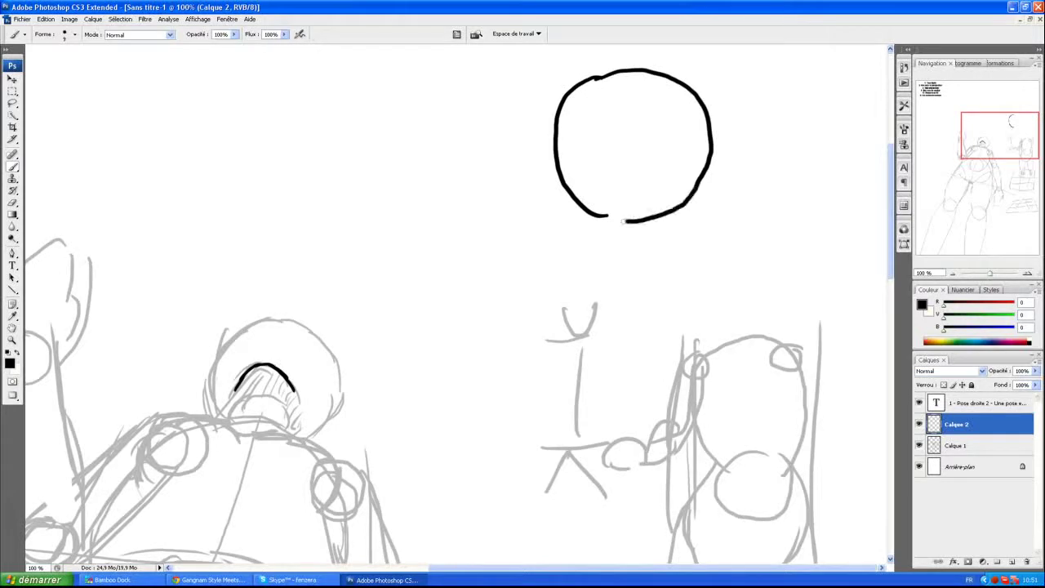
pyautogui.moveTo(616, 70)
pyautogui.mouseDown()
pyautogui.moveTo(606, 170)
pyautogui.moveTo(630, 268)
pyautogui.mouseUp()
pyautogui.moveTo(554, 129)
pyautogui.mouseDown()
pyautogui.moveTo(563, 219)
pyautogui.moveTo(606, 280)
pyautogui.mouseUp()
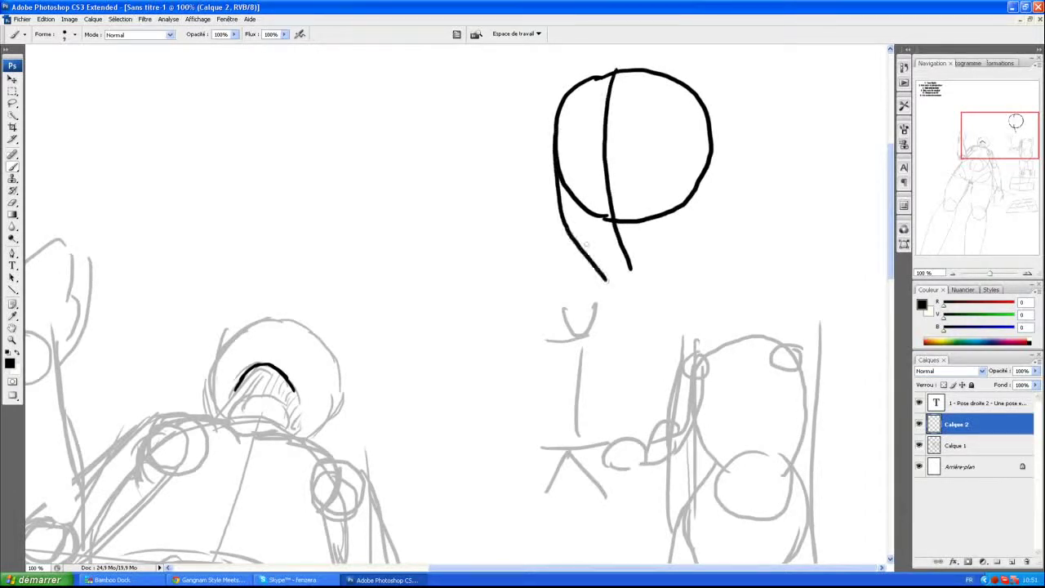
pyautogui.moveTo(560, 189); pyautogui.dragTo(612, 273)
# Step: Add the jaw, right ear, horizontal eye line, cranium top and closed eyes to the head study
pyautogui.moveTo(616, 237)
pyautogui.mouseDown()
pyautogui.moveTo(622, 276)
pyautogui.moveTo(692, 230)
pyautogui.moveTo(711, 192)
pyautogui.mouseUp()
pyautogui.moveTo(712, 137)
pyautogui.mouseDown()
pyautogui.moveTo(720, 194)
pyautogui.moveTo(707, 206)
pyautogui.mouseUp()
pyautogui.moveTo(557, 159); pyautogui.dragTo(712, 137)
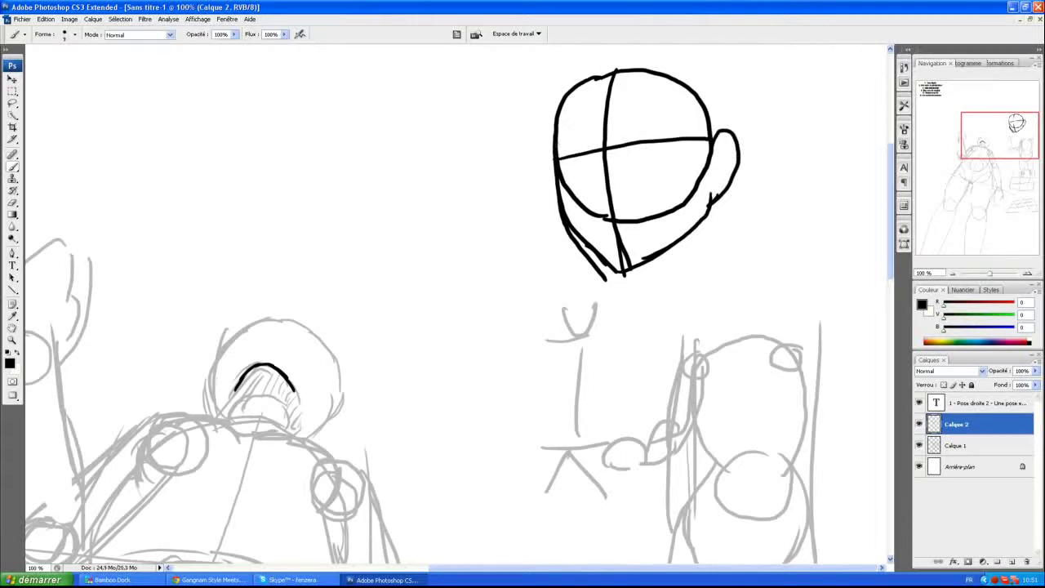
pyautogui.moveTo(552, 180)
pyautogui.mouseDown()
pyautogui.moveTo(560, 85)
pyautogui.moveTo(677, 46)
pyautogui.moveTo(693, 49)
pyautogui.moveTo(736, 145)
pyautogui.mouseUp()
pyautogui.moveTo(627, 143)
pyautogui.mouseDown()
pyautogui.moveTo(663, 133)
pyautogui.moveTo(669, 146)
pyautogui.mouseUp()
pyautogui.moveTo(589, 151)
pyautogui.mouseDown()
pyautogui.moveTo(566, 148)
pyautogui.moveTo(586, 161)
pyautogui.moveTo(564, 163)
pyautogui.moveTo(645, 236)
pyautogui.mouseUp()
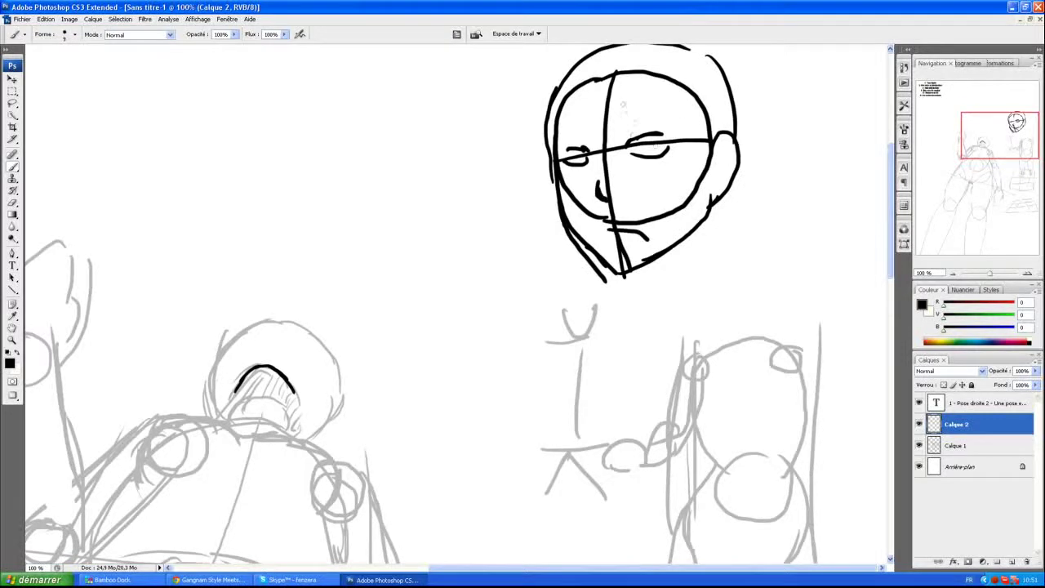
pyautogui.moveTo(998, 134); pyautogui.dragTo(992, 140)
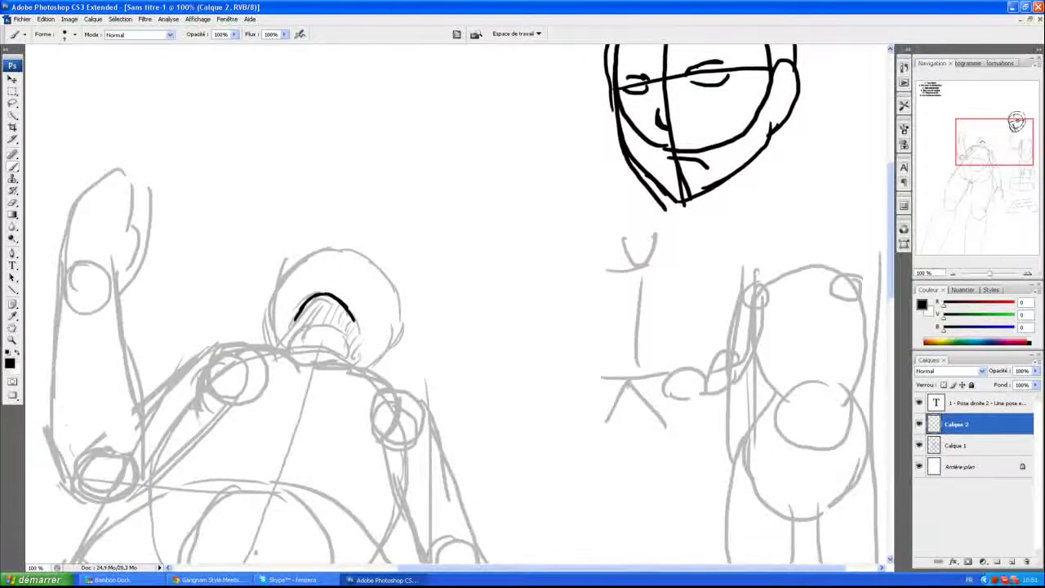
# Step: On Calque 1, brush grey centre and side guides on the small head, then return to Calque 2
pyautogui.click(955, 445)
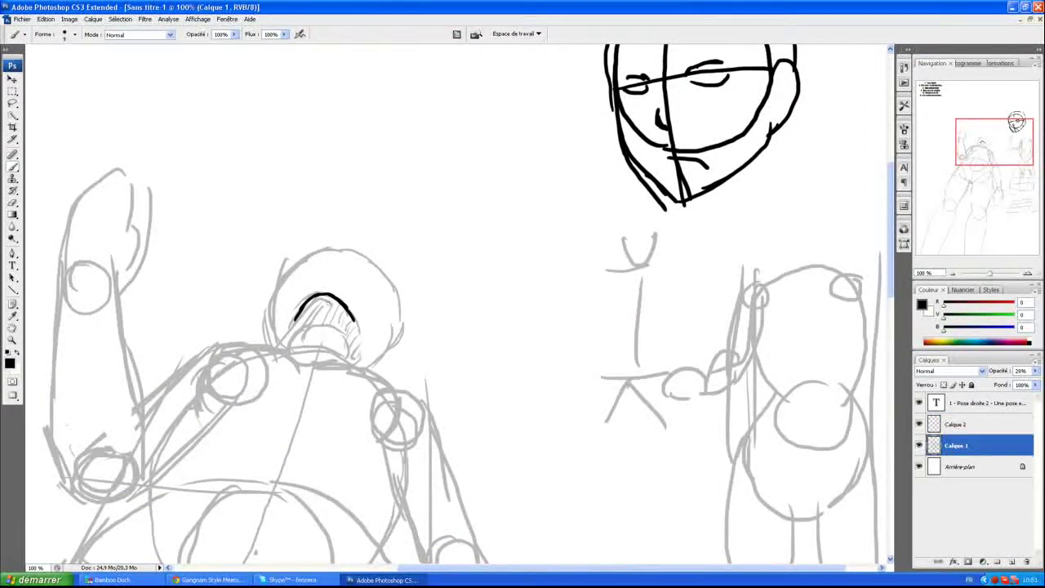
pyautogui.moveTo(344, 248); pyautogui.dragTo(329, 295)
pyautogui.moveTo(330, 252)
pyautogui.mouseDown()
pyautogui.moveTo(387, 290)
pyautogui.moveTo(392, 338)
pyautogui.mouseUp()
pyautogui.moveTo(325, 250); pyautogui.dragTo(278, 300)
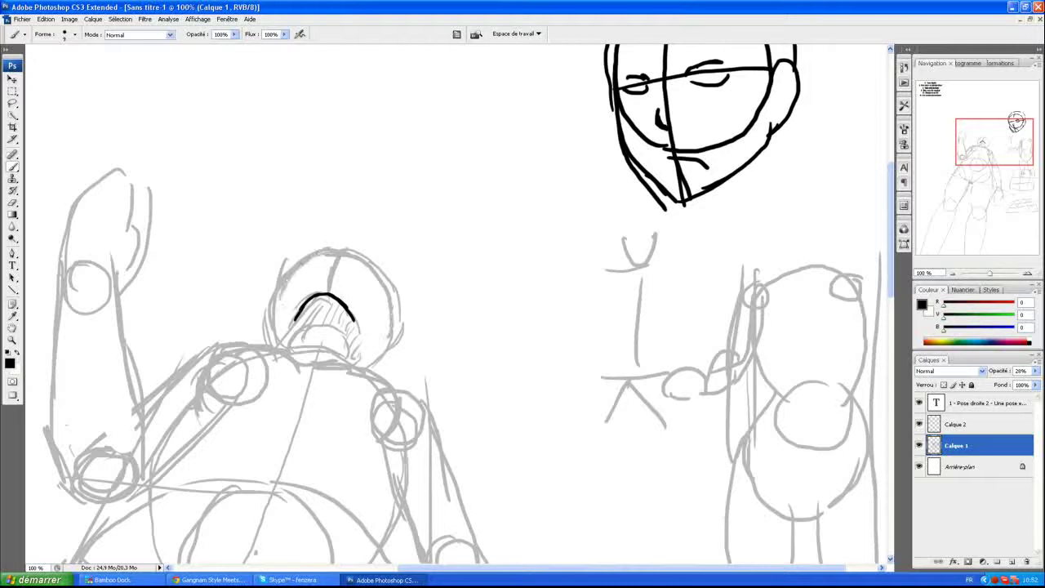
pyautogui.click(967, 423)
pyautogui.click(13, 202)
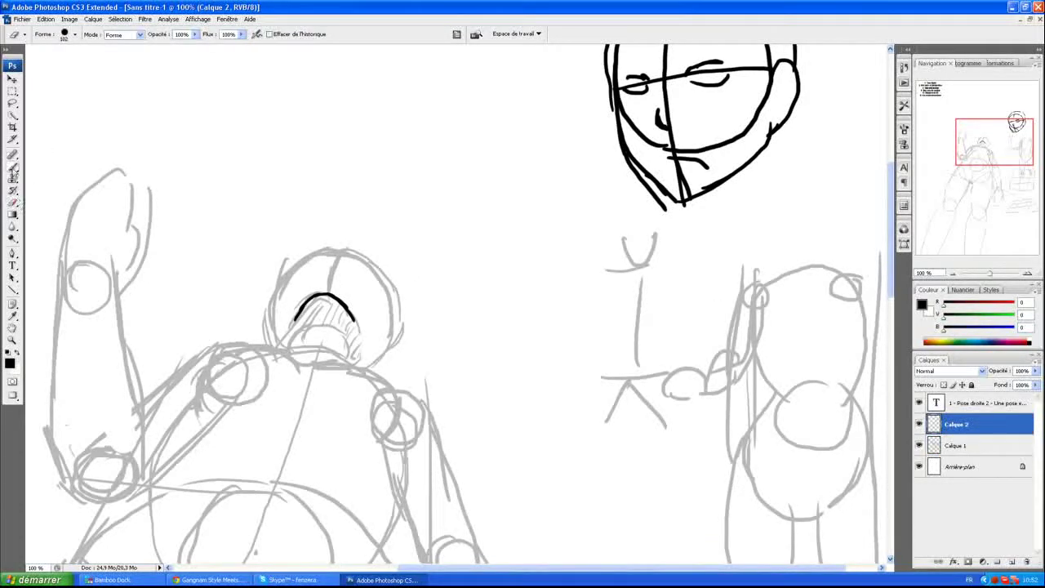
pyautogui.click(13, 169)
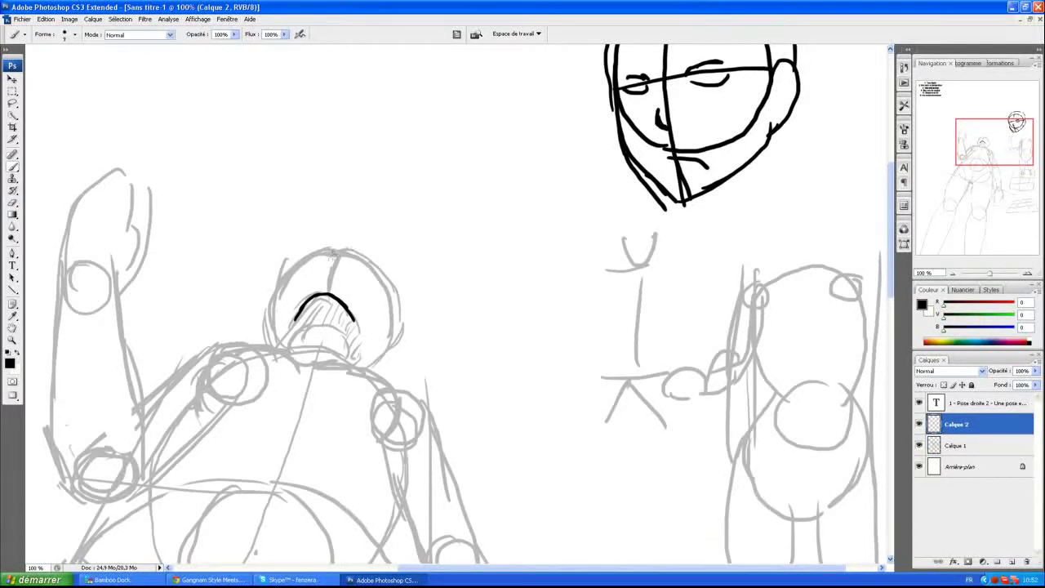
pyautogui.moveTo(986, 137); pyautogui.dragTo(986, 128)
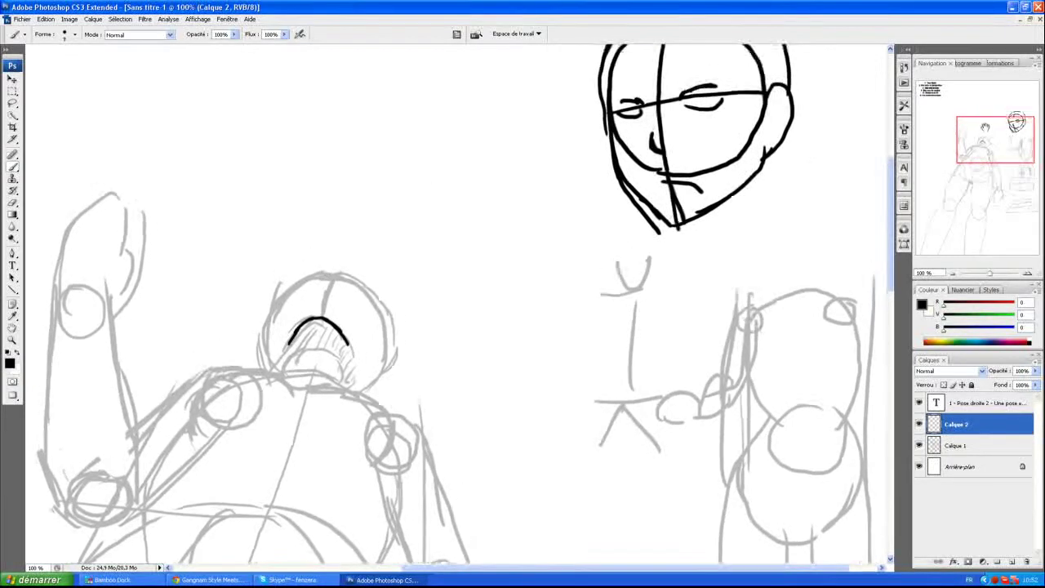
# Step: Start a brow mark on the small head and draw two practice eye studies with irises
pyautogui.click(330, 275)
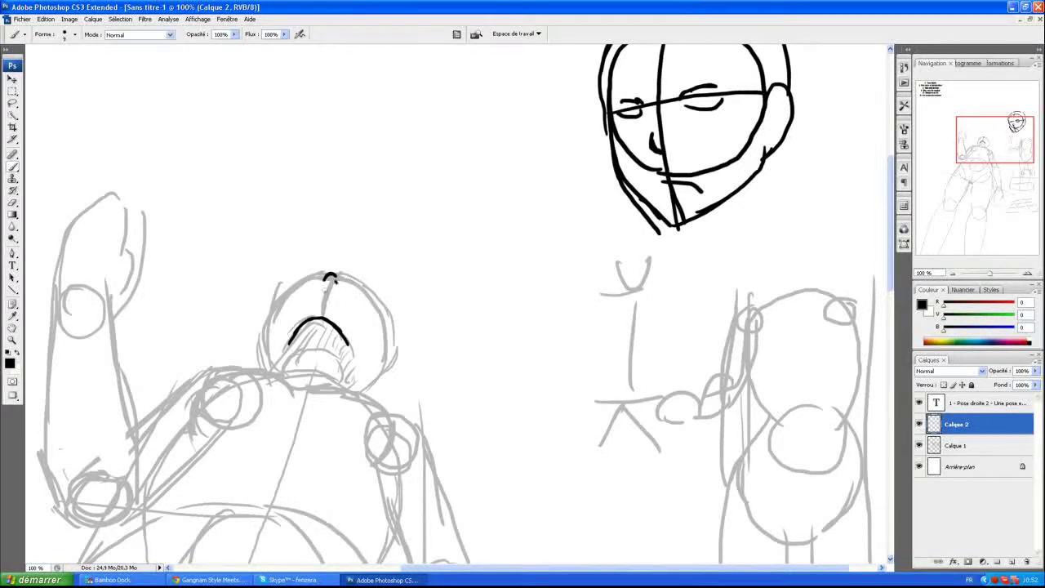
pyautogui.moveTo(1005, 144); pyautogui.dragTo(999, 147)
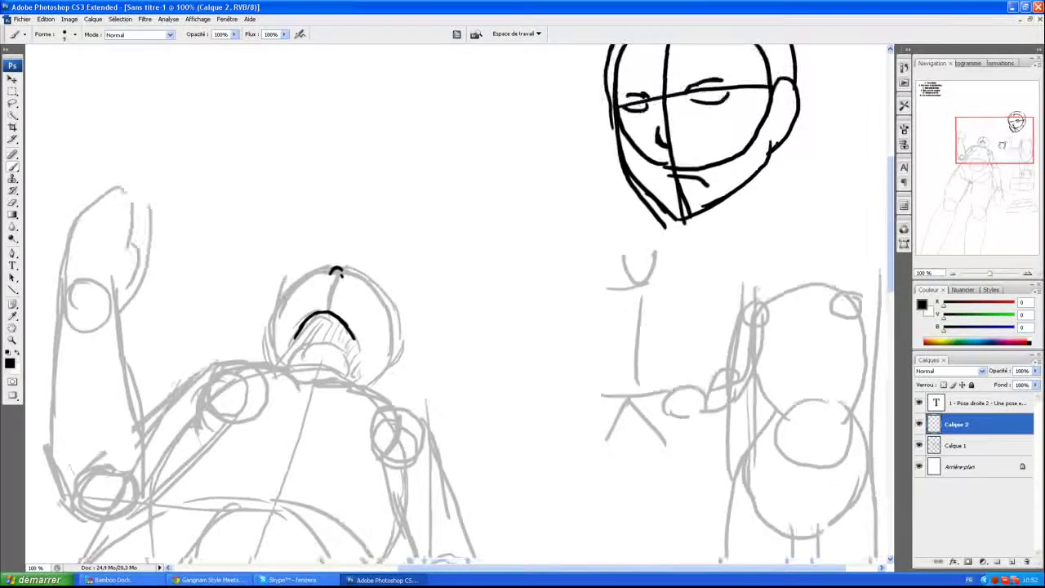
pyautogui.moveTo(551, 211); pyautogui.dragTo(575, 222)
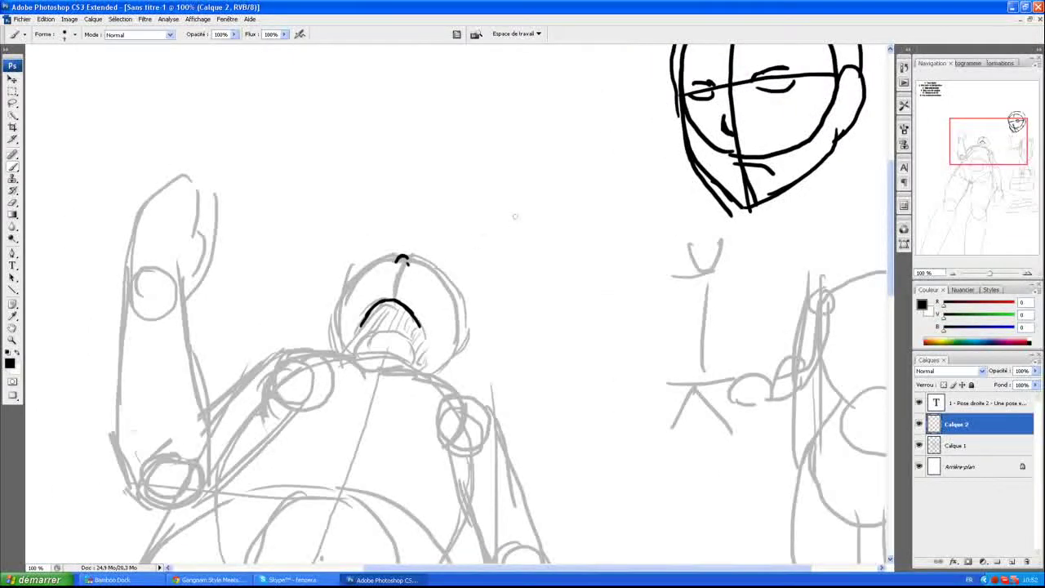
pyautogui.moveTo(420, 262); pyautogui.dragTo(438, 271)
pyautogui.moveTo(495, 116)
pyautogui.mouseDown()
pyautogui.moveTo(500, 99)
pyautogui.moveTo(547, 102)
pyautogui.moveTo(557, 122)
pyautogui.mouseUp()
pyautogui.moveTo(544, 218)
pyautogui.mouseDown()
pyautogui.moveTo(556, 196)
pyautogui.moveTo(609, 230)
pyautogui.moveTo(600, 241)
pyautogui.mouseUp()
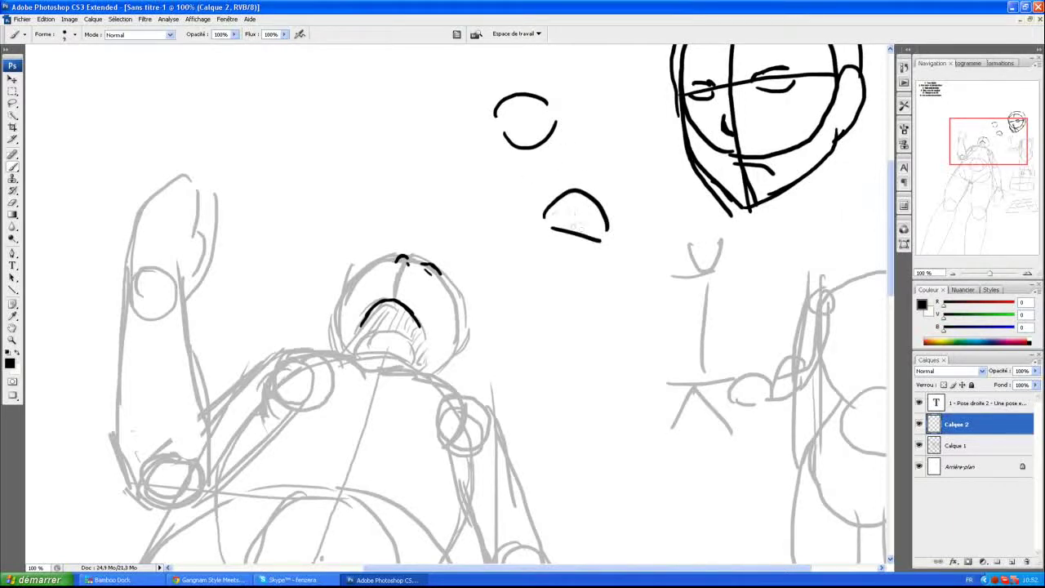
pyautogui.moveTo(521, 101)
pyautogui.mouseDown()
pyautogui.moveTo(532, 118)
pyautogui.moveTo(518, 101)
pyautogui.mouseUp()
pyautogui.moveTo(574, 196)
pyautogui.mouseDown()
pyautogui.moveTo(567, 214)
pyautogui.moveTo(580, 219)
pyautogui.moveTo(575, 198)
pyautogui.mouseUp()
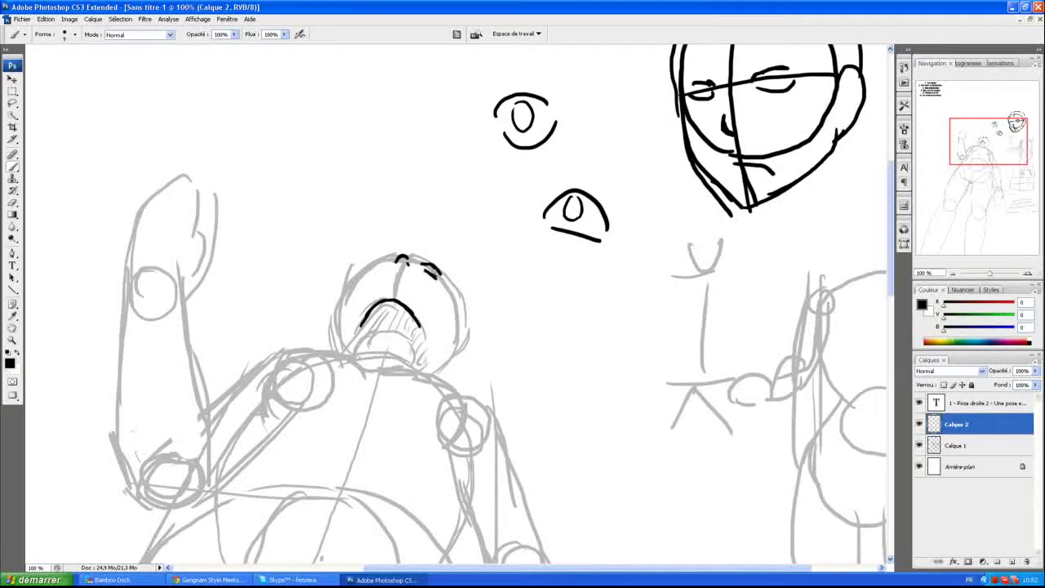
# Step: Add head strokes, undo a stray line, and sketch two wavy brow studies
pyautogui.moveTo(432, 271); pyautogui.dragTo(438, 265)
pyautogui.moveTo(389, 278); pyautogui.dragTo(409, 280)
pyautogui.hotkey('ctrl', 'z')
pyautogui.moveTo(336, 124); pyautogui.dragTo(420, 117)
pyautogui.moveTo(384, 171); pyautogui.dragTo(483, 180)
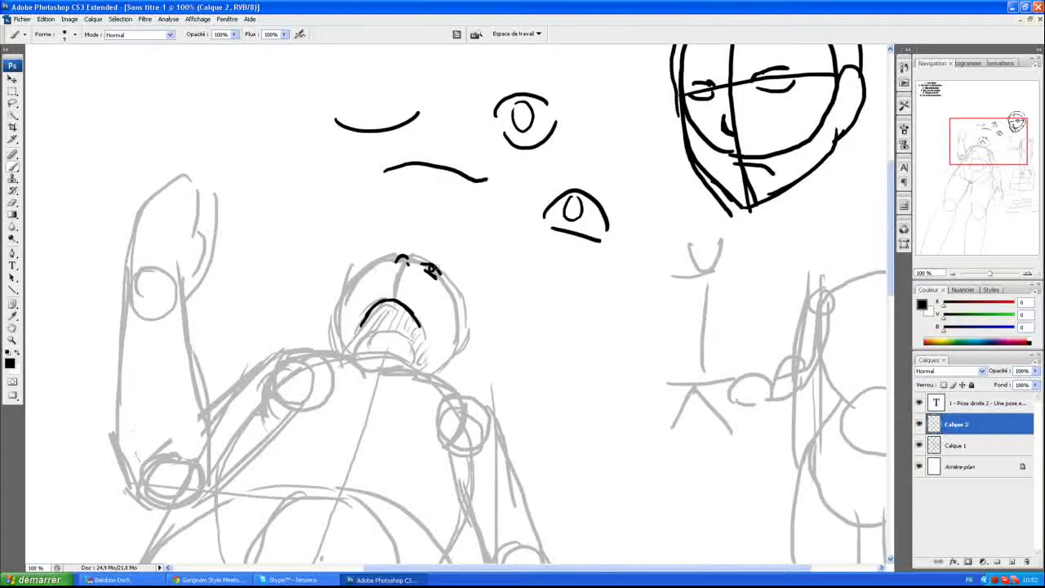
# Step: Ink the small head's brow line, nose, jaw curve and right eyebrow
pyautogui.moveTo(384, 279); pyautogui.dragTo(425, 292)
pyautogui.moveTo(454, 332)
pyautogui.mouseDown()
pyautogui.moveTo(462, 325)
pyautogui.moveTo(467, 338)
pyautogui.moveTo(464, 328)
pyautogui.mouseUp()
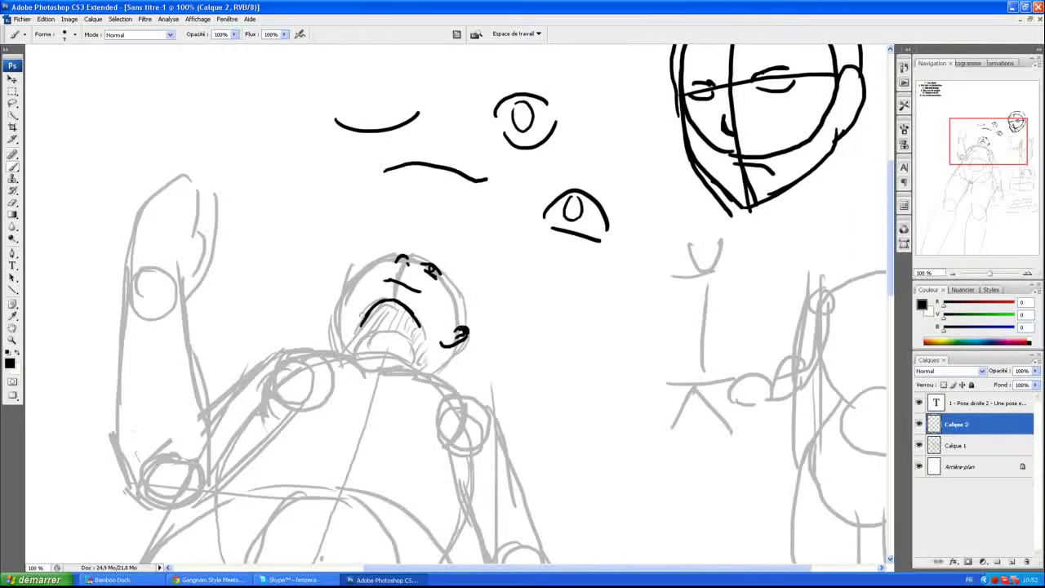
pyautogui.moveTo(429, 339)
pyautogui.mouseDown()
pyautogui.moveTo(441, 346)
pyautogui.moveTo(426, 348)
pyautogui.mouseUp()
pyautogui.moveTo(362, 328); pyautogui.dragTo(356, 353)
pyautogui.moveTo(420, 256); pyautogui.dragTo(446, 263)
# Step: Draw hair strands across the top and right side of the large head study
pyautogui.moveTo(979, 145); pyautogui.dragTo(991, 133)
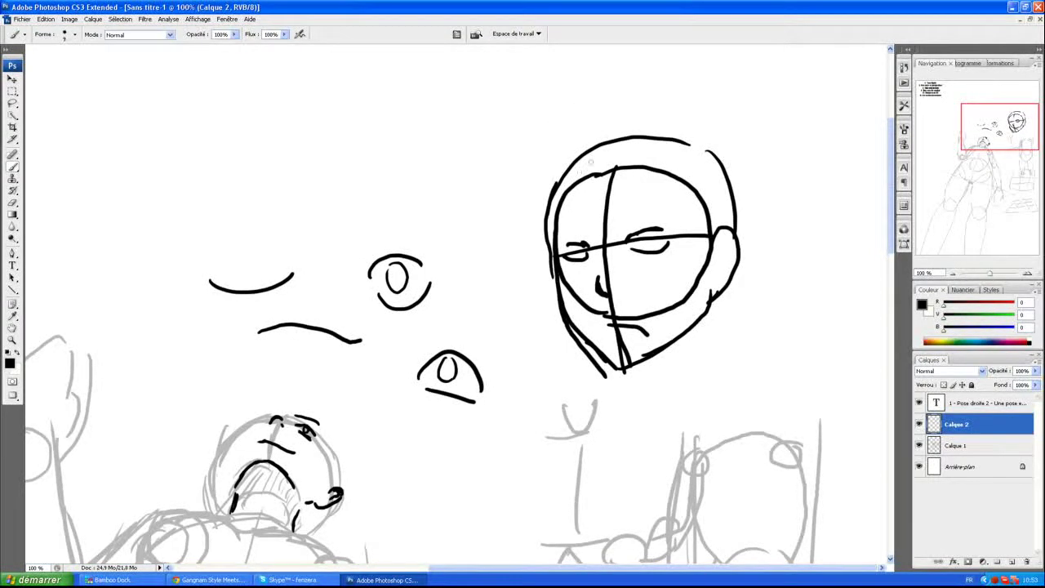
pyautogui.moveTo(598, 146); pyautogui.dragTo(596, 237)
pyautogui.moveTo(608, 152)
pyautogui.mouseDown()
pyautogui.moveTo(607, 243)
pyautogui.moveTo(658, 232)
pyautogui.mouseUp()
pyautogui.moveTo(648, 152); pyautogui.dragTo(670, 238)
pyautogui.moveTo(658, 146); pyautogui.dragTo(679, 230)
pyautogui.moveTo(680, 158)
pyautogui.mouseDown()
pyautogui.moveTo(682, 244)
pyautogui.moveTo(707, 229)
pyautogui.mouseUp()
pyautogui.moveTo(707, 157); pyautogui.dragTo(712, 237)
pyautogui.moveTo(713, 183); pyautogui.dragTo(720, 233)
# Step: Add long left-side hair, sweeping top arcs, spiky right ends and inner strands to the large head
pyautogui.moveTo(576, 186); pyautogui.dragTo(574, 364)
pyautogui.moveTo(589, 154)
pyautogui.mouseDown()
pyautogui.moveTo(565, 219)
pyautogui.moveTo(578, 362)
pyautogui.mouseUp()
pyautogui.moveTo(570, 171); pyautogui.dragTo(553, 222)
pyautogui.moveTo(540, 143)
pyautogui.mouseDown()
pyautogui.moveTo(513, 262)
pyautogui.moveTo(555, 259)
pyautogui.mouseUp()
pyautogui.moveTo(545, 137); pyautogui.dragTo(485, 226)
pyautogui.moveTo(567, 106)
pyautogui.mouseDown()
pyautogui.moveTo(483, 219)
pyautogui.moveTo(720, 93)
pyautogui.moveTo(769, 200)
pyautogui.mouseUp()
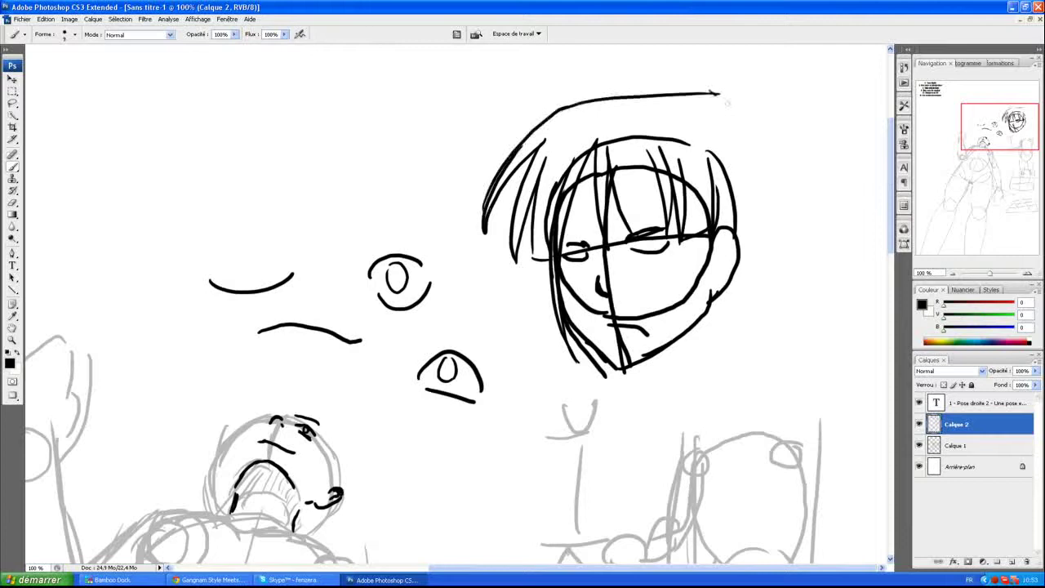
pyautogui.moveTo(630, 102); pyautogui.dragTo(745, 181)
pyautogui.moveTo(717, 119)
pyautogui.mouseDown()
pyautogui.moveTo(776, 228)
pyautogui.moveTo(766, 263)
pyautogui.moveTo(792, 310)
pyautogui.moveTo(746, 357)
pyautogui.mouseUp()
pyautogui.moveTo(739, 294)
pyautogui.mouseDown()
pyautogui.moveTo(703, 347)
pyautogui.moveTo(706, 338)
pyautogui.mouseUp()
pyautogui.moveTo(627, 152); pyautogui.dragTo(642, 228)
pyautogui.moveTo(636, 152); pyautogui.dragTo(651, 226)
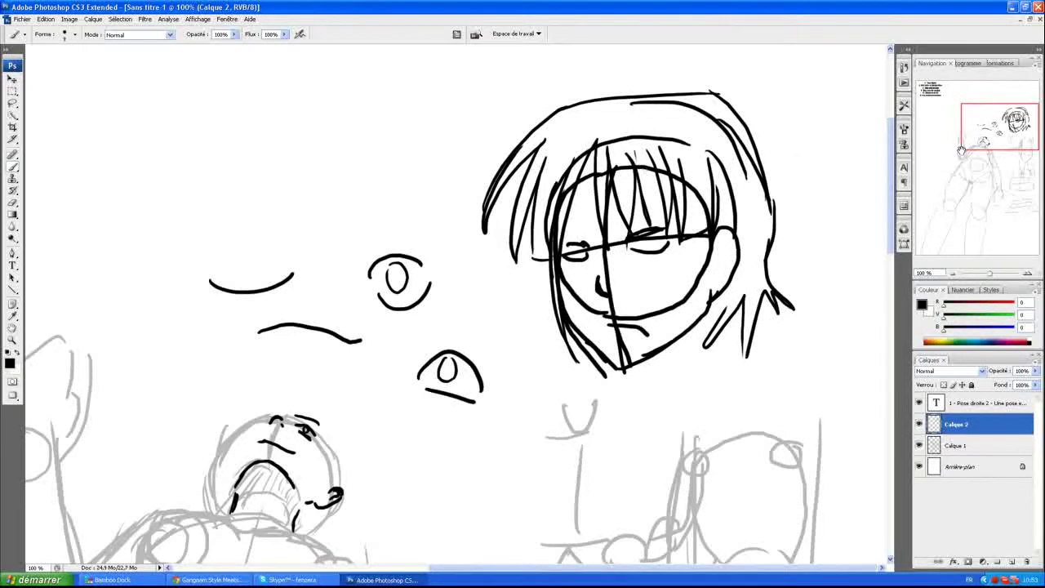
pyautogui.moveTo(992, 131); pyautogui.dragTo(977, 142)
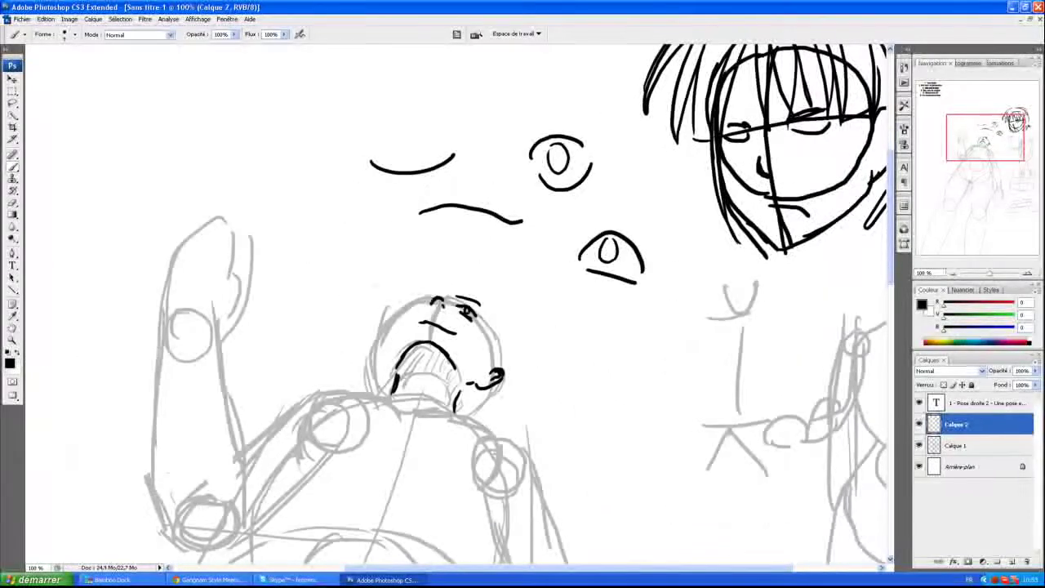
# Step: Start short hair strokes on top of the figure's small head
pyautogui.moveTo(447, 287); pyautogui.dragTo(447, 308)
pyautogui.moveTo(452, 291); pyautogui.dragTo(457, 312)
pyautogui.moveTo(459, 291); pyautogui.dragTo(471, 313)
pyautogui.moveTo(467, 309)
pyautogui.mouseDown()
pyautogui.moveTo(488, 346)
pyautogui.moveTo(472, 382)
pyautogui.mouseUp()
# Step: Ink spiky hair strands down both sides and the upper left of the small head
pyautogui.moveTo(472, 386); pyautogui.dragTo(459, 392)
pyautogui.moveTo(501, 347); pyautogui.dragTo(480, 385)
pyautogui.moveTo(399, 277); pyautogui.dragTo(341, 323)
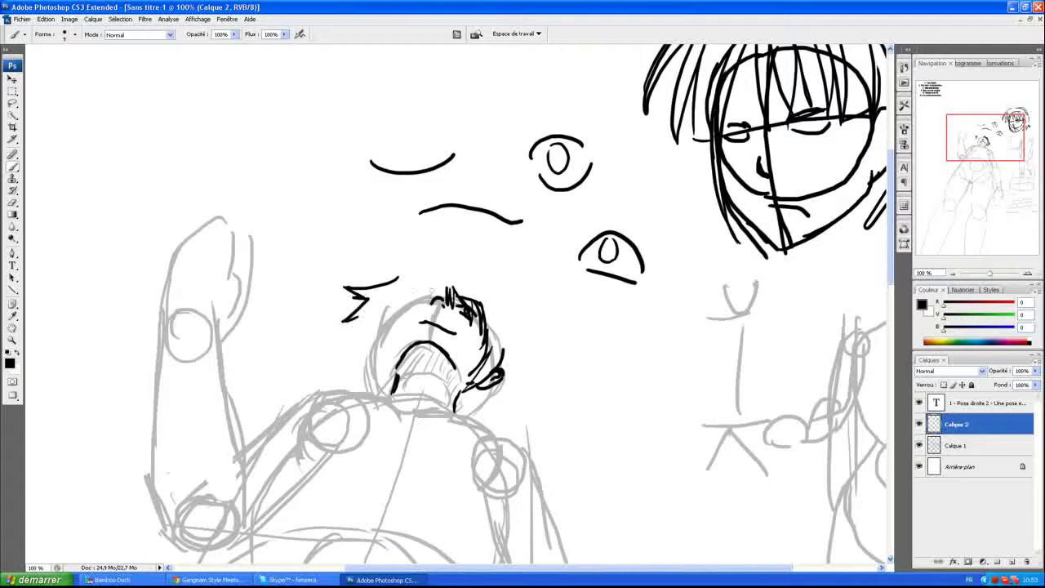
pyautogui.moveTo(441, 284); pyautogui.dragTo(387, 329)
pyautogui.moveTo(400, 287); pyautogui.dragTo(382, 336)
pyautogui.moveTo(387, 298)
pyautogui.mouseDown()
pyautogui.moveTo(372, 349)
pyautogui.moveTo(395, 364)
pyautogui.moveTo(382, 358)
pyautogui.mouseUp()
pyautogui.moveTo(378, 315)
pyautogui.mouseDown()
pyautogui.moveTo(347, 345)
pyautogui.moveTo(383, 402)
pyautogui.mouseUp()
pyautogui.moveTo(457, 397); pyautogui.dragTo(454, 404)
pyautogui.moveTo(380, 390); pyautogui.dragTo(389, 398)
pyautogui.moveTo(469, 393); pyautogui.dragTo(457, 416)
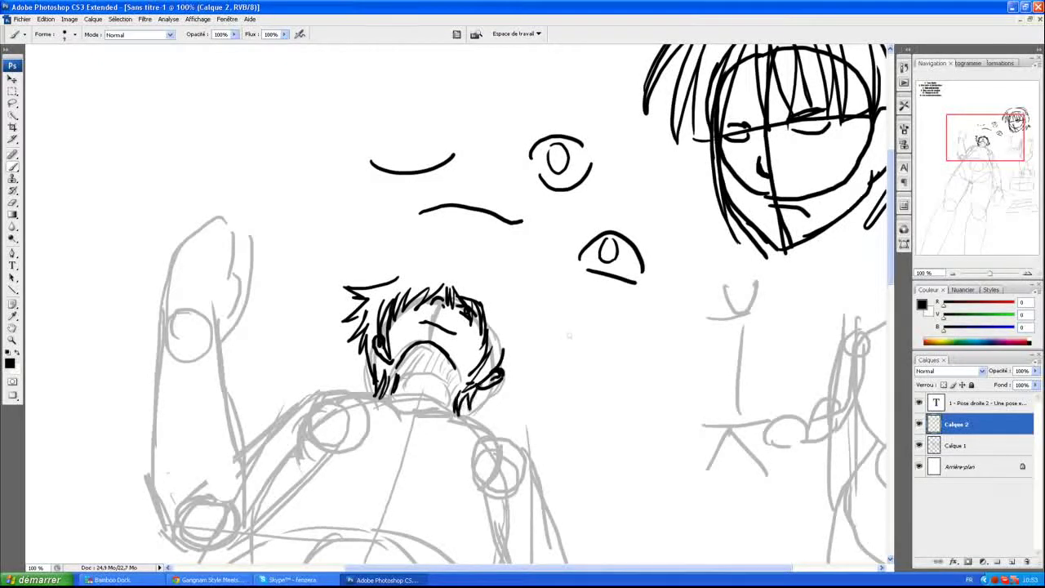
# Step: Add a right-side hair stroke and undo jagged hair drawn along the top
pyautogui.moveTo(978, 142); pyautogui.dragTo(975, 147)
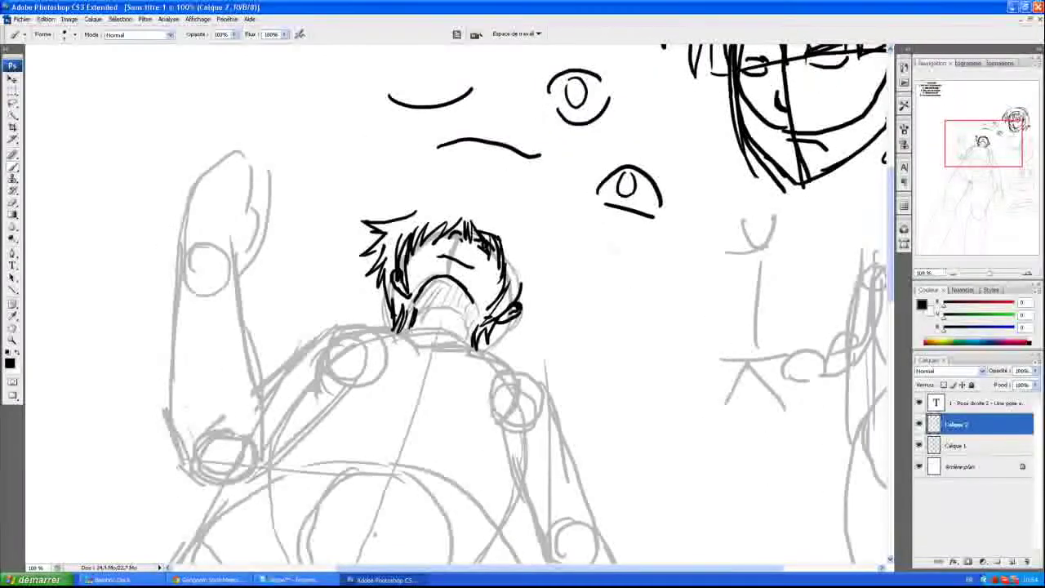
pyautogui.moveTo(472, 330); pyautogui.dragTo(488, 312)
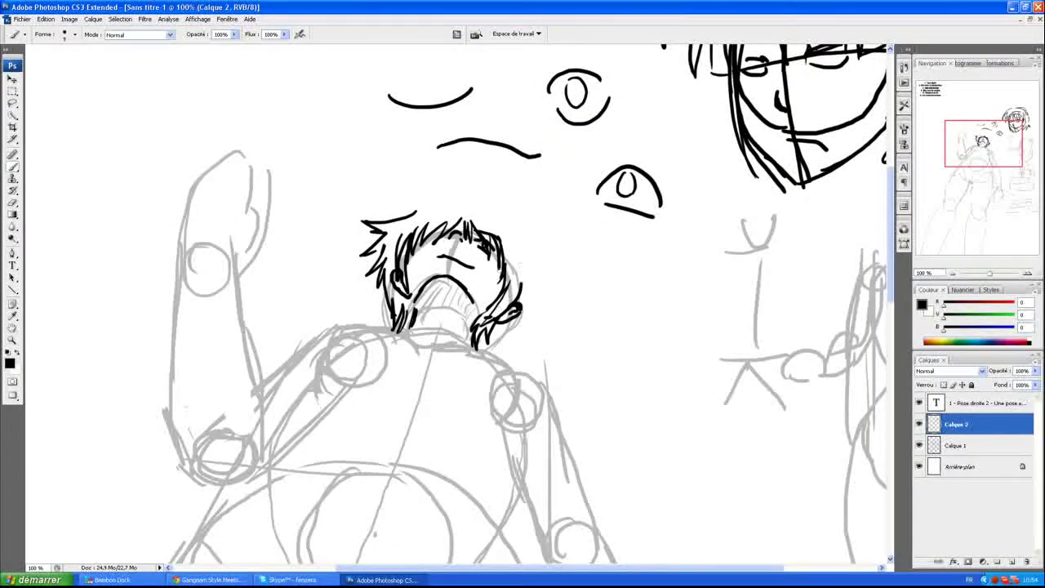
pyautogui.moveTo(399, 198)
pyautogui.mouseDown()
pyautogui.moveTo(477, 213)
pyautogui.moveTo(471, 198)
pyautogui.moveTo(504, 221)
pyautogui.moveTo(528, 271)
pyautogui.moveTo(518, 307)
pyautogui.mouseUp()
pyautogui.hotkey('ctrl', 'z')
pyautogui.moveTo(983, 143); pyautogui.dragTo(982, 137)
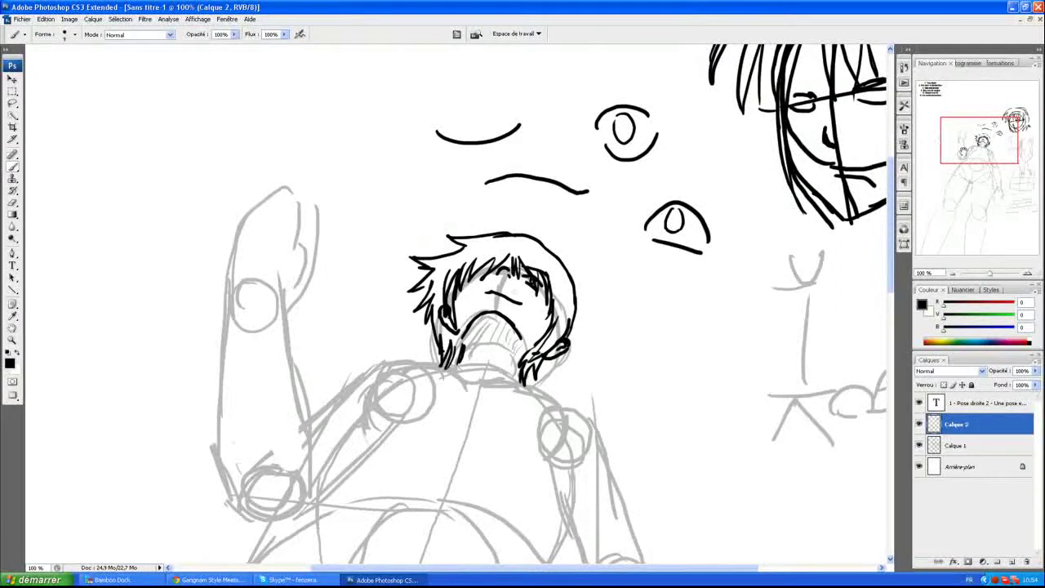
pyautogui.moveTo(961, 150)
pyautogui.mouseDown()
pyautogui.moveTo(959, 166)
pyautogui.moveTo(983, 145)
pyautogui.mouseUp()
pyautogui.moveTo(977, 177); pyautogui.dragTo(980, 146)
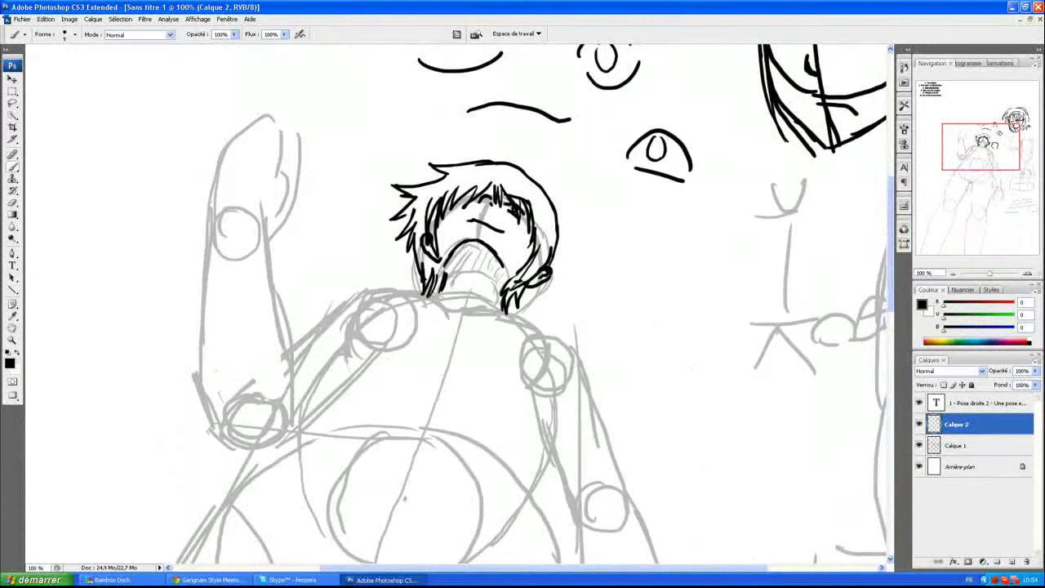
# Step: Ink the left shoulder curve, right shoulder outline and the collar line across the chest
pyautogui.moveTo(980, 147)
pyautogui.mouseDown()
pyautogui.moveTo(991, 164)
pyautogui.moveTo(988, 149)
pyautogui.mouseUp()
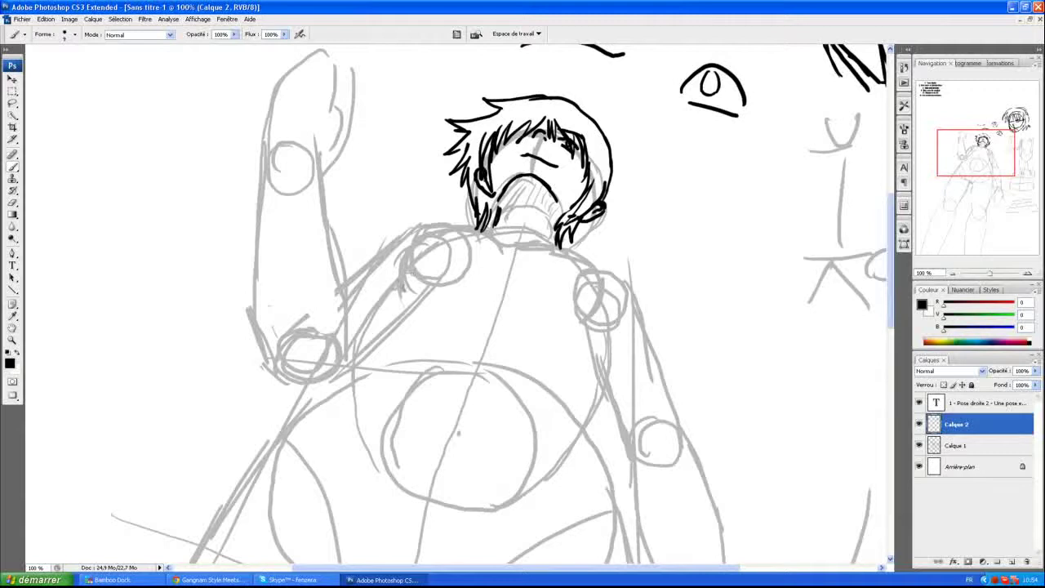
pyautogui.moveTo(400, 294)
pyautogui.mouseDown()
pyautogui.moveTo(411, 237)
pyautogui.moveTo(436, 216)
pyautogui.moveTo(500, 250)
pyautogui.moveTo(595, 255)
pyautogui.moveTo(613, 294)
pyautogui.moveTo(600, 325)
pyautogui.mouseUp()
pyautogui.moveTo(609, 261); pyautogui.dragTo(604, 307)
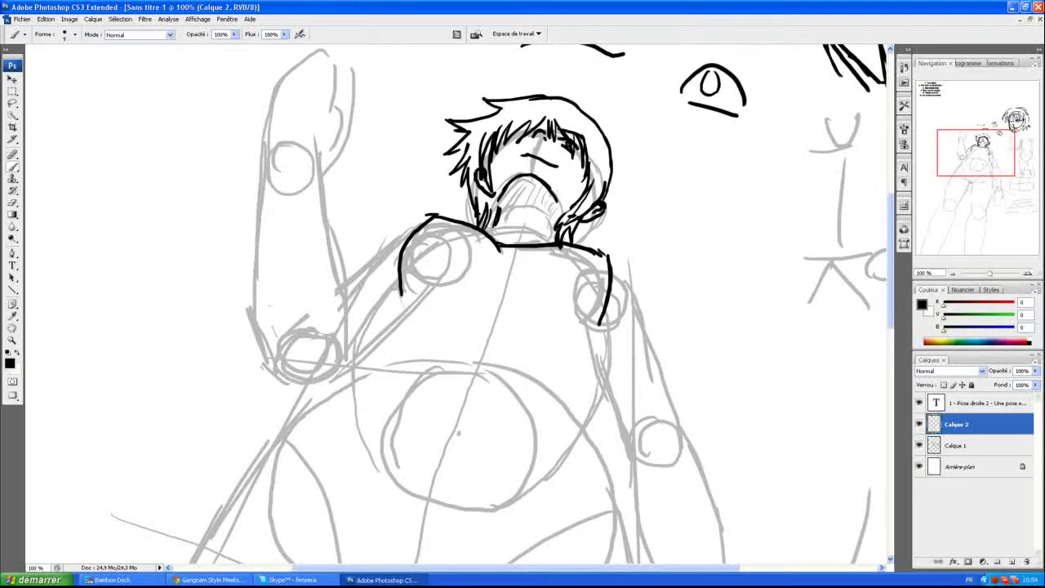
pyautogui.moveTo(584, 256)
pyautogui.mouseDown()
pyautogui.moveTo(463, 261)
pyautogui.moveTo(501, 253)
pyautogui.mouseUp()
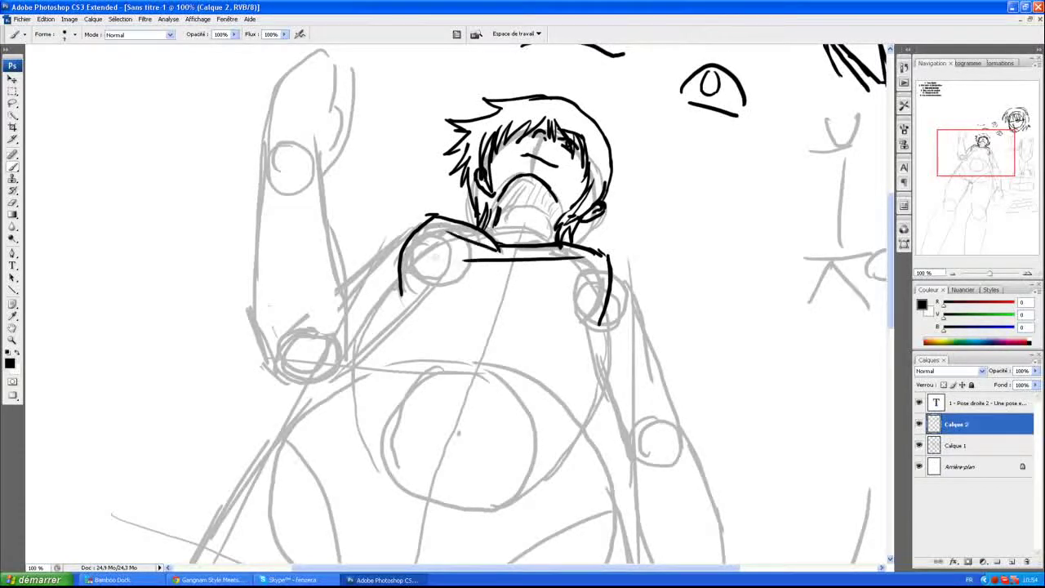
pyautogui.moveTo(959, 199); pyautogui.dragTo(992, 157)
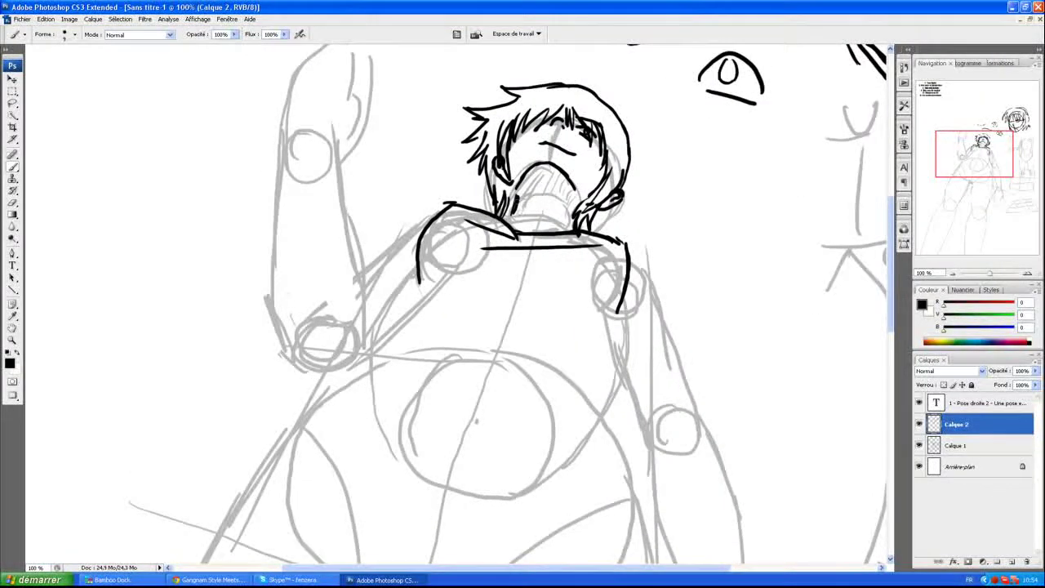
# Step: Add a short ink touch at the neck and set the Eraser diameter to 76 px for cleanup
pyautogui.moveTo(498, 225); pyautogui.dragTo(515, 214)
pyautogui.click(12, 203)
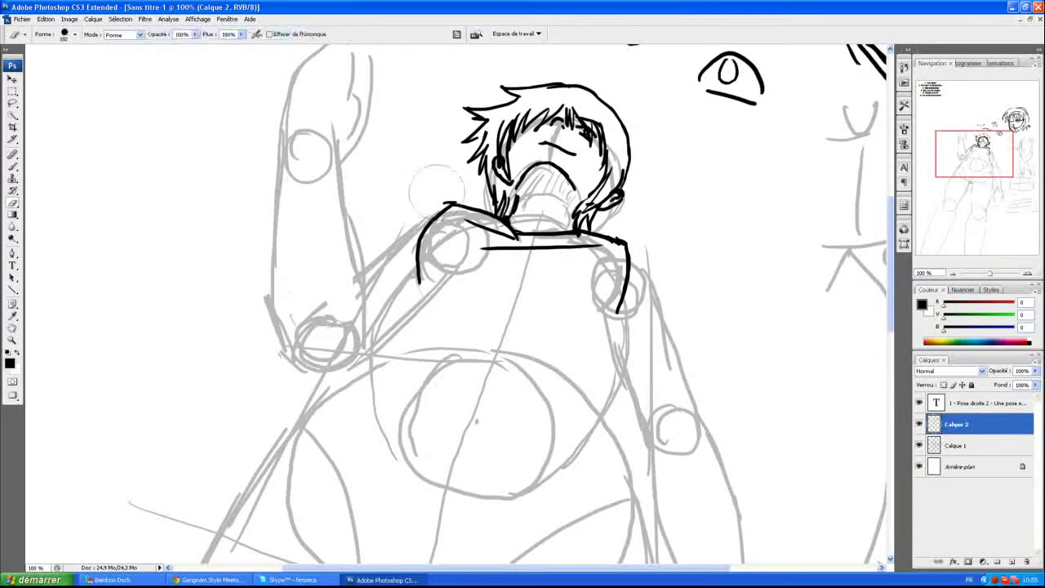
pyautogui.click(75, 34)
pyautogui.moveTo(70, 71); pyautogui.dragTo(57, 71)
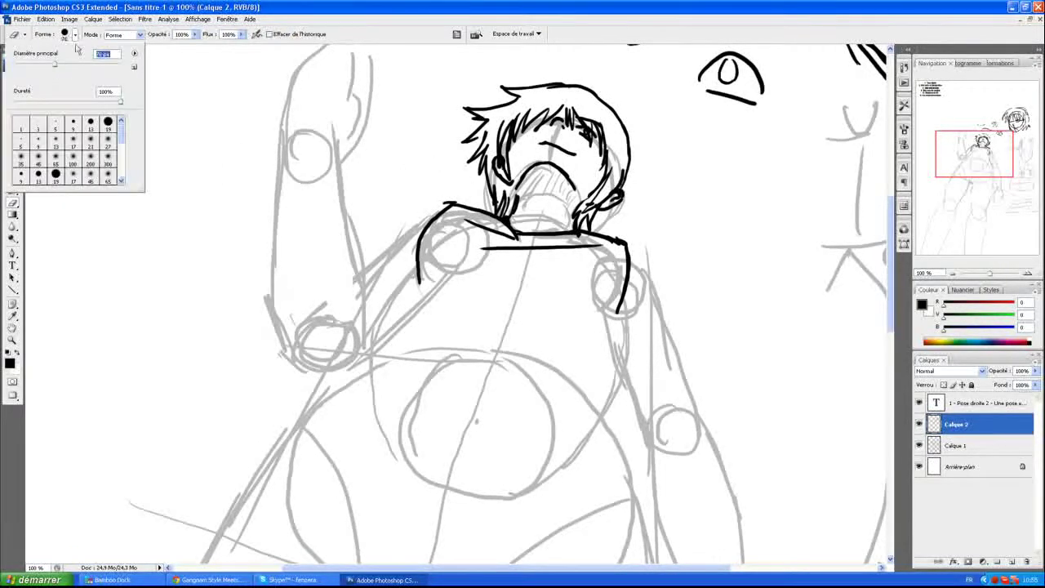
pyautogui.press('Return')
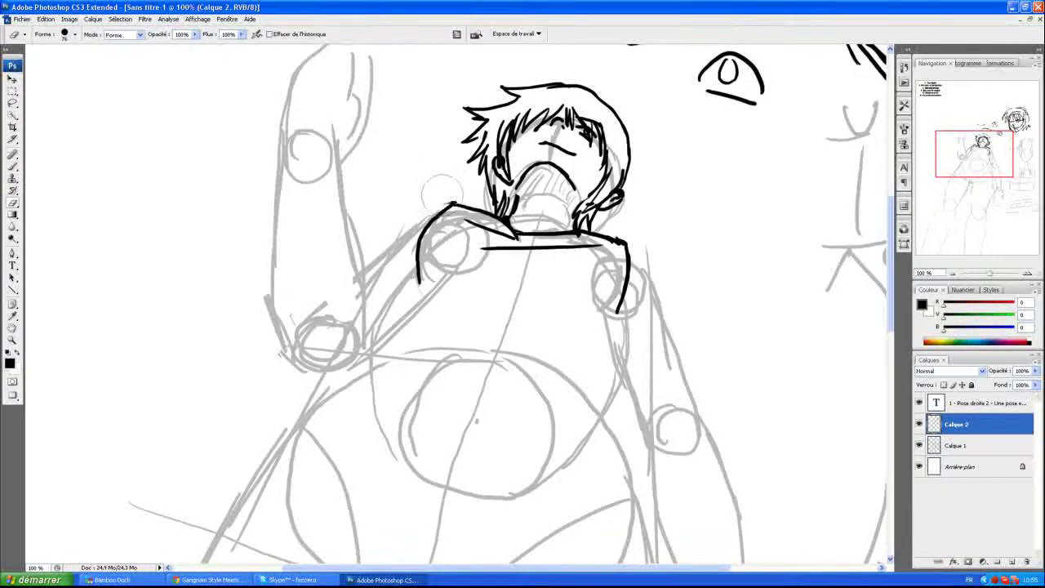
pyautogui.click(12, 165)
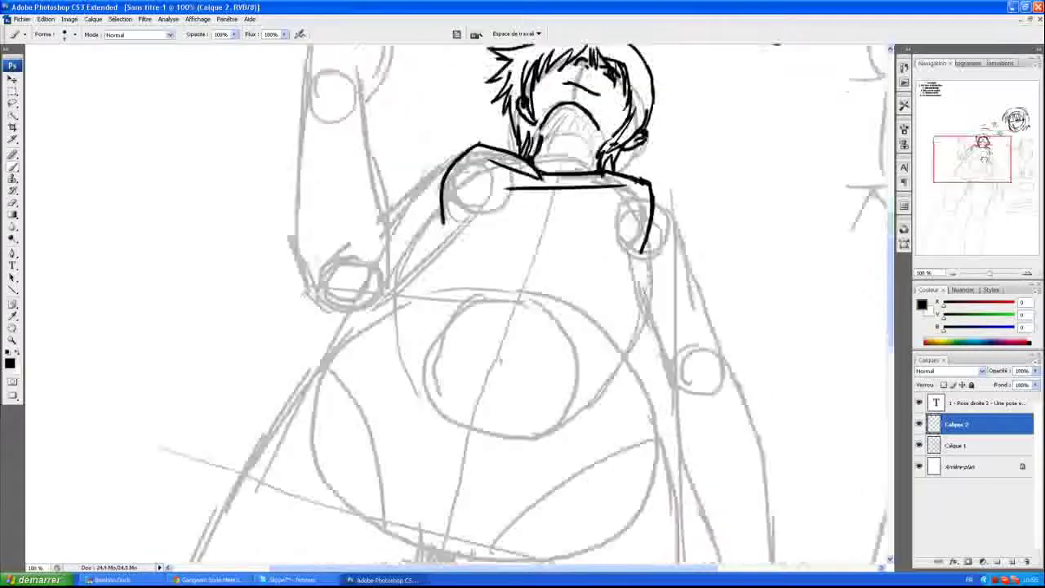
# Step: Ink the right upper arm's outer and inner contours, ragged sleeve end and a diagonal chest fold
pyautogui.moveTo(988, 155); pyautogui.dragTo(985, 158)
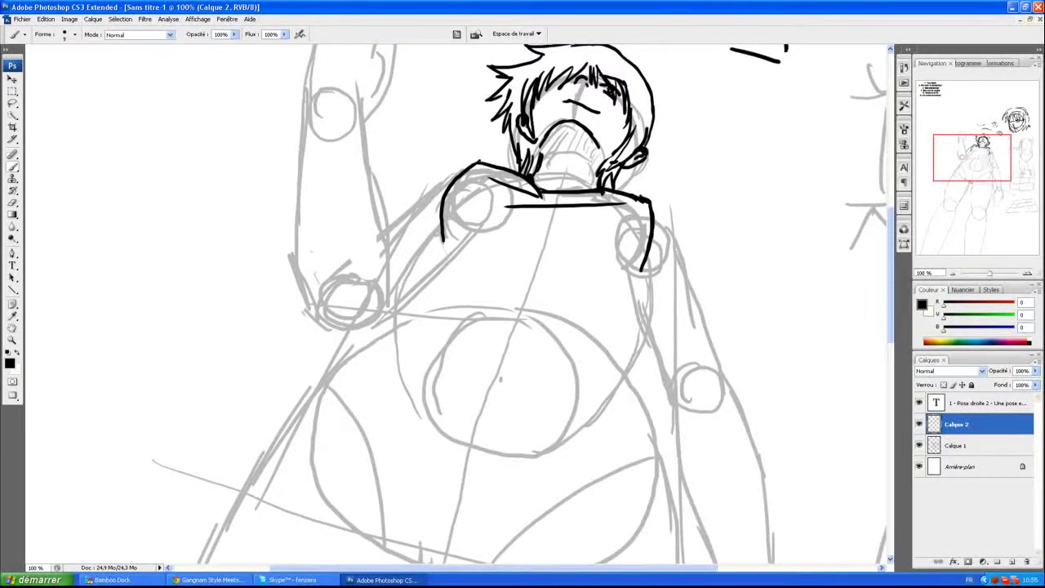
pyautogui.moveTo(984, 151); pyautogui.dragTo(986, 157)
pyautogui.moveTo(630, 142); pyautogui.dragTo(627, 184)
pyautogui.moveTo(640, 144)
pyautogui.mouseDown()
pyautogui.moveTo(691, 232)
pyautogui.moveTo(672, 219)
pyautogui.moveTo(618, 278)
pyautogui.mouseUp()
pyautogui.moveTo(687, 223)
pyautogui.mouseDown()
pyautogui.moveTo(684, 242)
pyautogui.moveTo(683, 230)
pyautogui.mouseUp()
pyautogui.moveTo(621, 277); pyautogui.dragTo(621, 282)
pyautogui.moveTo(625, 193); pyautogui.dragTo(609, 306)
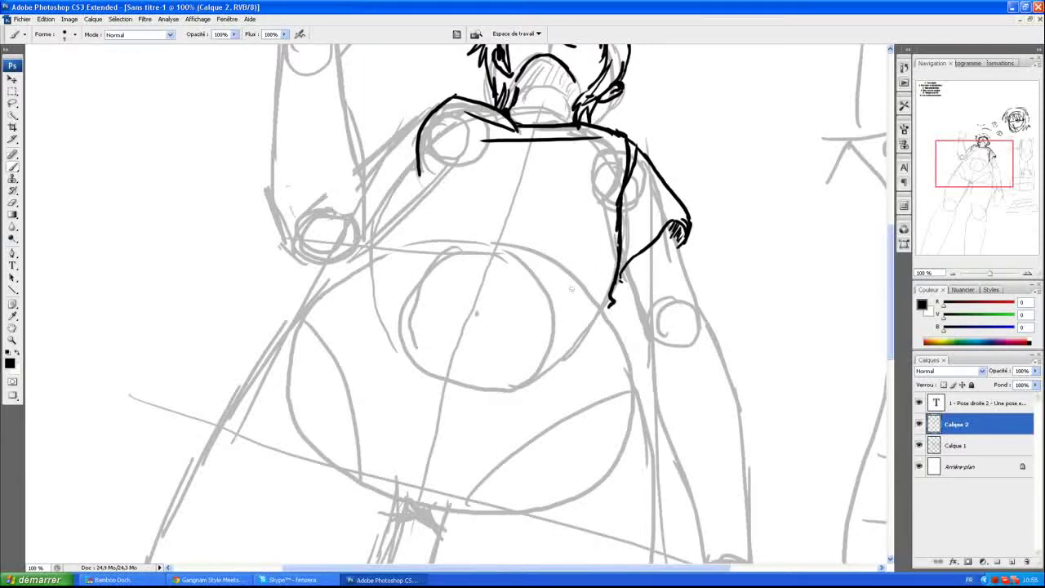
pyautogui.moveTo(593, 162); pyautogui.dragTo(473, 300)
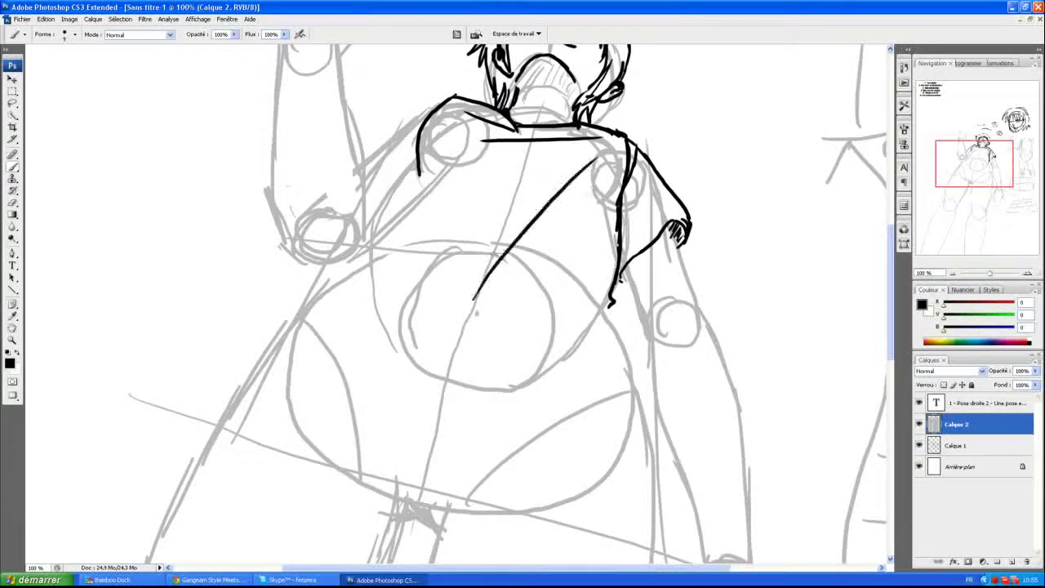
# Step: Ink the curved hem of the top, its right fold, left edge and the torso's left side
pyautogui.click(970, 172)
pyautogui.moveTo(411, 194)
pyautogui.mouseDown()
pyautogui.moveTo(432, 216)
pyautogui.moveTo(663, 240)
pyautogui.moveTo(675, 266)
pyautogui.moveTo(686, 236)
pyautogui.moveTo(604, 196)
pyautogui.mouseUp()
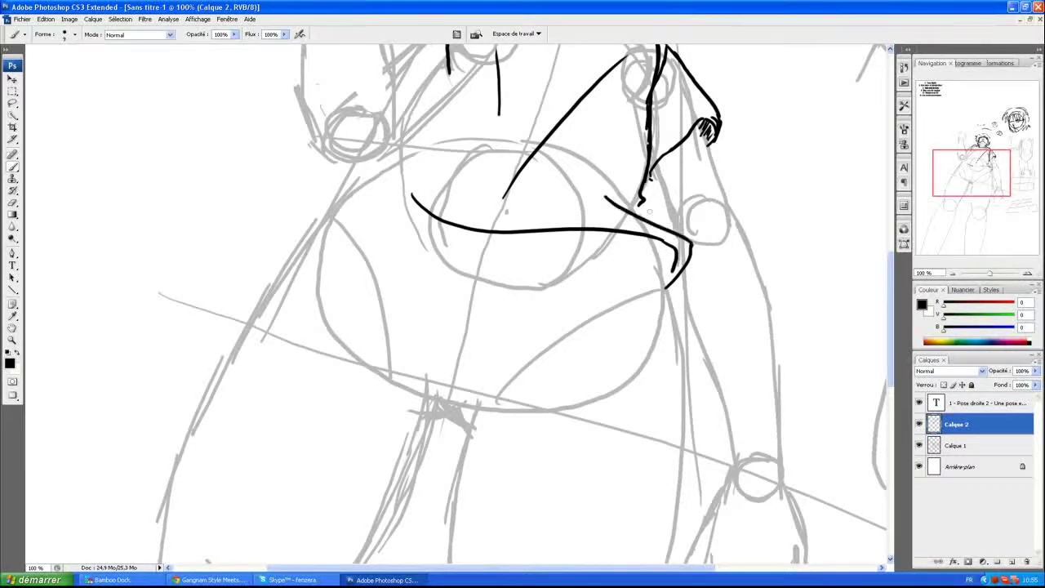
pyautogui.moveTo(658, 222); pyautogui.dragTo(637, 197)
pyautogui.moveTo(998, 173); pyautogui.dragTo(1002, 169)
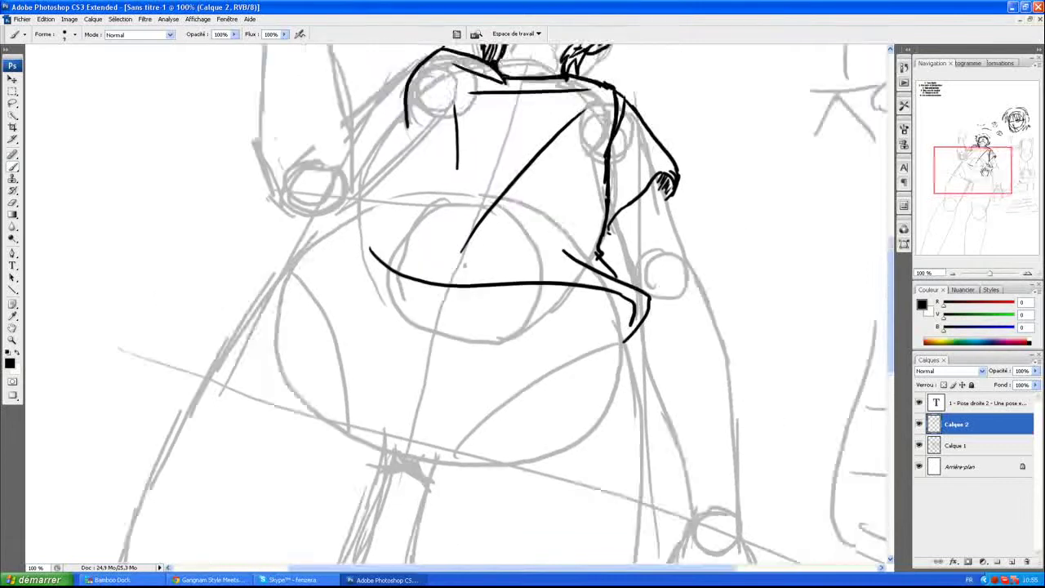
pyautogui.moveTo(371, 249)
pyautogui.mouseDown()
pyautogui.moveTo(291, 244)
pyautogui.moveTo(276, 282)
pyautogui.mouseUp()
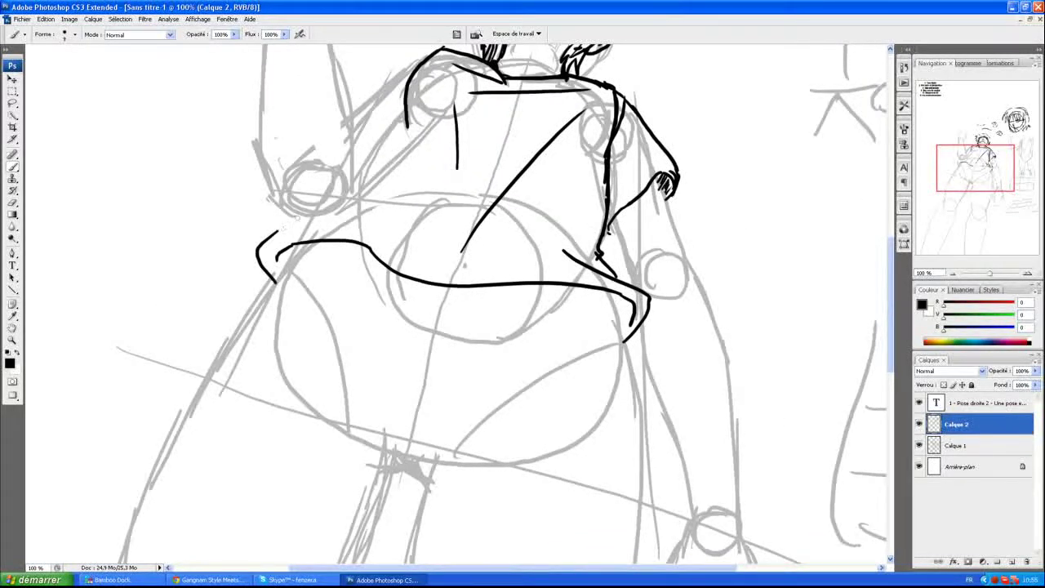
pyautogui.moveTo(270, 234)
pyautogui.mouseDown()
pyautogui.moveTo(339, 188)
pyautogui.moveTo(400, 170)
pyautogui.mouseUp()
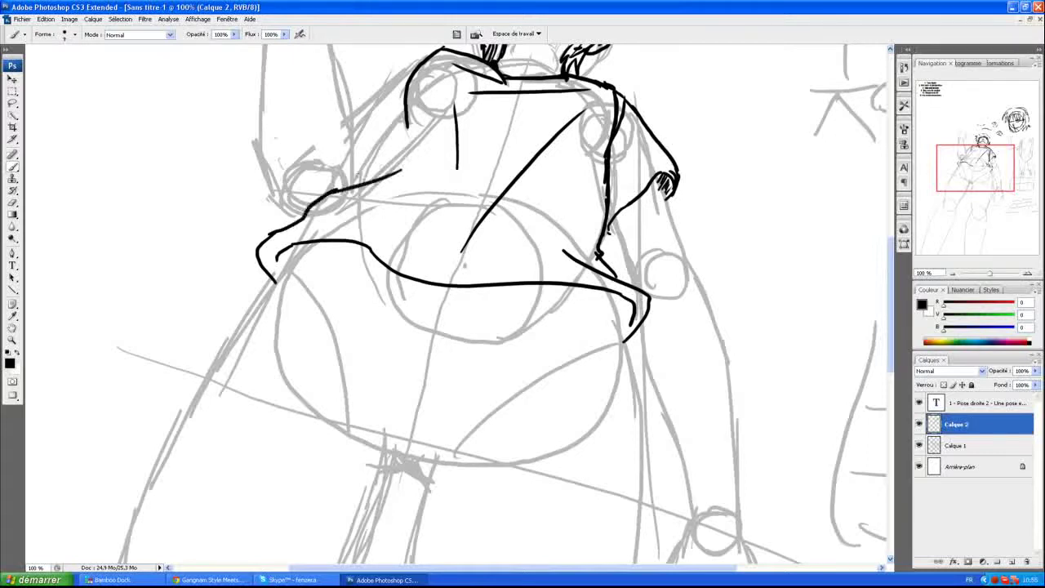
pyautogui.moveTo(334, 193)
pyautogui.mouseDown()
pyautogui.moveTo(396, 157)
pyautogui.moveTo(379, 157)
pyautogui.moveTo(403, 133)
pyautogui.moveTo(396, 142)
pyautogui.moveTo(416, 138)
pyautogui.mouseUp()
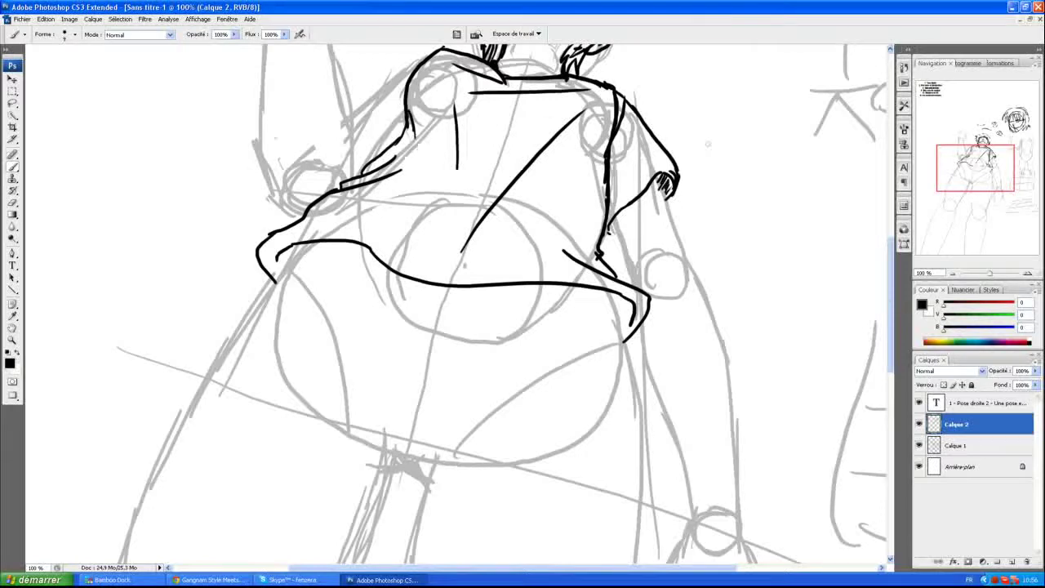
pyautogui.moveTo(992, 177); pyautogui.dragTo(995, 171)
# Step: Ink the left hip contour and fix the right hip stroke with the Eraser before redrawing it
pyautogui.press('e')
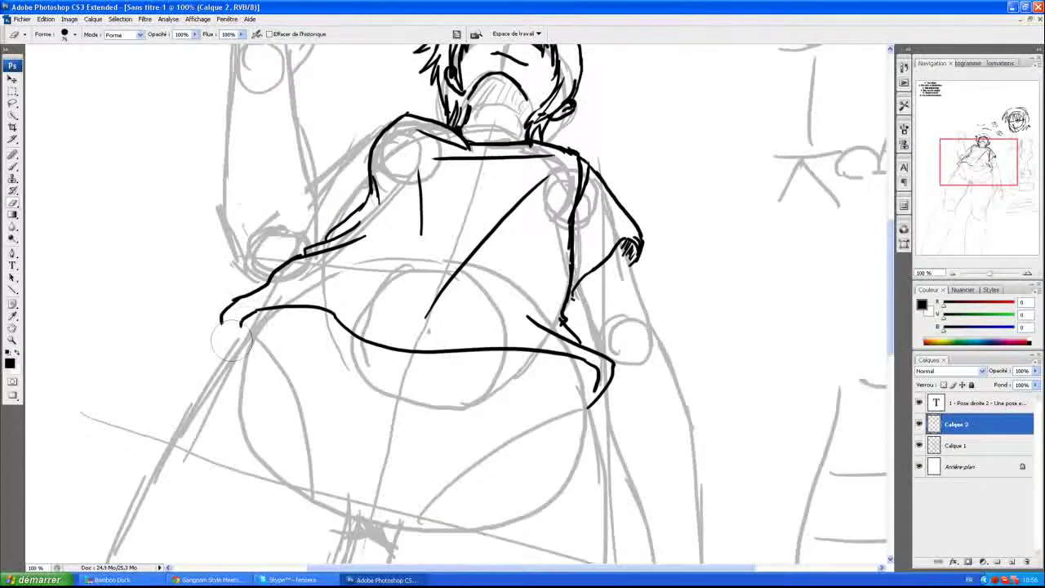
pyautogui.click(12, 165)
pyautogui.moveTo(222, 315)
pyautogui.mouseDown()
pyautogui.moveTo(215, 371)
pyautogui.moveTo(238, 343)
pyautogui.mouseUp()
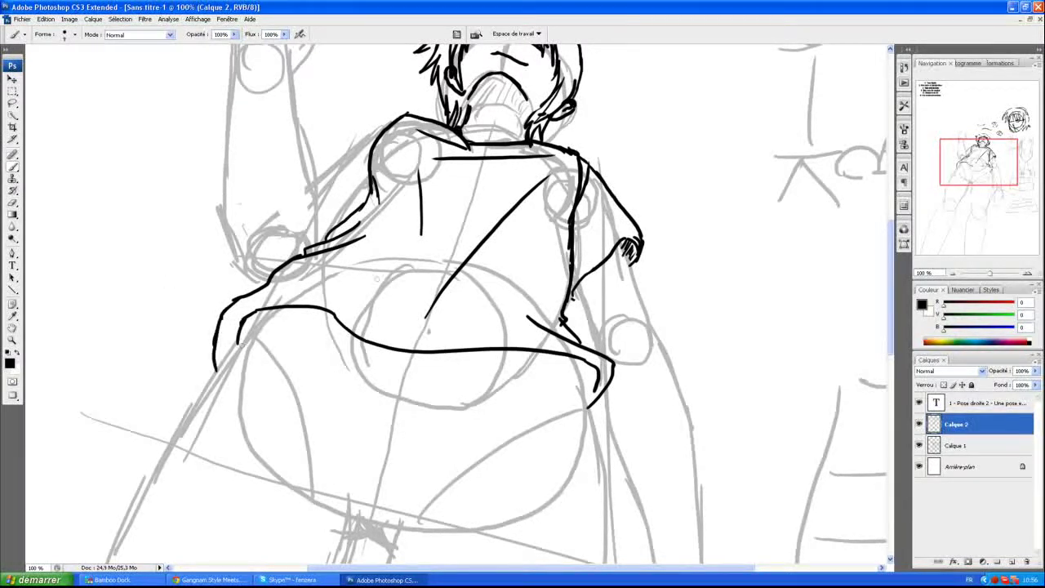
pyautogui.click(12, 203)
pyautogui.moveTo(606, 383); pyautogui.dragTo(588, 418)
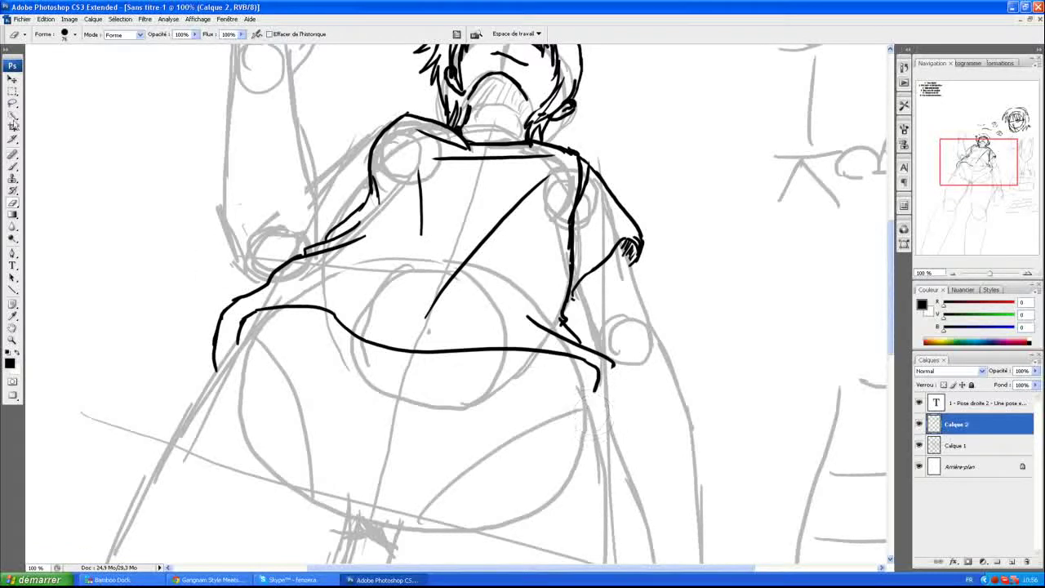
pyautogui.click(12, 167)
pyautogui.moveTo(616, 364); pyautogui.dragTo(605, 453)
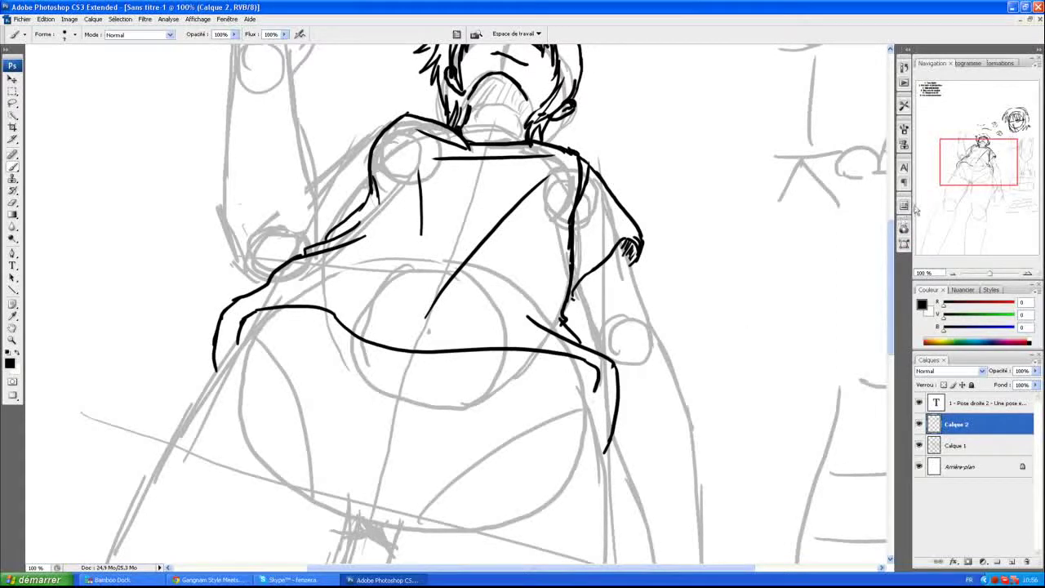
# Step: Add short strokes beside the arm contour and ink the right arm's outer edge
pyautogui.moveTo(992, 179); pyautogui.dragTo(1006, 172)
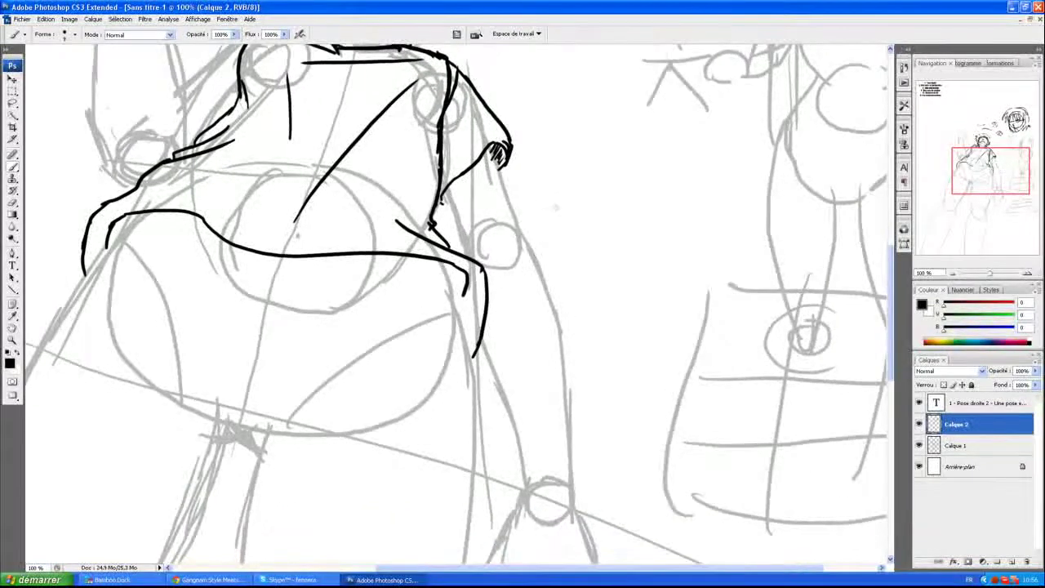
pyautogui.moveTo(436, 216)
pyautogui.mouseDown()
pyautogui.moveTo(454, 206)
pyautogui.moveTo(441, 203)
pyautogui.moveTo(466, 253)
pyautogui.mouseUp()
pyautogui.moveTo(494, 161); pyautogui.dragTo(511, 216)
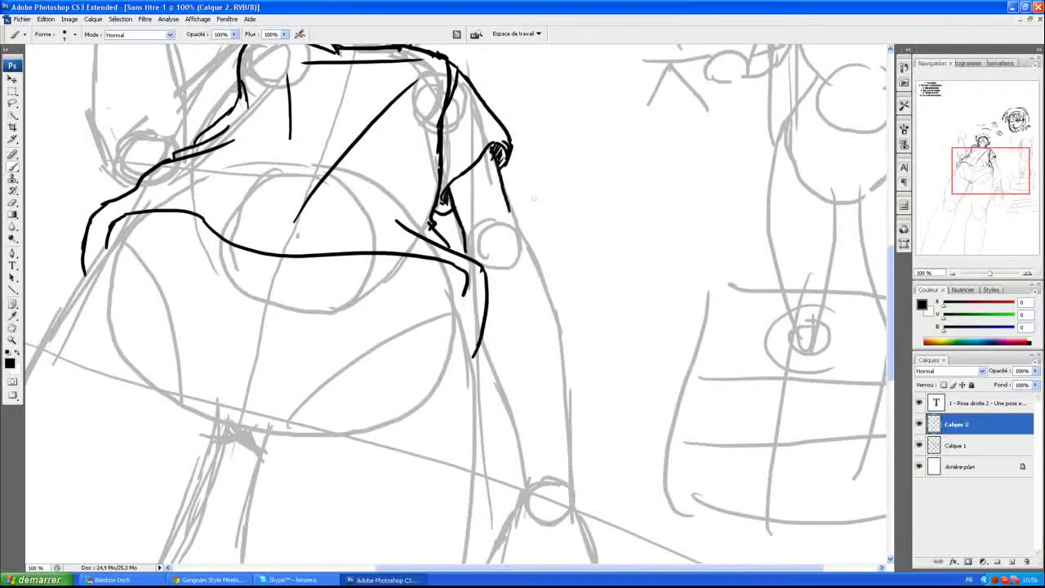
pyautogui.moveTo(980, 134); pyautogui.dragTo(984, 142)
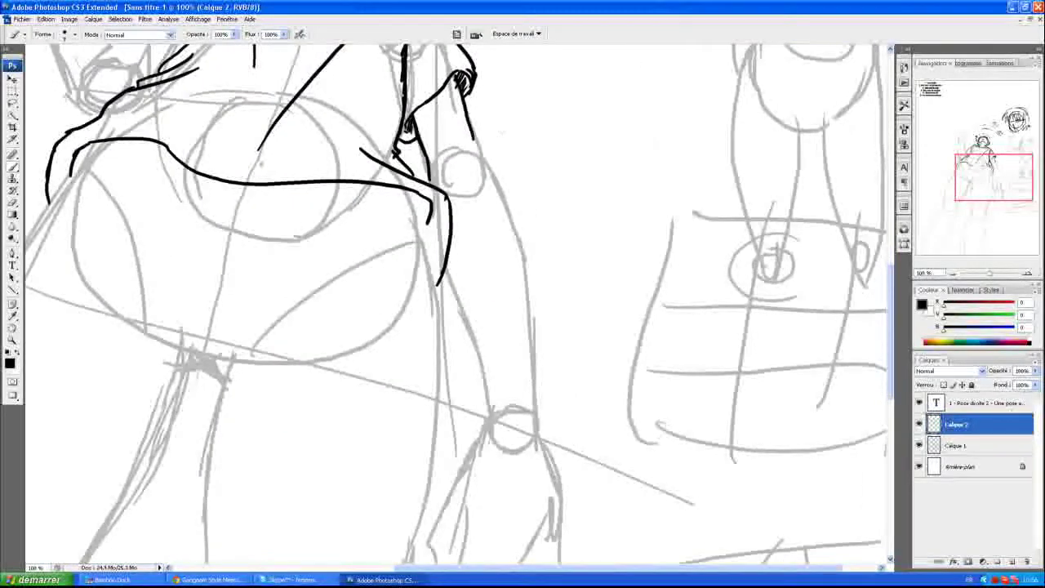
# Step: Extend the forearm's outer contour down toward the wrist
pyautogui.moveTo(472, 132)
pyautogui.mouseDown()
pyautogui.moveTo(515, 220)
pyautogui.moveTo(529, 306)
pyautogui.mouseUp()
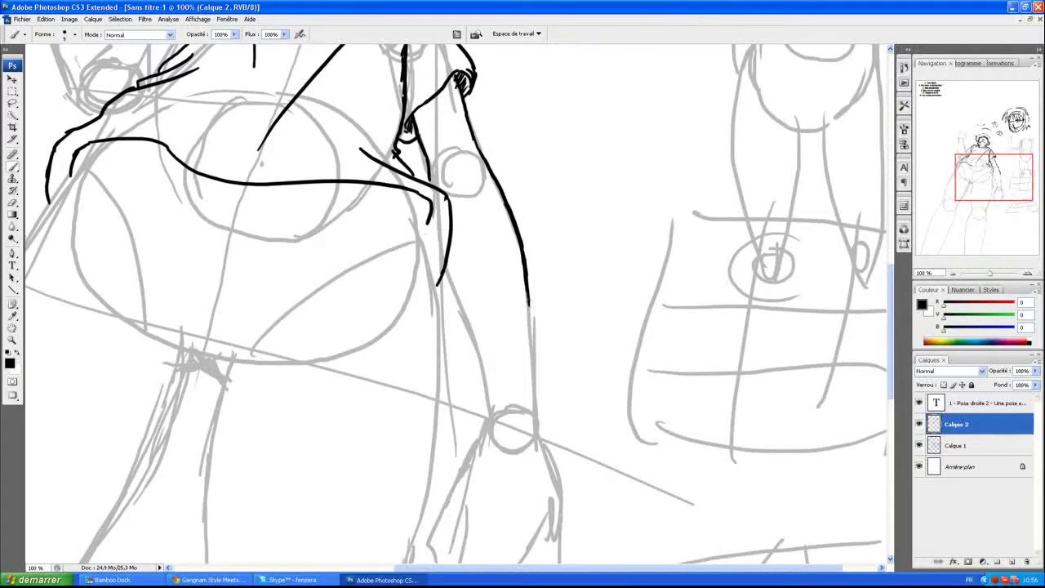
pyautogui.scroll(1, 531, 304)
pyautogui.moveTo(952, 184); pyautogui.dragTo(957, 189)
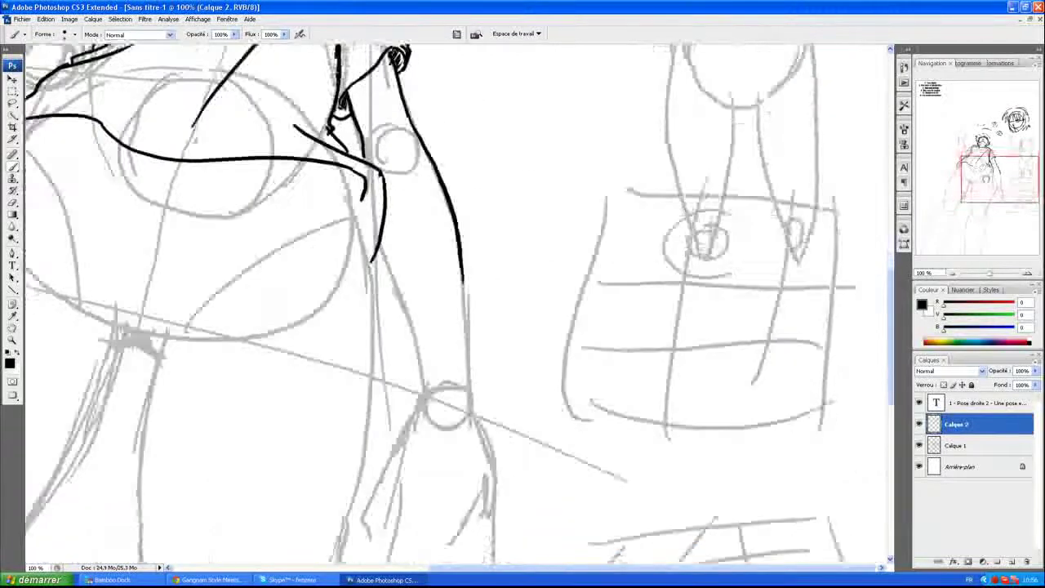
pyautogui.moveTo(464, 281); pyautogui.dragTo(467, 314)
pyautogui.moveTo(461, 263); pyautogui.dragTo(469, 361)
pyautogui.moveTo(462, 322); pyautogui.dragTo(471, 395)
pyautogui.moveTo(462, 339); pyautogui.dragTo(471, 398)
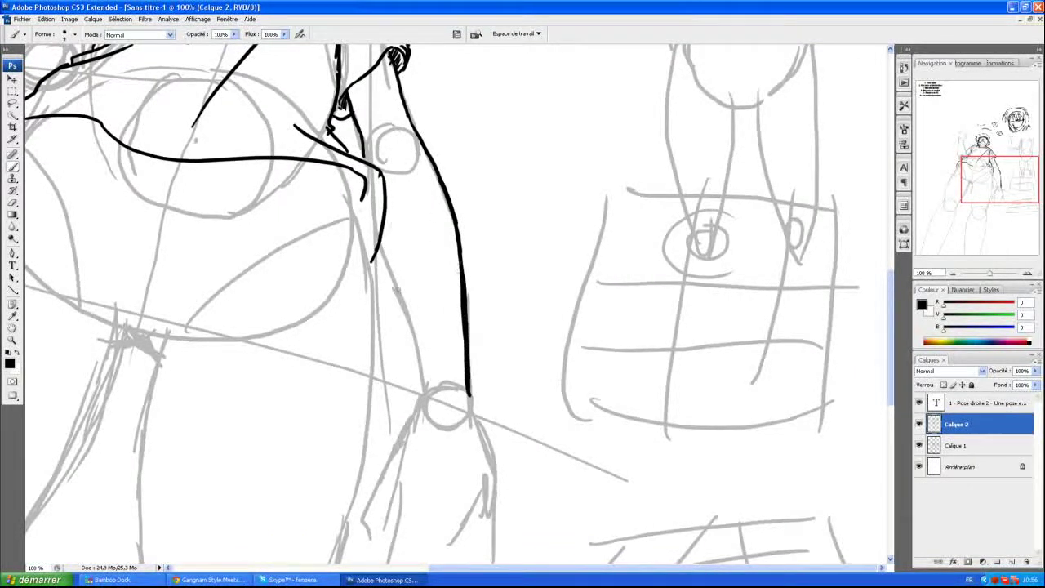
# Step: Ink the forearm's inner edge down to the wrist, thickening it at the end
pyautogui.moveTo(378, 245); pyautogui.dragTo(403, 311)
pyautogui.moveTo(392, 271); pyautogui.dragTo(415, 351)
pyautogui.moveTo(400, 296); pyautogui.dragTo(423, 382)
pyautogui.moveTo(408, 342); pyautogui.dragTo(422, 397)
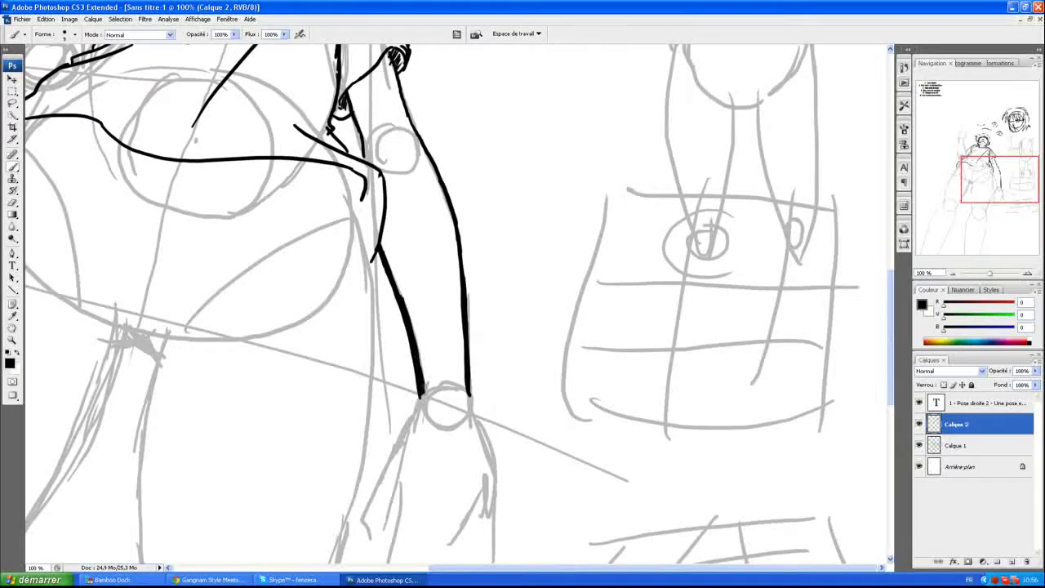
pyautogui.moveTo(1008, 167)
pyautogui.mouseDown()
pyautogui.moveTo(1001, 184)
pyautogui.moveTo(998, 159)
pyautogui.moveTo(1004, 177)
pyautogui.mouseUp()
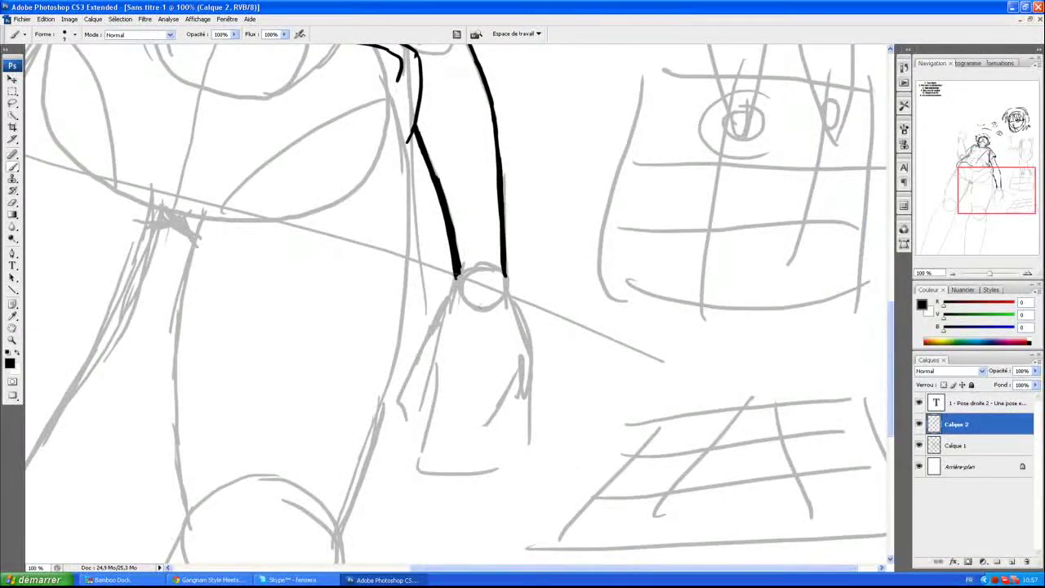
# Step: Outline the hanging hand below the wrist and ink its separate fingers
pyautogui.moveTo(458, 276)
pyautogui.mouseDown()
pyautogui.moveTo(408, 384)
pyautogui.moveTo(436, 389)
pyautogui.moveTo(459, 357)
pyautogui.moveTo(480, 351)
pyautogui.moveTo(464, 480)
pyautogui.moveTo(477, 515)
pyautogui.moveTo(491, 424)
pyautogui.moveTo(518, 352)
pyautogui.mouseUp()
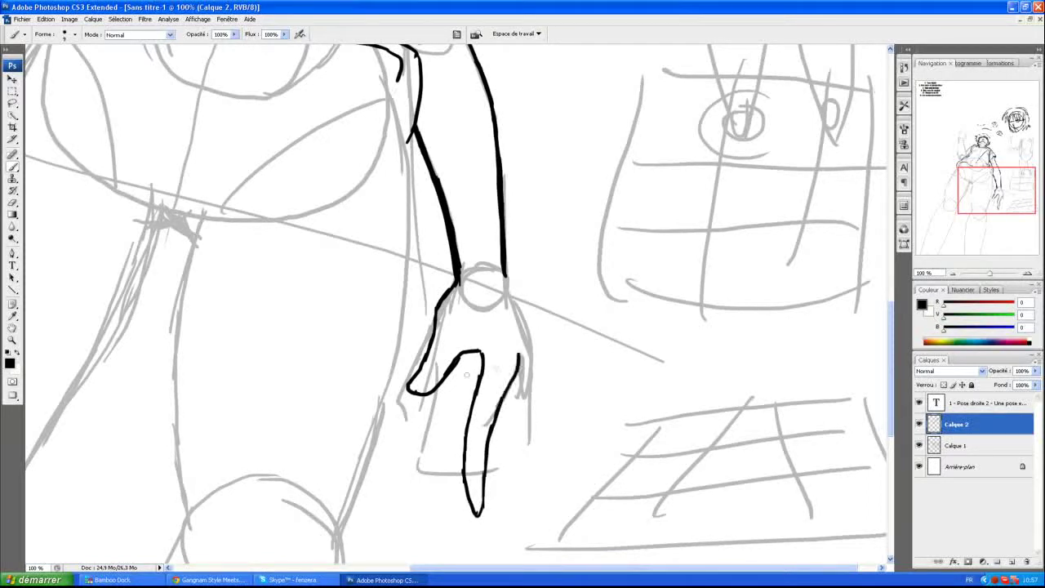
pyautogui.moveTo(468, 382)
pyautogui.mouseDown()
pyautogui.moveTo(435, 511)
pyautogui.moveTo(463, 472)
pyautogui.mouseUp()
pyautogui.click(427, 436)
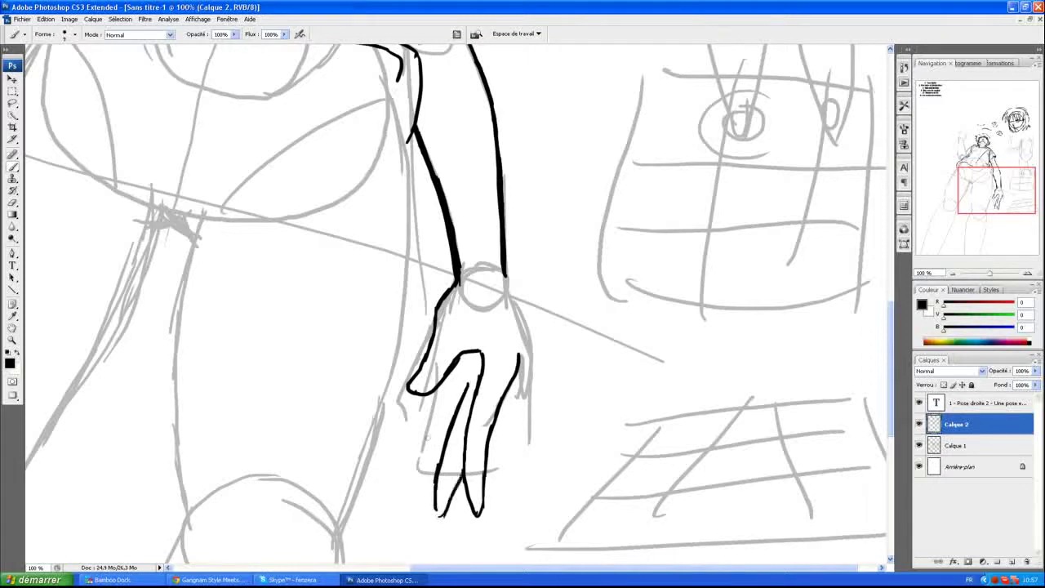
pyautogui.moveTo(446, 396)
pyautogui.mouseDown()
pyautogui.moveTo(419, 469)
pyautogui.moveTo(417, 500)
pyautogui.moveTo(430, 501)
pyautogui.mouseUp()
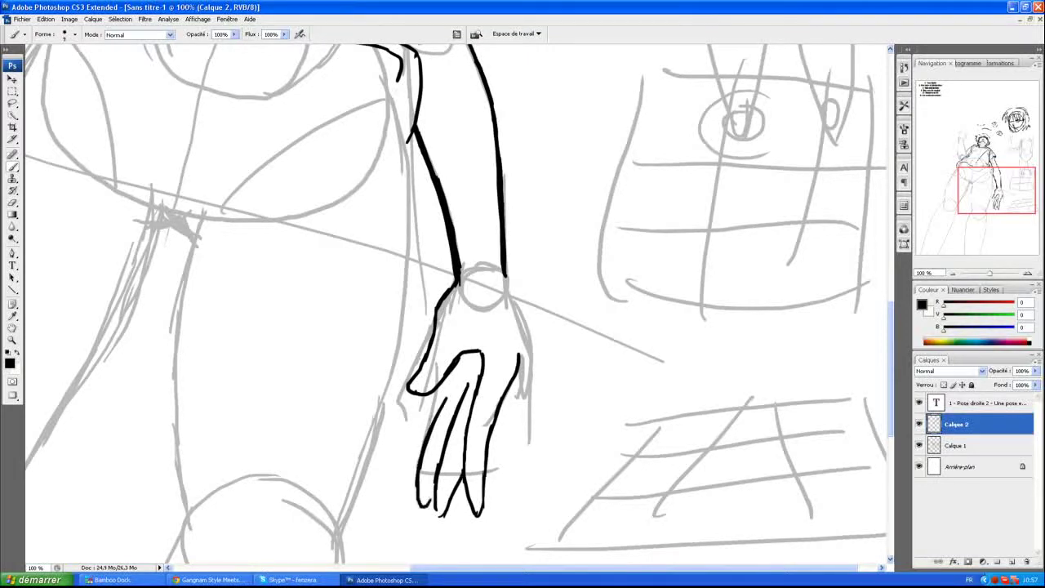
pyautogui.moveTo(431, 406); pyautogui.dragTo(411, 500)
pyautogui.moveTo(424, 423); pyautogui.dragTo(439, 387)
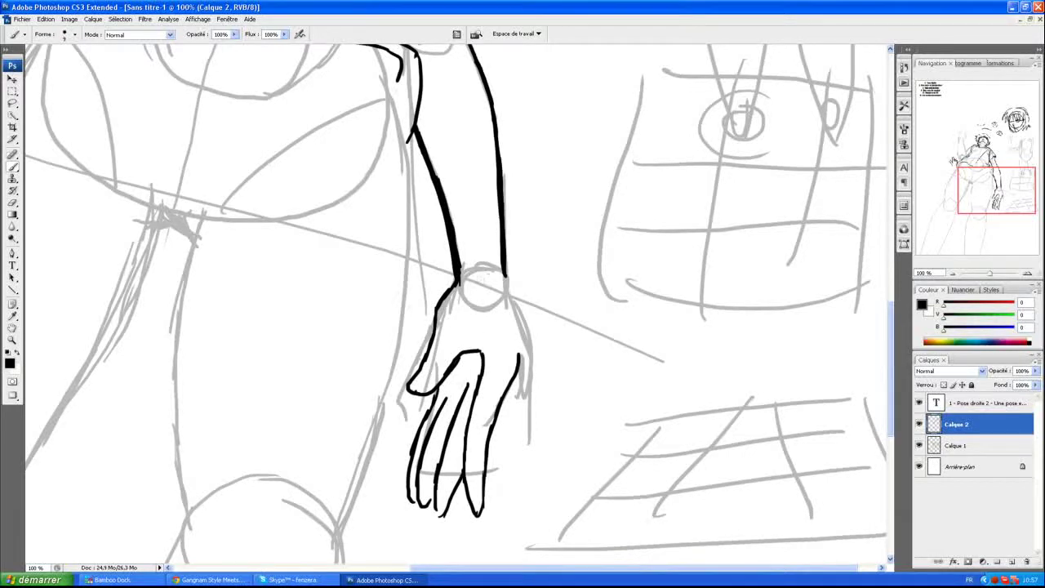
# Step: Ink a line between the middle fingers and along the hand's left edge
pyautogui.moveTo(980, 184); pyautogui.dragTo(983, 197)
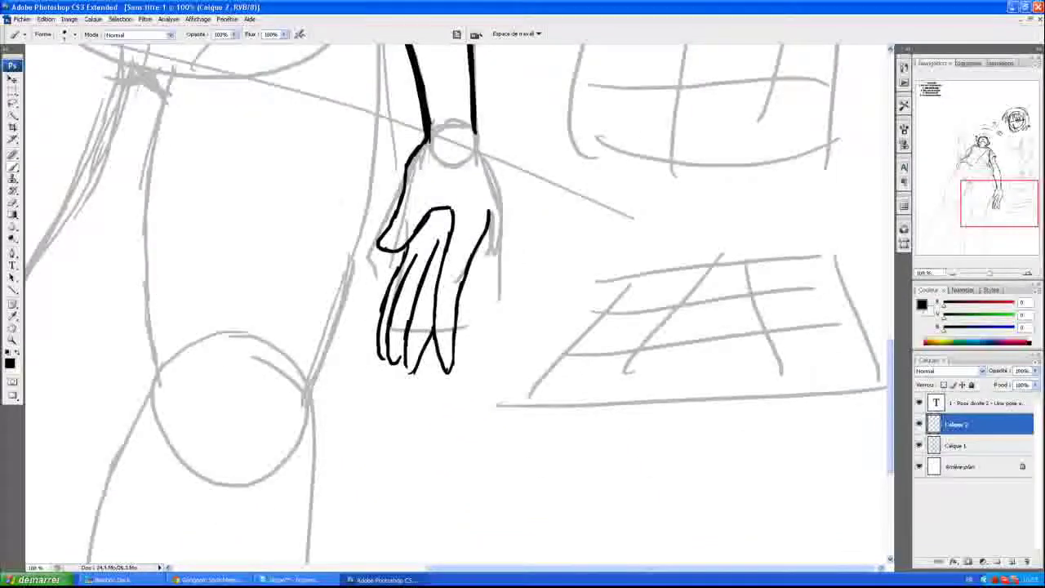
pyautogui.moveTo(447, 238); pyautogui.dragTo(408, 273)
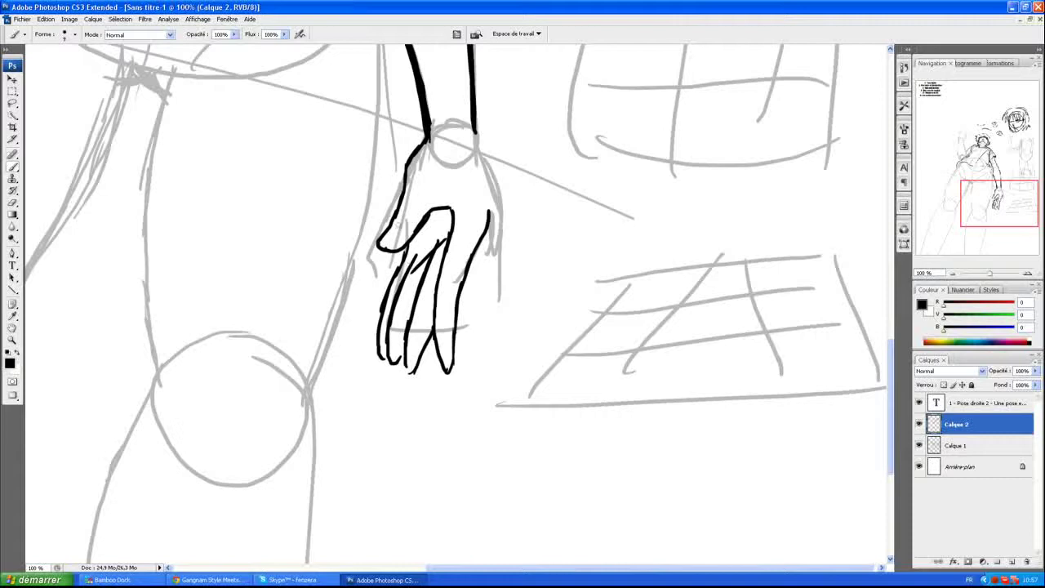
pyautogui.moveTo(407, 178); pyautogui.dragTo(394, 222)
pyautogui.moveTo(980, 209); pyautogui.dragTo(980, 193)
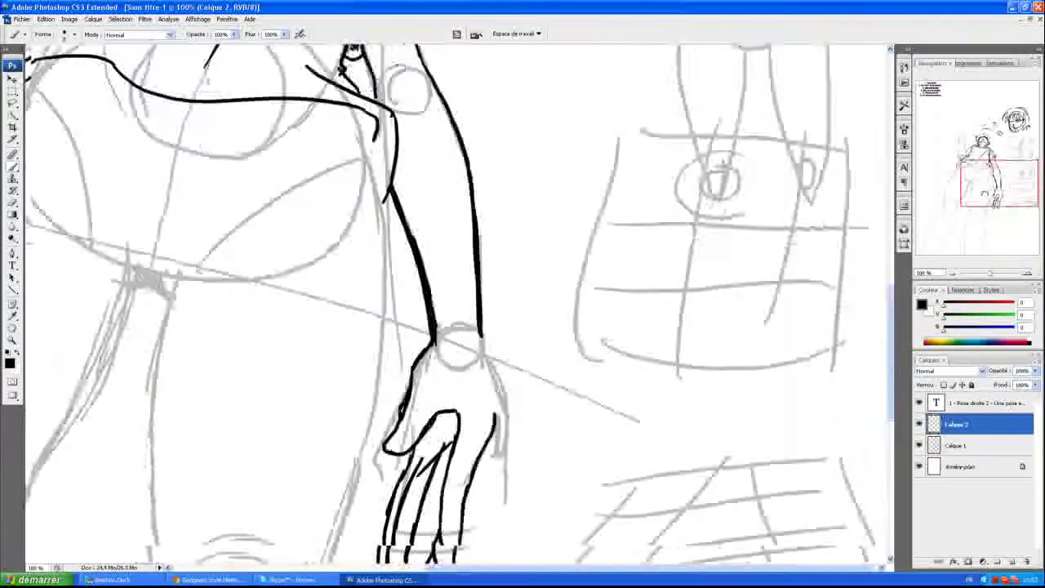
# Step: Erase part of the forearm outline and redraw both forearm edges down to the wrist
pyautogui.click(13, 202)
pyautogui.moveTo(430, 245); pyautogui.dragTo(441, 291)
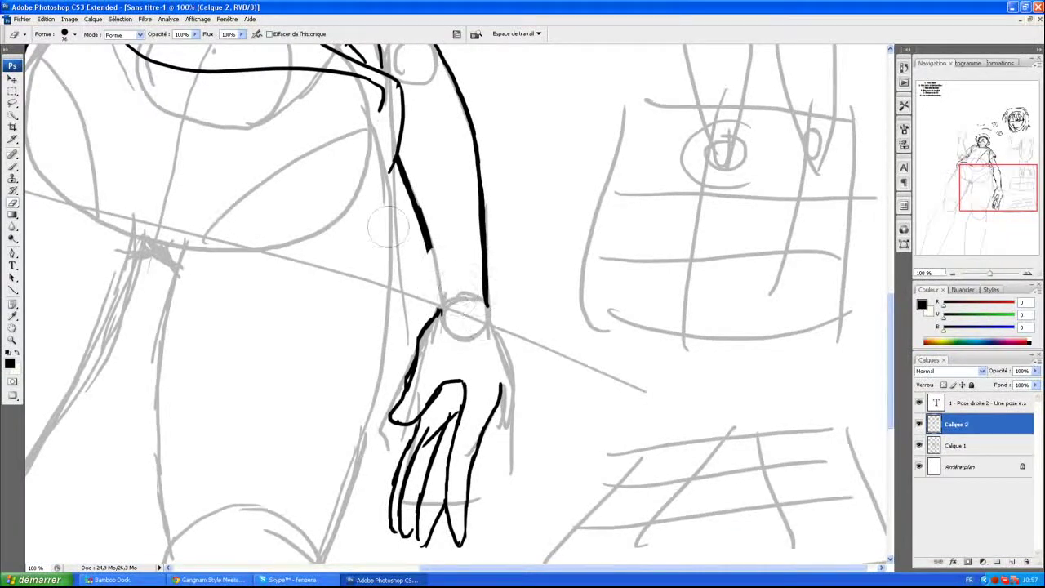
pyautogui.click(12, 166)
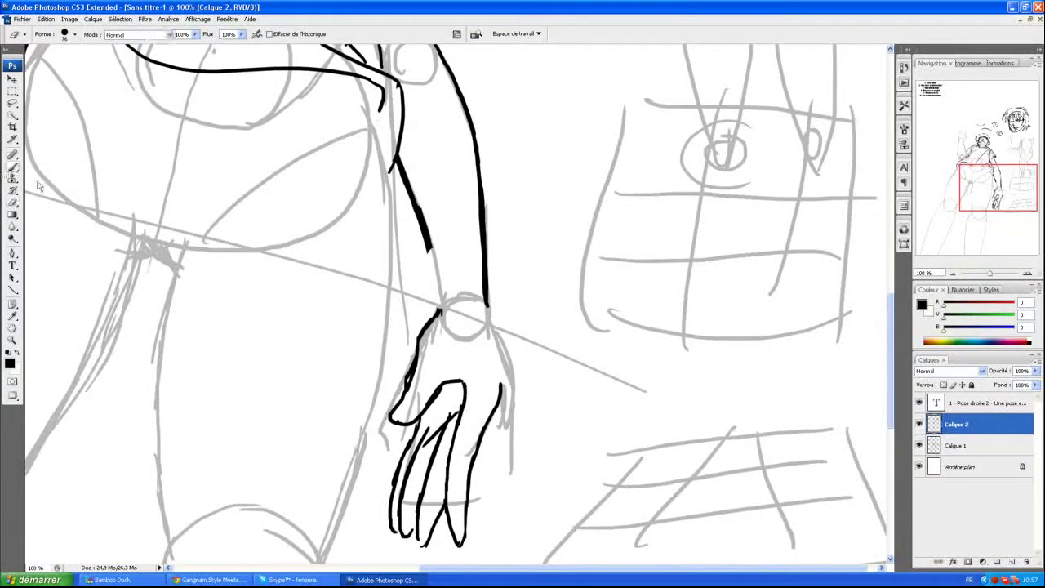
pyautogui.moveTo(488, 294); pyautogui.dragTo(500, 396)
pyautogui.moveTo(430, 243); pyautogui.dragTo(436, 318)
pyautogui.moveTo(431, 279); pyautogui.dragTo(426, 325)
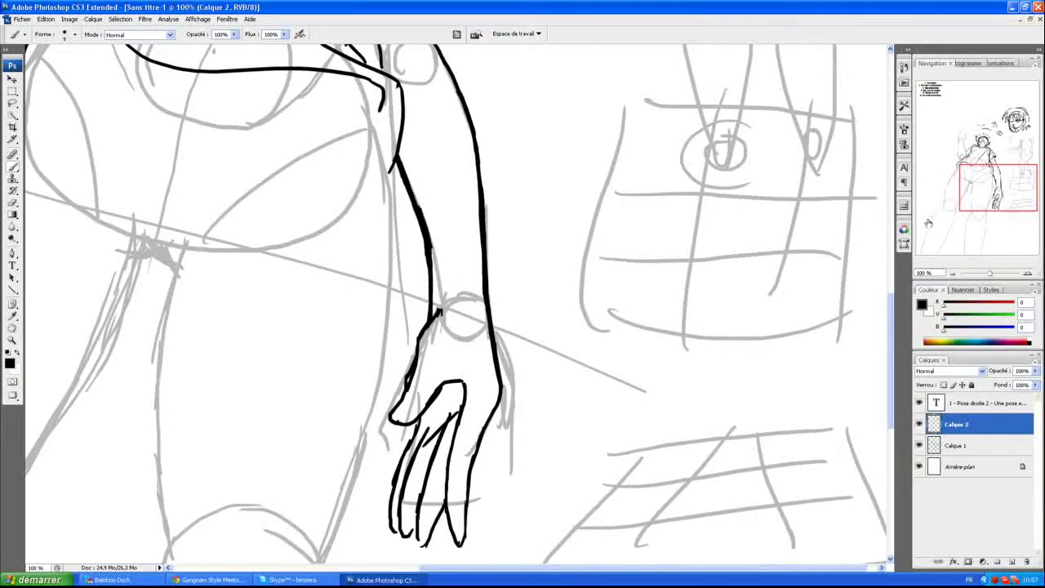
# Step: Thicken the thumb's edge, ink lines between fingertips, and hatch the palm diagonally
pyautogui.moveTo(1014, 186); pyautogui.dragTo(1015, 194)
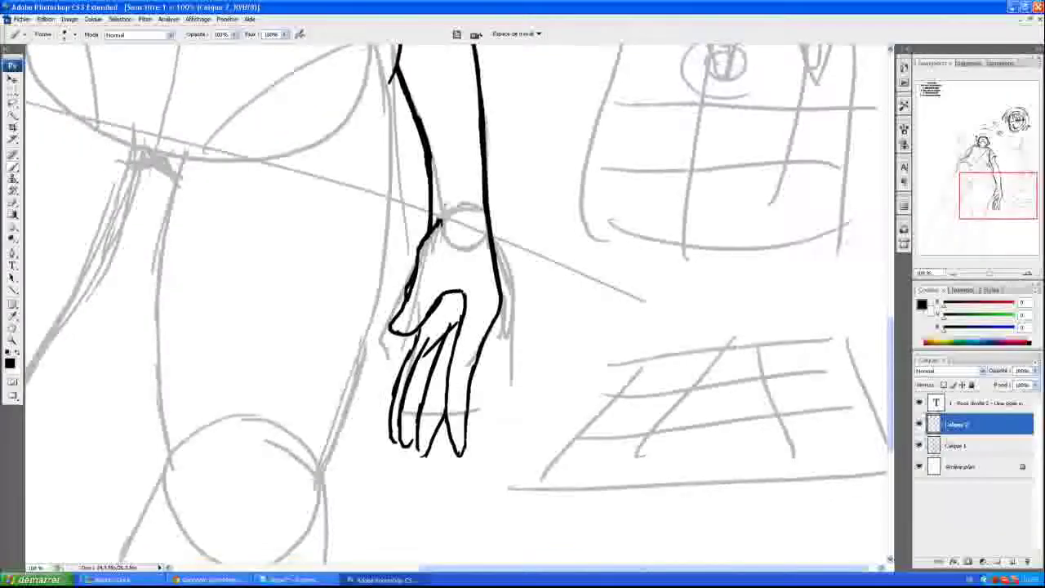
pyautogui.moveTo(411, 304); pyautogui.dragTo(398, 330)
pyautogui.moveTo(429, 438); pyautogui.dragTo(420, 454)
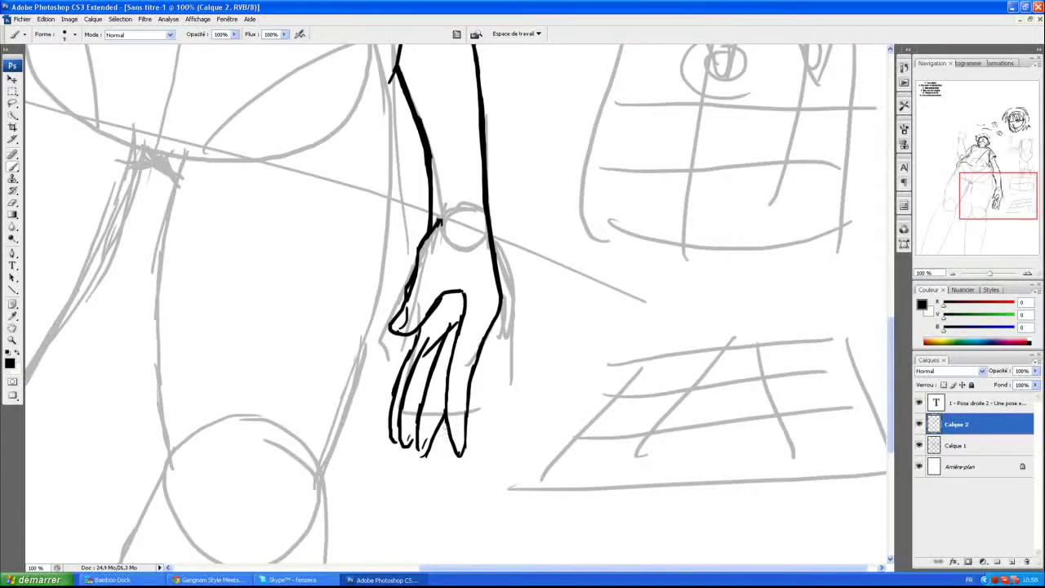
pyautogui.moveTo(459, 294)
pyautogui.mouseDown()
pyautogui.moveTo(422, 330)
pyautogui.moveTo(421, 351)
pyautogui.mouseUp()
pyautogui.moveTo(465, 317); pyautogui.dragTo(408, 359)
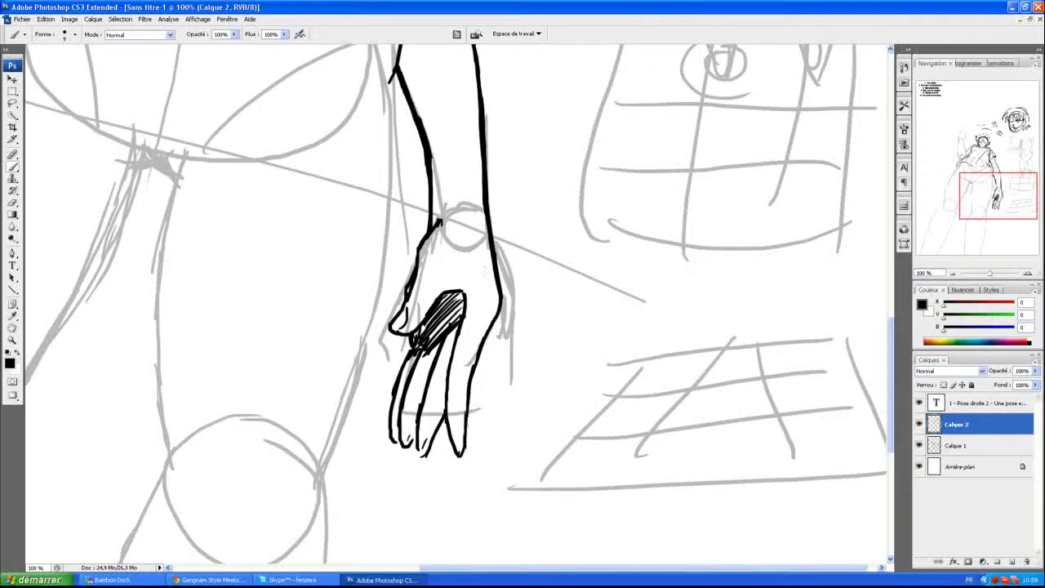
# Step: Add fingertip strokes and finger separation lines, and thicken the wrist outline
pyautogui.moveTo(462, 427)
pyautogui.mouseDown()
pyautogui.moveTo(458, 442)
pyautogui.moveTo(410, 446)
pyautogui.mouseUp()
pyautogui.moveTo(427, 393)
pyautogui.mouseDown()
pyautogui.moveTo(418, 439)
pyautogui.moveTo(433, 436)
pyautogui.mouseUp()
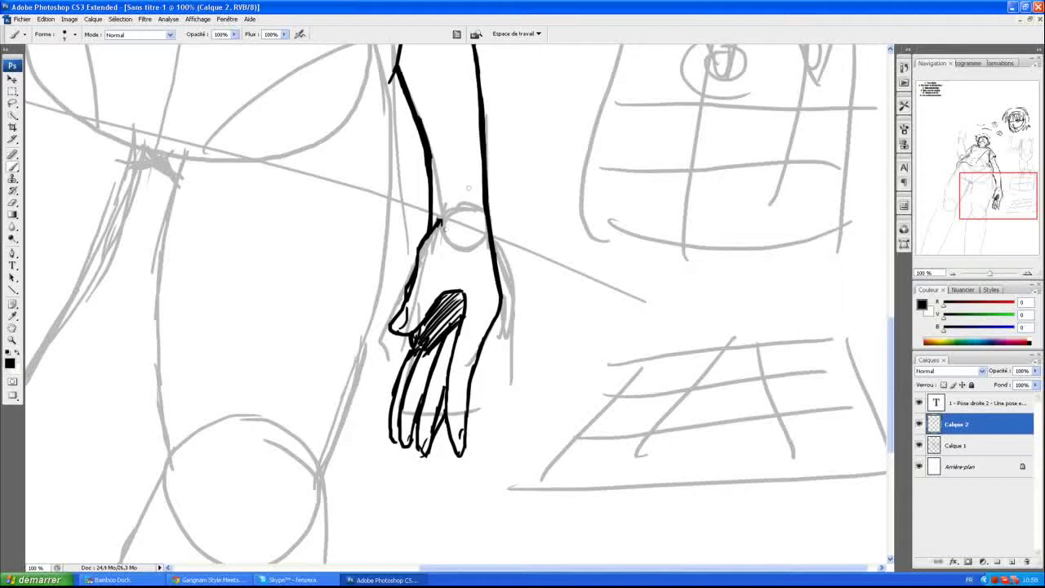
pyautogui.moveTo(436, 230); pyautogui.dragTo(447, 211)
# Step: Outline the rightmost finger, the hand's left edge and thumb, and the forearm near the wrist
pyautogui.moveTo(992, 185)
pyautogui.mouseDown()
pyautogui.moveTo(983, 169)
pyautogui.moveTo(989, 190)
pyautogui.mouseUp()
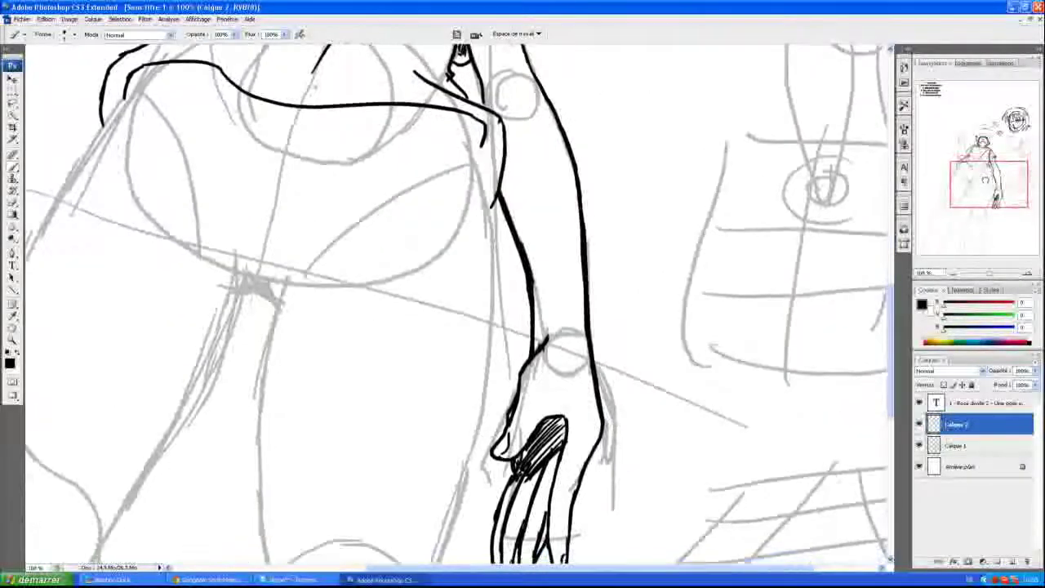
pyautogui.moveTo(990, 190)
pyautogui.mouseDown()
pyautogui.moveTo(986, 172)
pyautogui.moveTo(990, 187)
pyautogui.mouseUp()
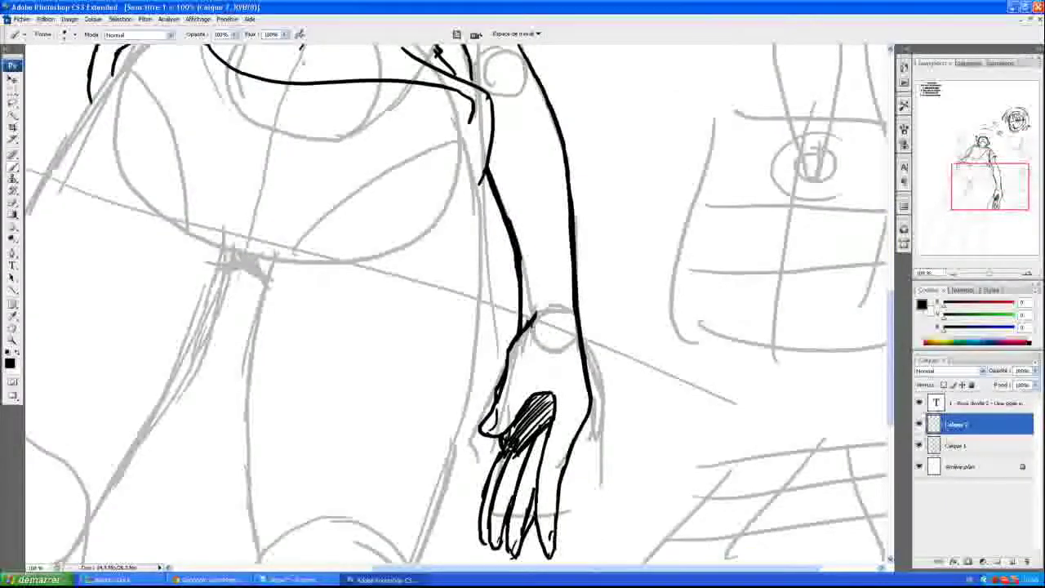
pyautogui.moveTo(482, 490)
pyautogui.mouseDown()
pyautogui.moveTo(480, 545)
pyautogui.moveTo(526, 552)
pyautogui.moveTo(544, 452)
pyautogui.mouseUp()
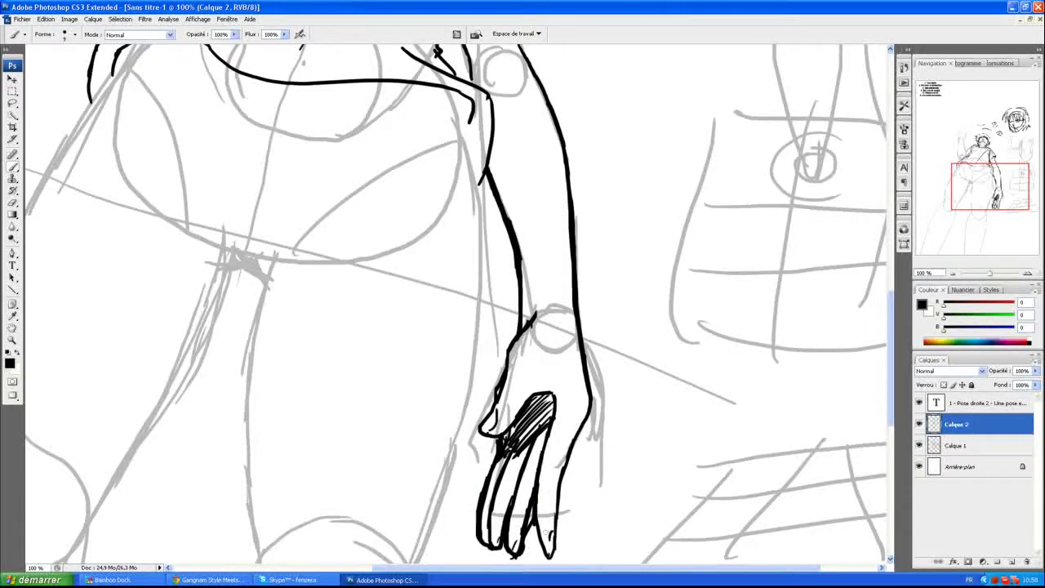
pyautogui.moveTo(539, 525)
pyautogui.mouseDown()
pyautogui.moveTo(544, 555)
pyautogui.moveTo(560, 539)
pyautogui.moveTo(560, 496)
pyautogui.mouseUp()
pyautogui.moveTo(559, 538)
pyautogui.mouseDown()
pyautogui.moveTo(567, 458)
pyautogui.moveTo(596, 403)
pyautogui.mouseUp()
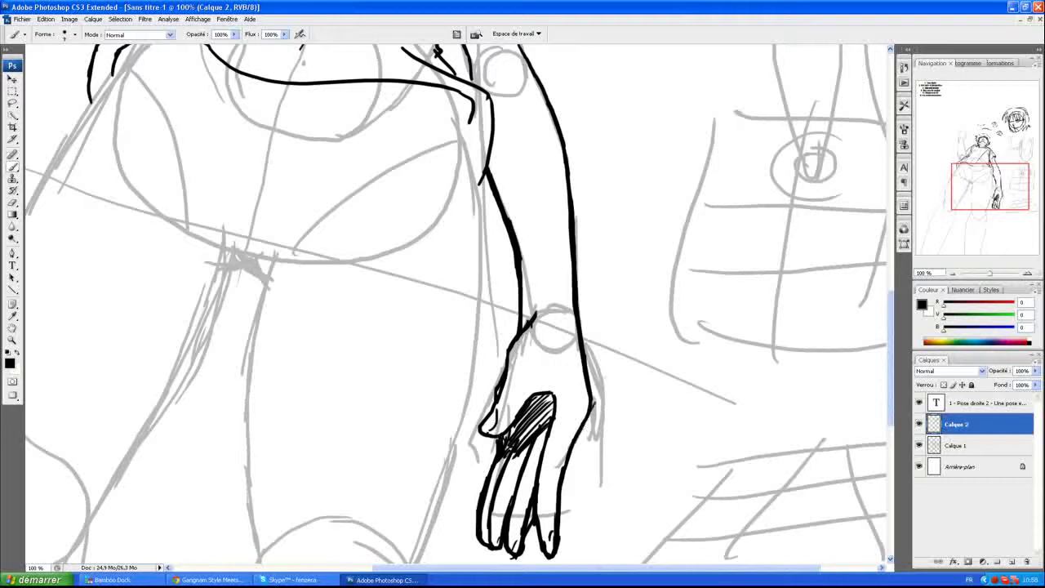
pyautogui.moveTo(489, 438)
pyautogui.mouseDown()
pyautogui.moveTo(480, 411)
pyautogui.moveTo(524, 322)
pyautogui.mouseUp()
pyautogui.moveTo(952, 166); pyautogui.dragTo(986, 152)
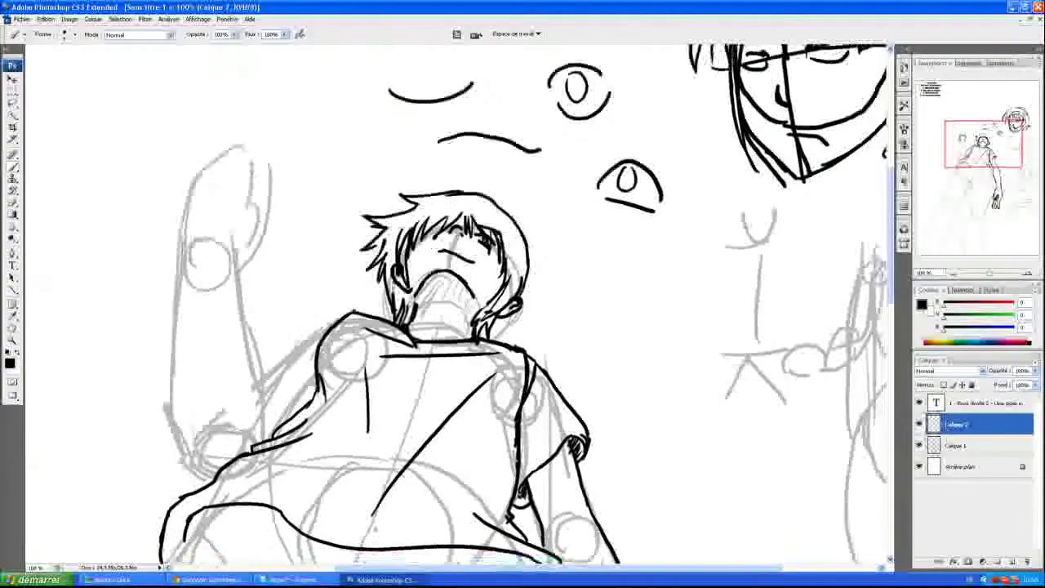
# Step: Thicken the garment's upper contour and the contour lines down its right side
pyautogui.moveTo(985, 152)
pyautogui.mouseDown()
pyautogui.moveTo(983, 182)
pyautogui.moveTo(979, 166)
pyautogui.mouseUp()
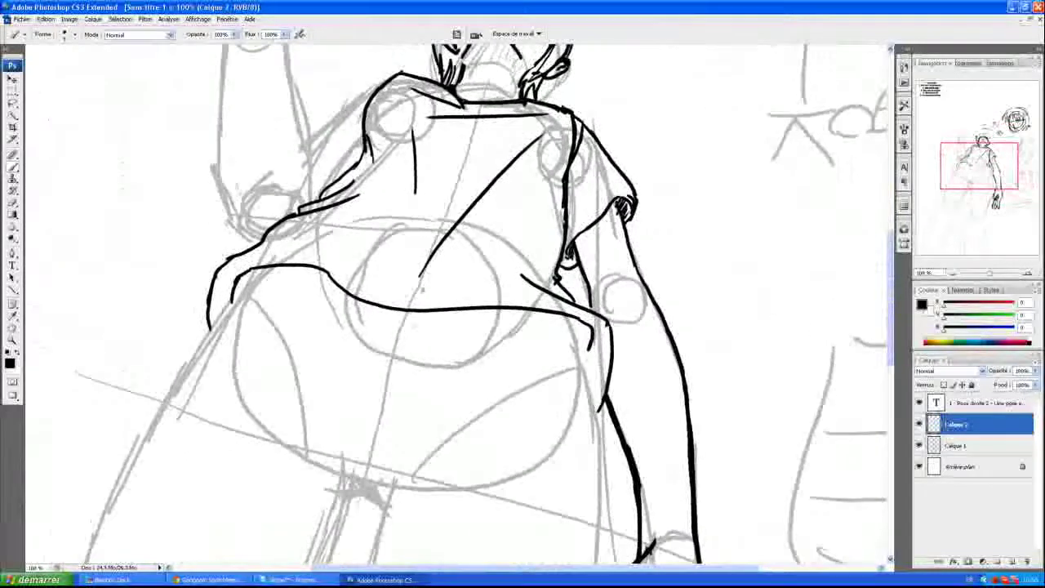
pyautogui.moveTo(407, 312)
pyautogui.mouseDown()
pyautogui.moveTo(534, 305)
pyautogui.moveTo(600, 340)
pyautogui.mouseUp()
pyautogui.moveTo(563, 310)
pyautogui.mouseDown()
pyautogui.moveTo(611, 355)
pyautogui.moveTo(597, 408)
pyautogui.mouseUp()
pyautogui.moveTo(611, 353); pyautogui.dragTo(599, 406)
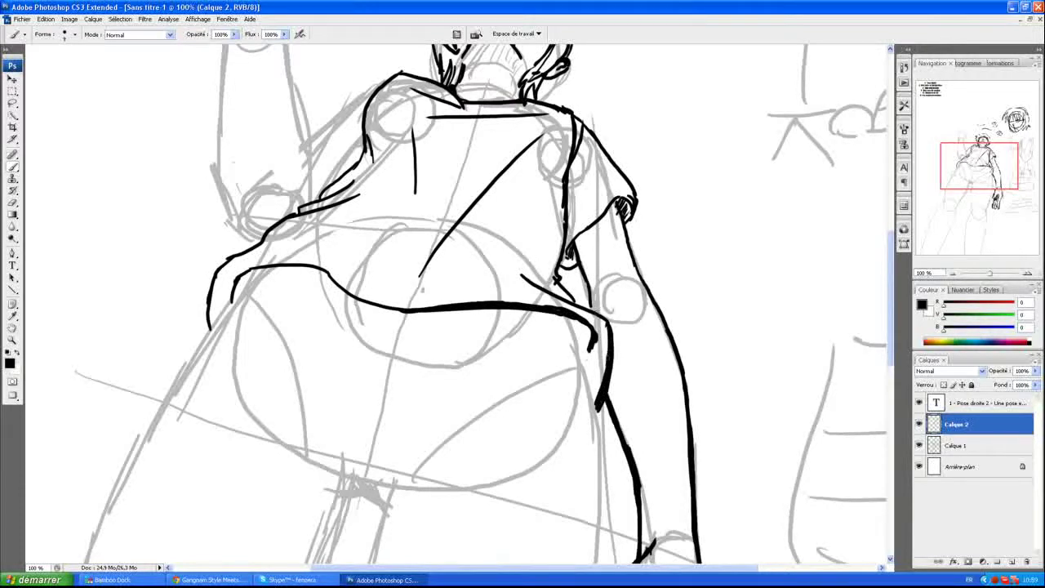
pyautogui.moveTo(518, 273); pyautogui.dragTo(605, 322)
pyautogui.moveTo(551, 278); pyautogui.dragTo(570, 299)
# Step: Thicken the diagonal fold, the left folds and the curved hem lines
pyautogui.moveTo(421, 284); pyautogui.dragTo(460, 222)
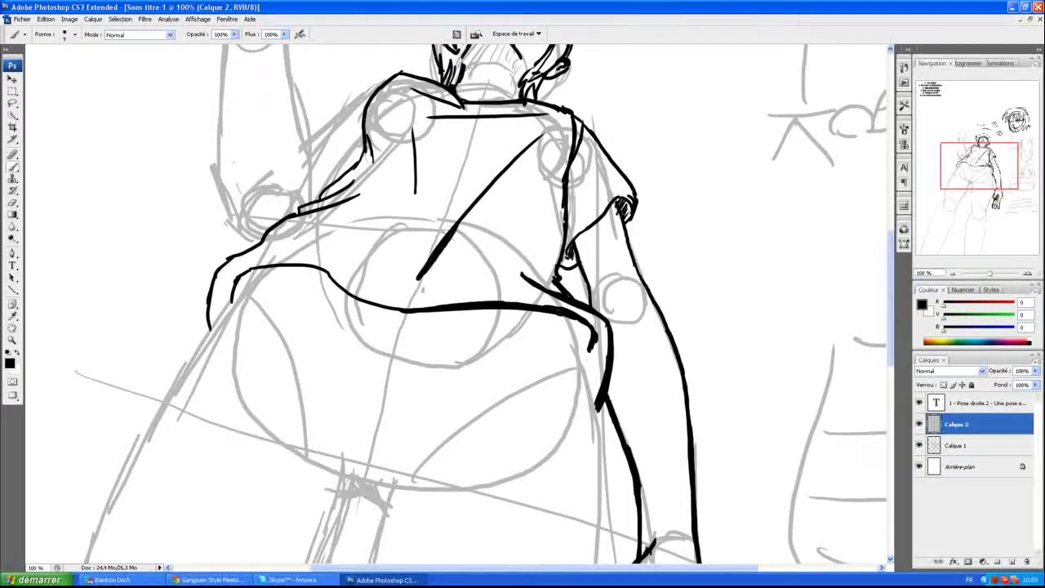
pyautogui.moveTo(324, 271)
pyautogui.mouseDown()
pyautogui.moveTo(353, 302)
pyautogui.moveTo(412, 312)
pyautogui.mouseUp()
pyautogui.moveTo(361, 306); pyautogui.dragTo(407, 312)
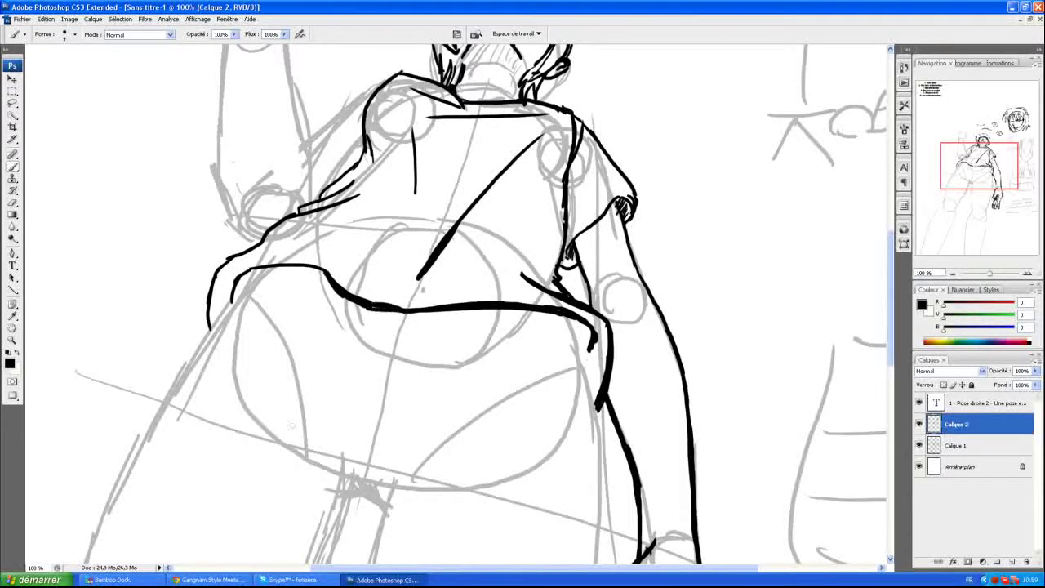
pyautogui.moveTo(233, 304)
pyautogui.mouseDown()
pyautogui.moveTo(256, 270)
pyautogui.moveTo(308, 268)
pyautogui.mouseUp()
pyautogui.moveTo(304, 267); pyautogui.dragTo(330, 274)
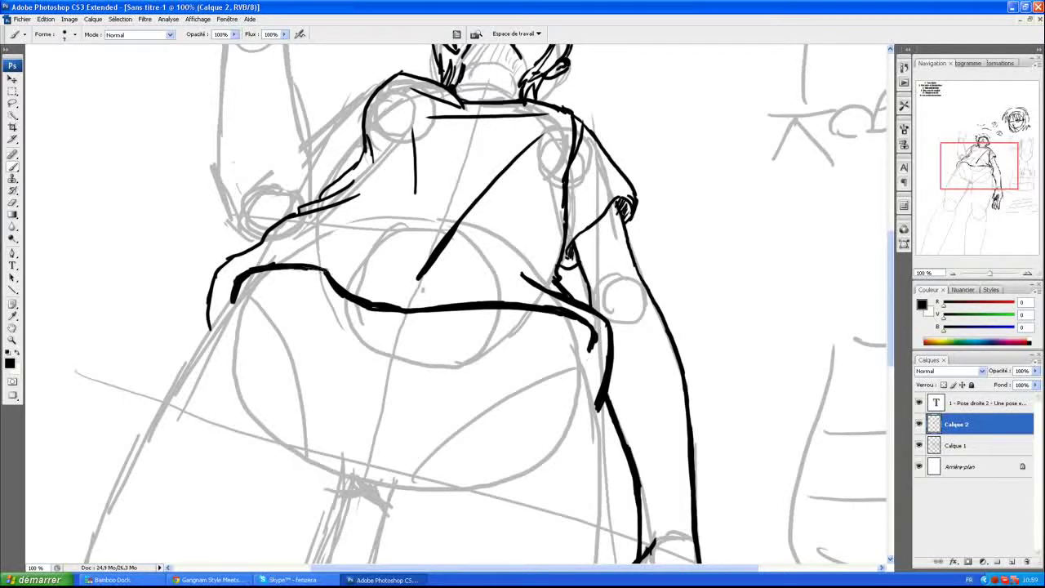
pyautogui.moveTo(214, 295)
pyautogui.mouseDown()
pyautogui.moveTo(208, 333)
pyautogui.moveTo(228, 263)
pyautogui.moveTo(319, 198)
pyautogui.mouseUp()
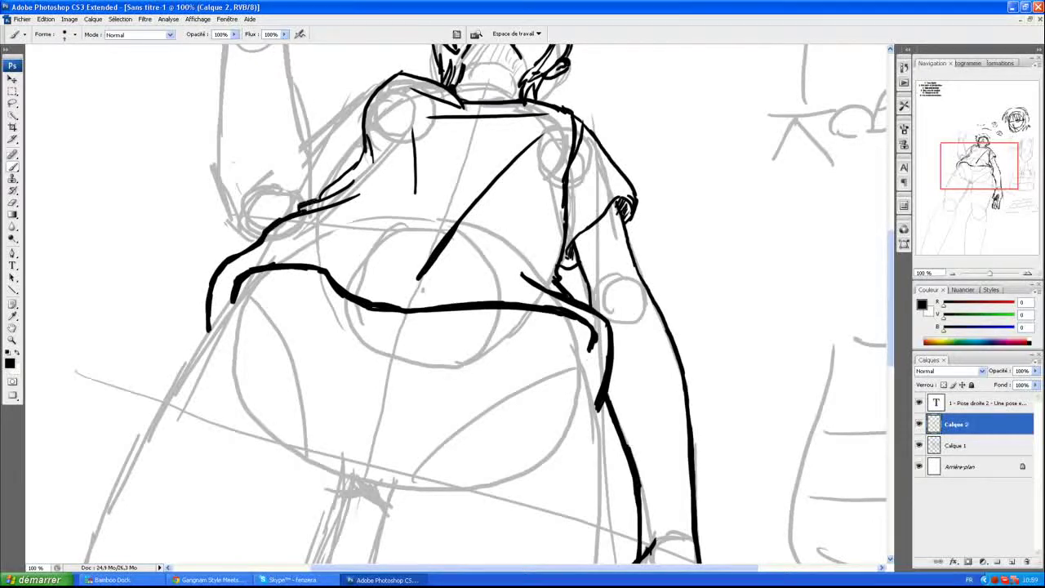
# Step: Ink the left shoulder contour, both edges of the raised arm, and the sleeve's end
pyautogui.moveTo(989, 163)
pyautogui.mouseDown()
pyautogui.moveTo(987, 173)
pyautogui.moveTo(981, 152)
pyautogui.mouseUp()
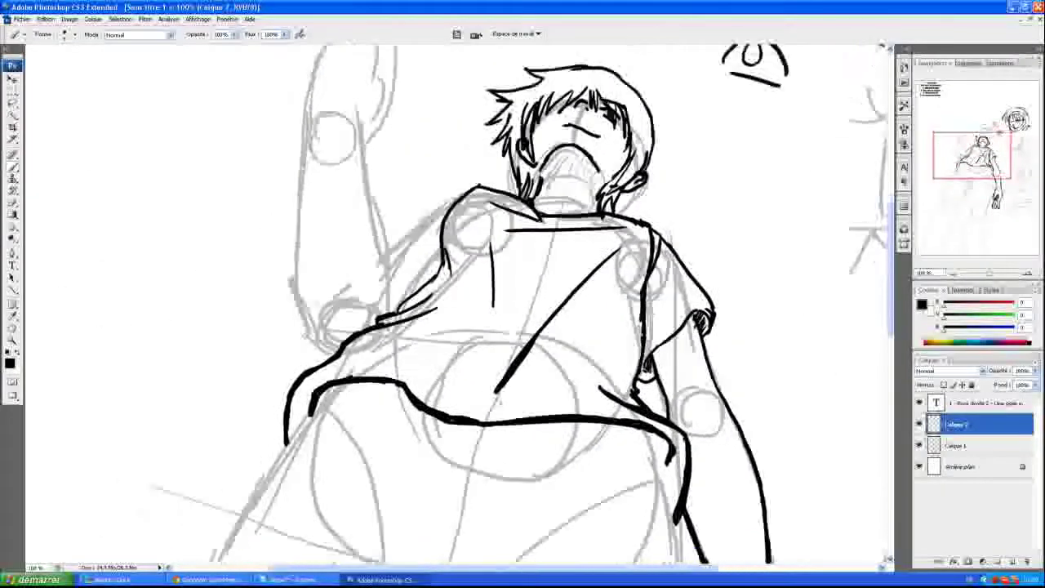
pyautogui.moveTo(454, 204)
pyautogui.mouseDown()
pyautogui.moveTo(400, 236)
pyautogui.moveTo(439, 230)
pyautogui.moveTo(449, 259)
pyautogui.moveTo(441, 274)
pyautogui.mouseUp()
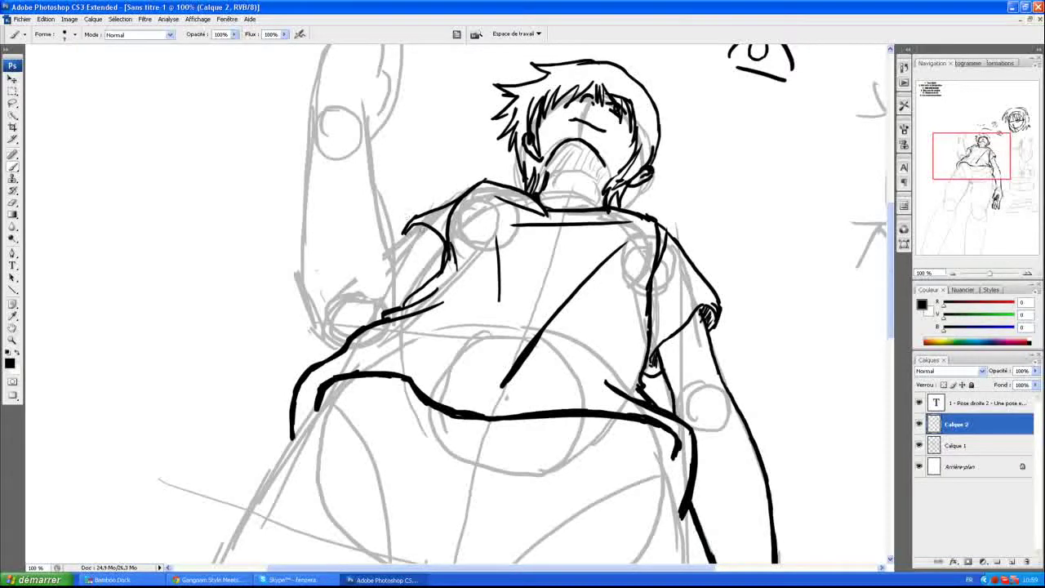
pyautogui.moveTo(405, 230); pyautogui.dragTo(387, 255)
pyautogui.moveTo(369, 133); pyautogui.dragTo(397, 306)
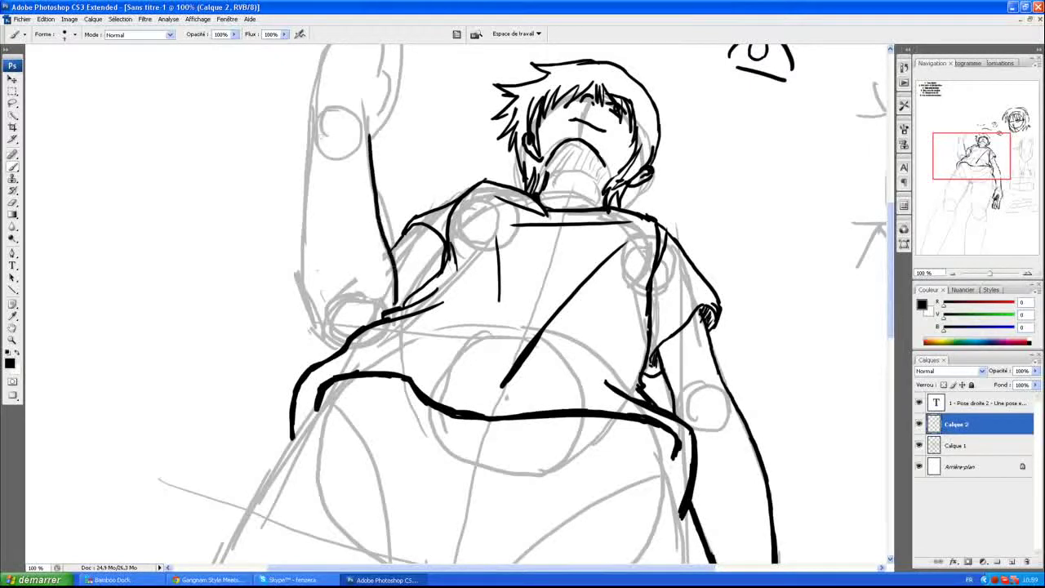
pyautogui.moveTo(314, 121)
pyautogui.mouseDown()
pyautogui.moveTo(309, 310)
pyautogui.moveTo(335, 350)
pyautogui.mouseUp()
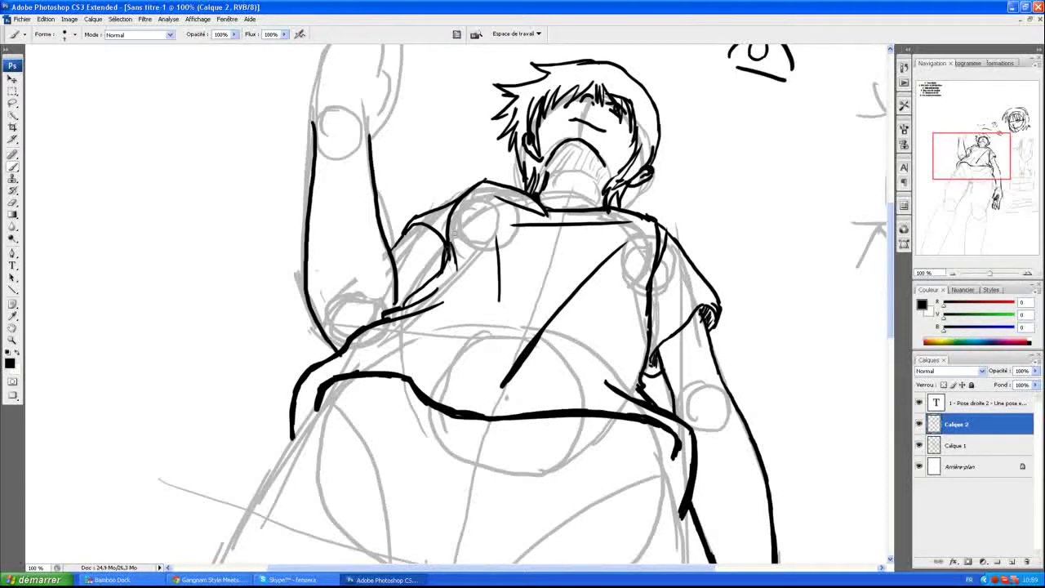
pyautogui.click(13, 201)
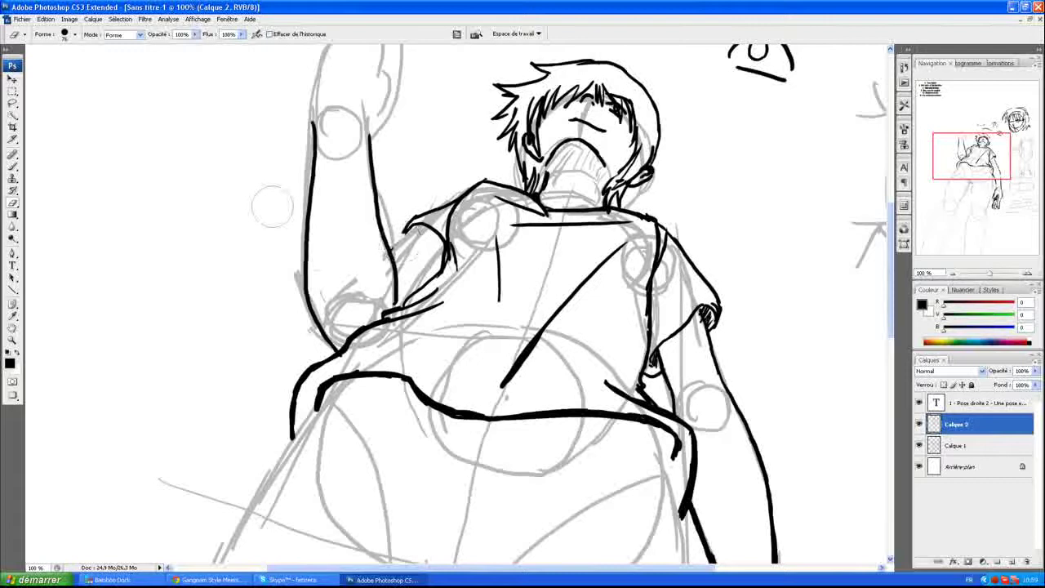
pyautogui.click(12, 166)
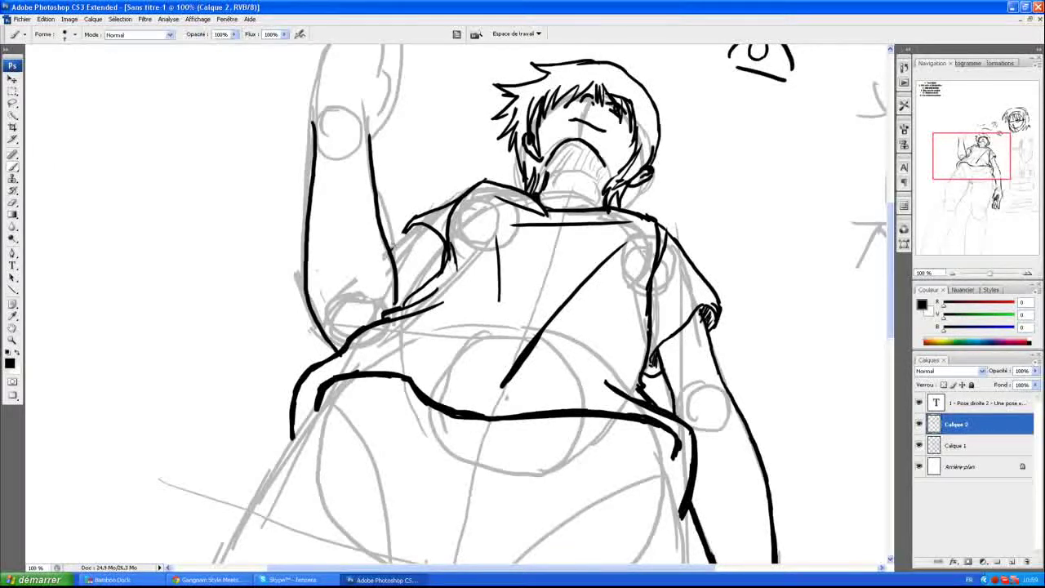
pyautogui.moveTo(392, 247); pyautogui.dragTo(430, 224)
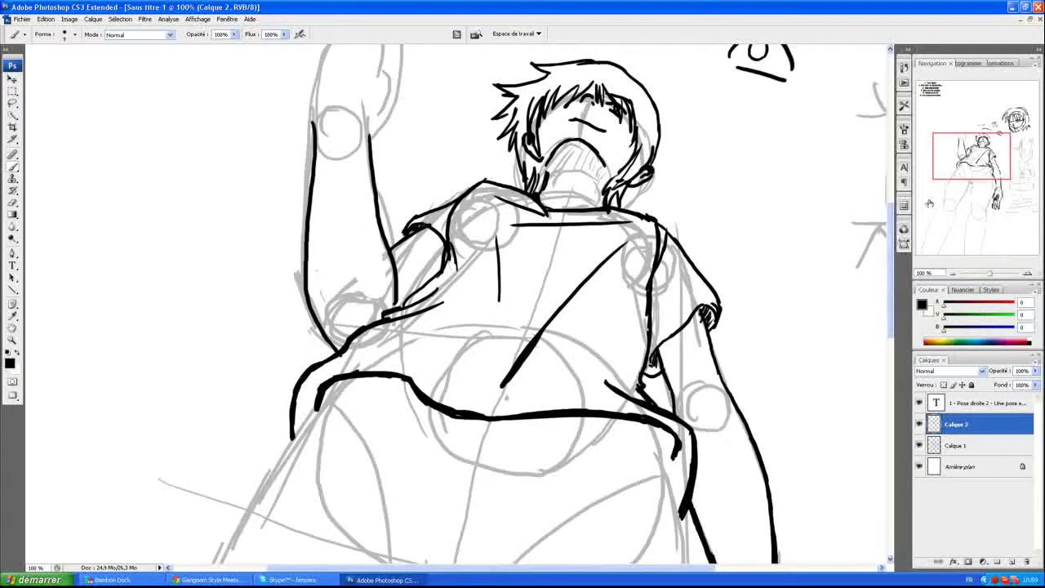
pyautogui.moveTo(999, 165); pyautogui.dragTo(993, 168)
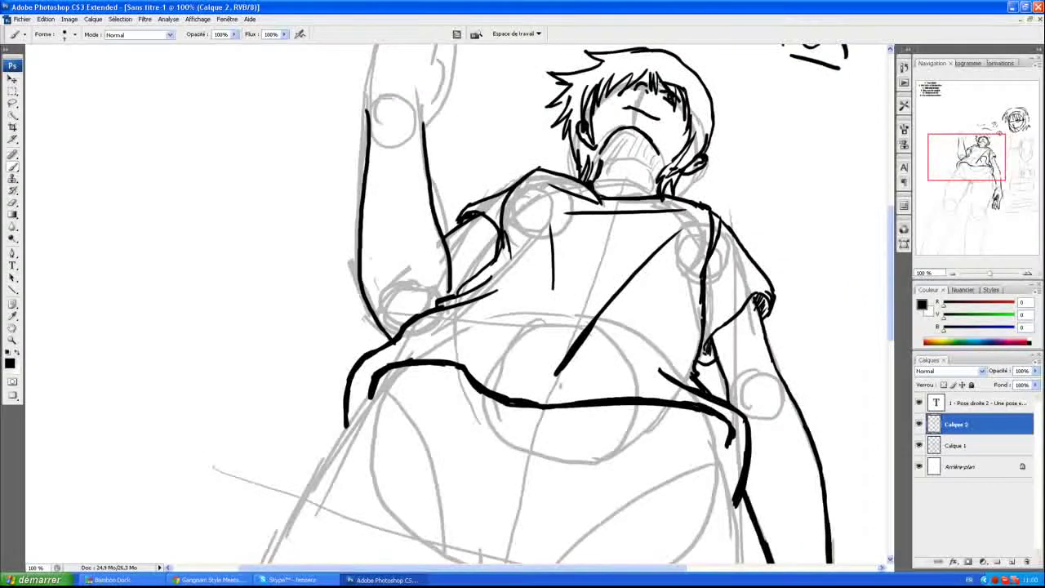
# Step: Extend the raised arm's contour upward and ink the raised hand's fingers and fingertip
pyautogui.moveTo(993, 168); pyautogui.dragTo(990, 158)
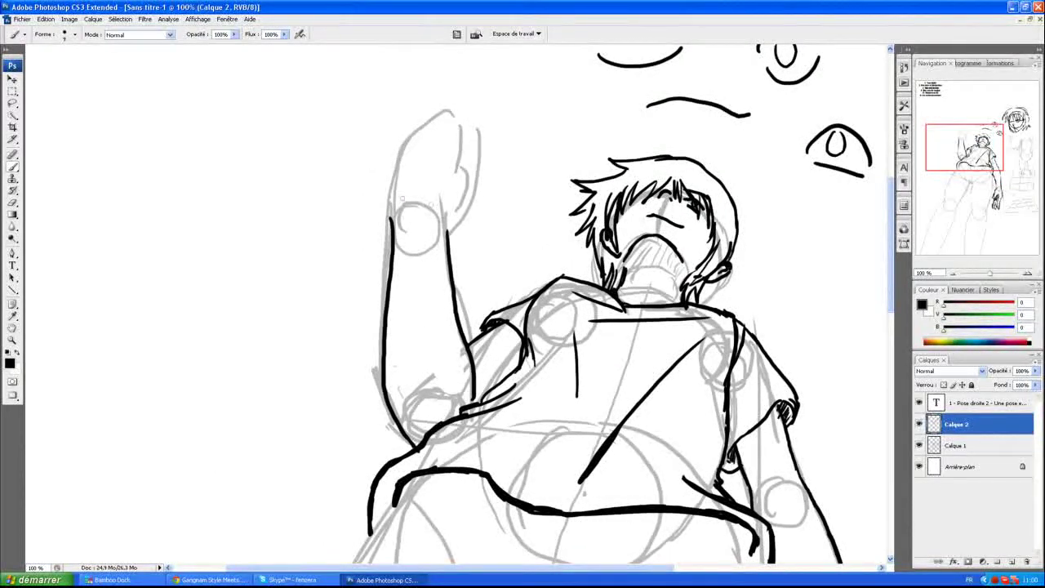
pyautogui.moveTo(394, 226); pyautogui.dragTo(381, 170)
pyautogui.moveTo(450, 170)
pyautogui.mouseDown()
pyautogui.moveTo(445, 204)
pyautogui.moveTo(480, 178)
pyautogui.moveTo(448, 196)
pyautogui.moveTo(450, 160)
pyautogui.mouseUp()
pyautogui.moveTo(459, 118); pyautogui.dragTo(448, 169)
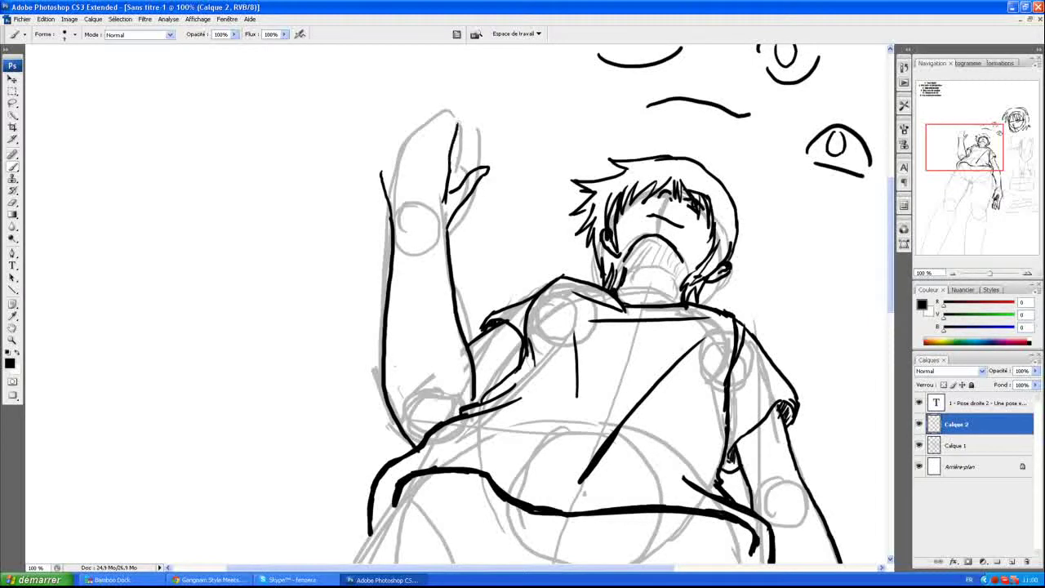
pyautogui.moveTo(449, 112); pyautogui.dragTo(432, 175)
pyautogui.moveTo(449, 113); pyautogui.dragTo(461, 122)
pyautogui.moveTo(416, 172)
pyautogui.mouseDown()
pyautogui.moveTo(420, 152)
pyautogui.moveTo(415, 160)
pyautogui.mouseUp()
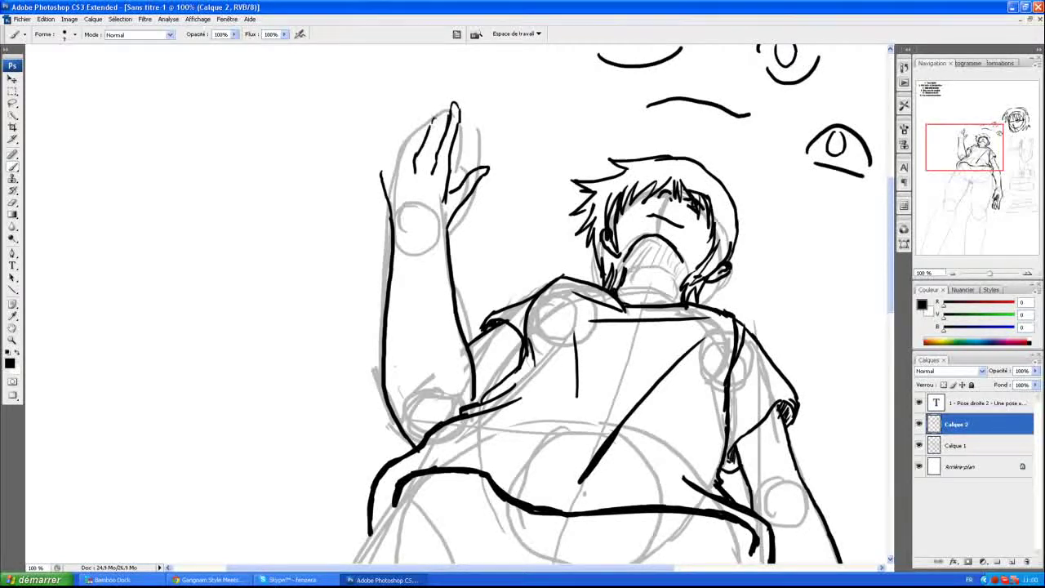
pyautogui.moveTo(446, 116)
pyautogui.mouseDown()
pyautogui.moveTo(433, 159)
pyautogui.moveTo(423, 136)
pyautogui.mouseUp()
pyautogui.moveTo(390, 202)
pyautogui.mouseDown()
pyautogui.moveTo(384, 166)
pyautogui.moveTo(410, 142)
pyautogui.mouseUp()
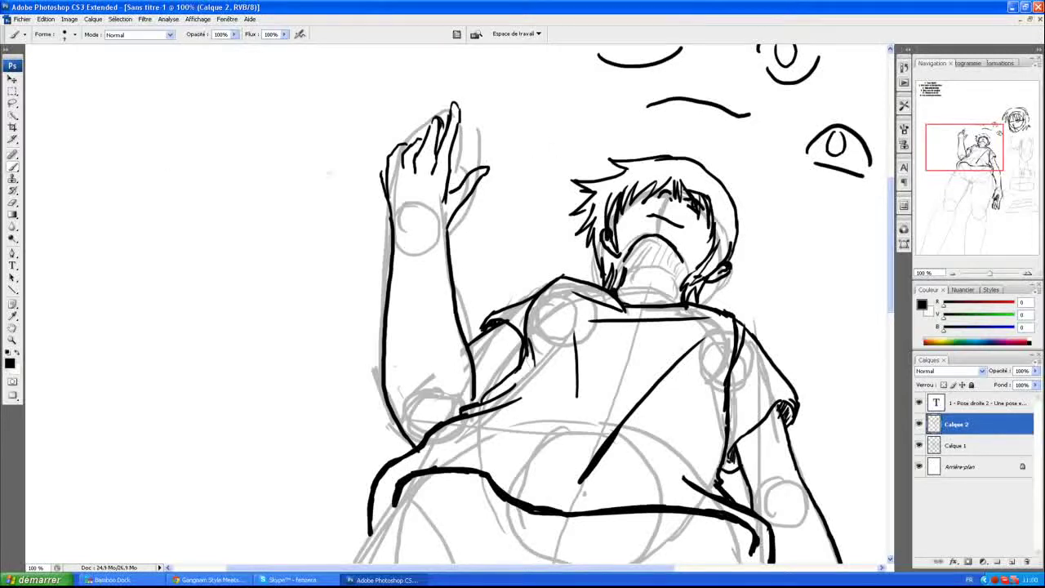
# Step: Erase the new hand strokes, then redraw the arm's left edge and the raised fingertips
pyautogui.click(12, 202)
pyautogui.moveTo(437, 102)
pyautogui.mouseDown()
pyautogui.moveTo(450, 134)
pyautogui.moveTo(381, 170)
pyautogui.moveTo(490, 128)
pyautogui.moveTo(495, 152)
pyautogui.moveTo(445, 196)
pyautogui.mouseUp()
pyautogui.click(12, 165)
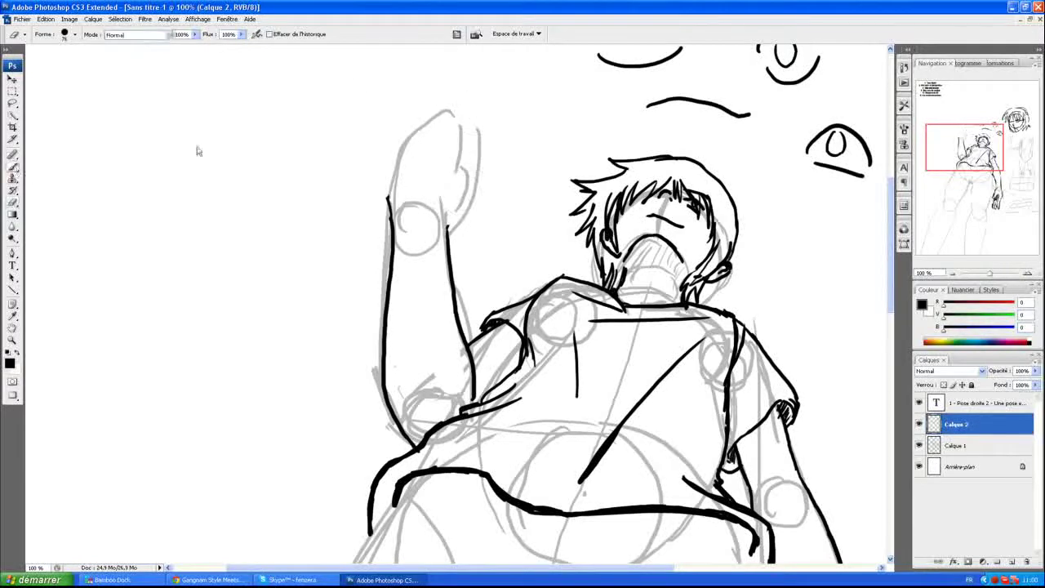
pyautogui.moveTo(390, 204)
pyautogui.mouseDown()
pyautogui.moveTo(377, 165)
pyautogui.moveTo(387, 131)
pyautogui.moveTo(398, 173)
pyautogui.moveTo(392, 78)
pyautogui.moveTo(422, 148)
pyautogui.mouseUp()
pyautogui.moveTo(423, 109)
pyautogui.mouseDown()
pyautogui.moveTo(435, 87)
pyautogui.moveTo(437, 150)
pyautogui.mouseUp()
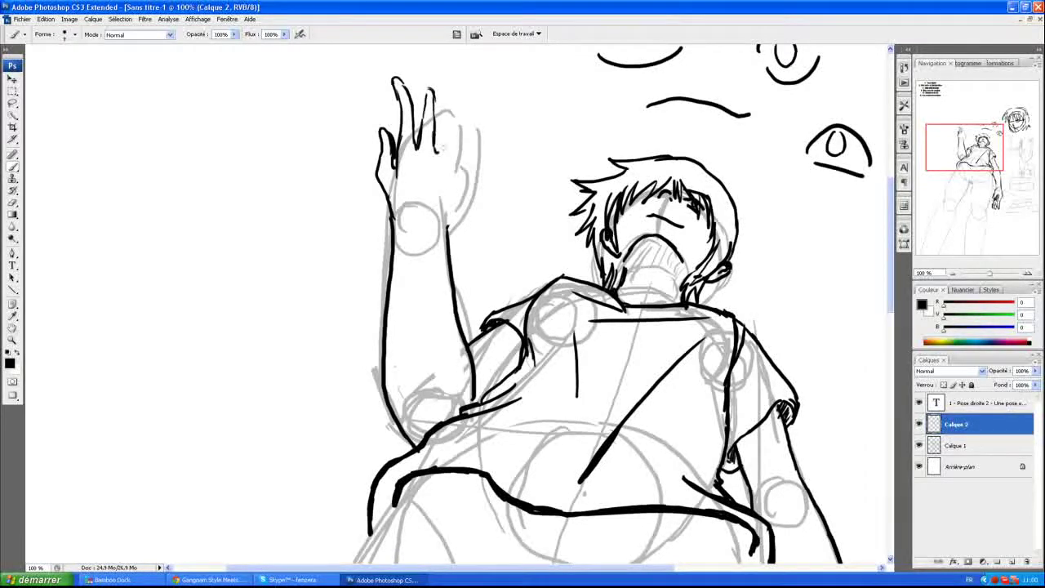
pyautogui.moveTo(425, 99); pyautogui.dragTo(434, 118)
# Step: Erase the tops of the raised fingers and redraw the finger outline
pyautogui.press('e')
pyautogui.moveTo(409, 86); pyautogui.dragTo(396, 102)
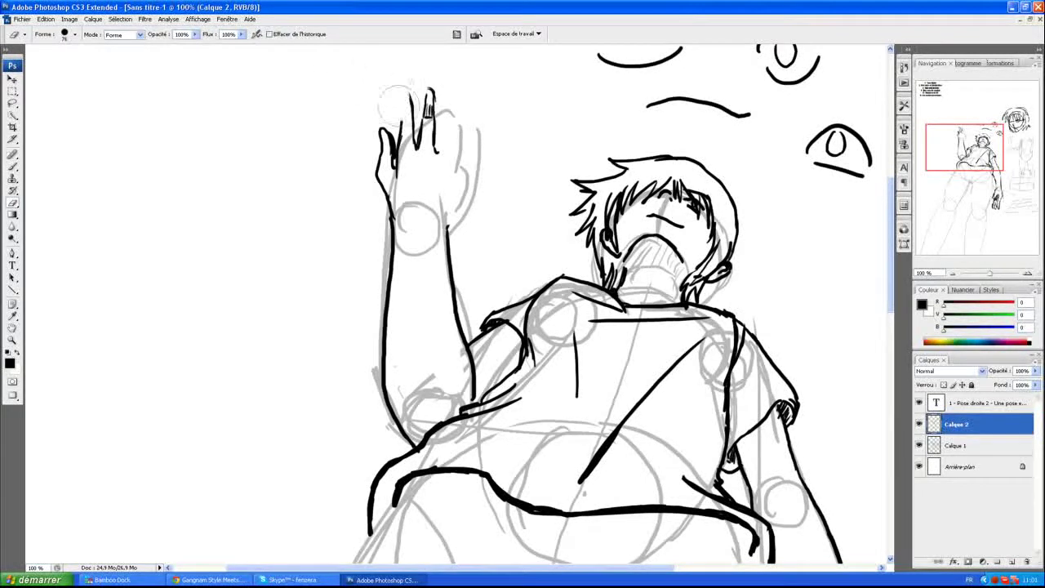
pyautogui.click(12, 177)
pyautogui.press('b')
pyautogui.moveTo(402, 137)
pyautogui.mouseDown()
pyautogui.moveTo(404, 75)
pyautogui.moveTo(411, 105)
pyautogui.moveTo(407, 80)
pyautogui.moveTo(436, 106)
pyautogui.moveTo(441, 153)
pyautogui.moveTo(451, 136)
pyautogui.moveTo(459, 141)
pyautogui.mouseUp()
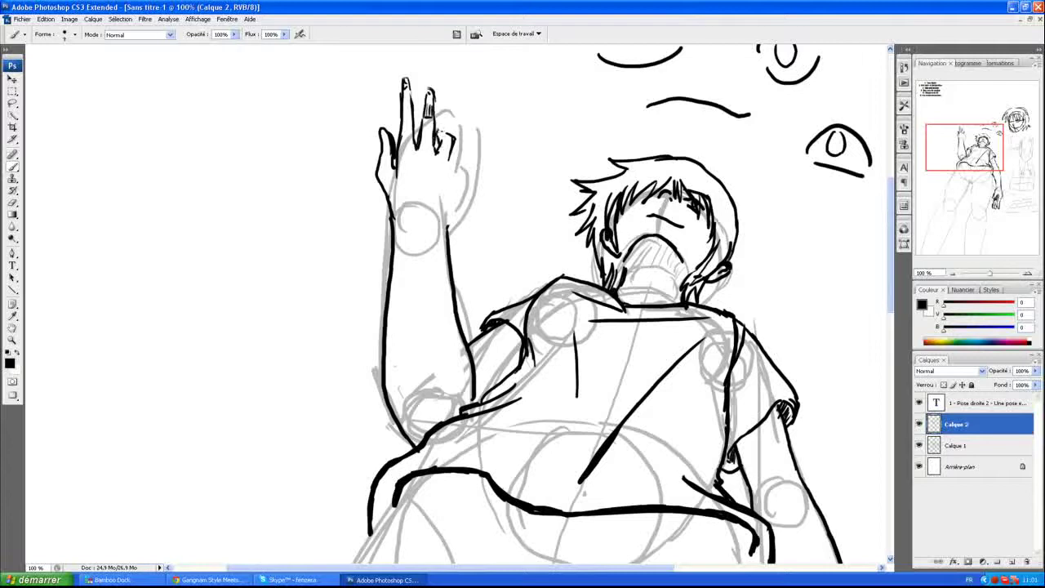
pyautogui.moveTo(456, 145); pyautogui.dragTo(446, 225)
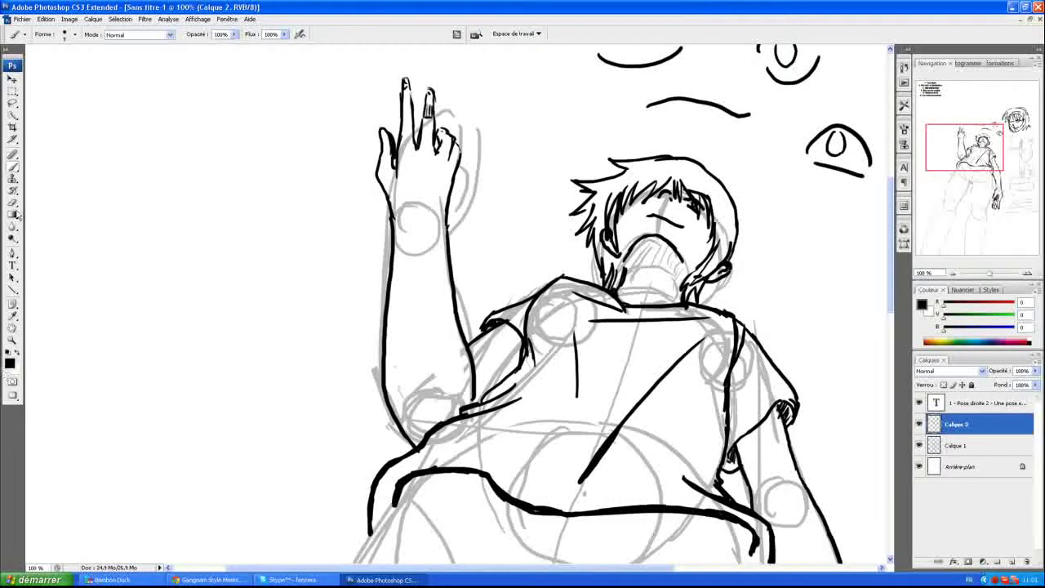
# Step: Erase the raised forearm's left edge line and redraw it
pyautogui.click(12, 203)
pyautogui.moveTo(392, 205)
pyautogui.mouseDown()
pyautogui.moveTo(389, 418)
pyautogui.moveTo(408, 445)
pyautogui.mouseUp()
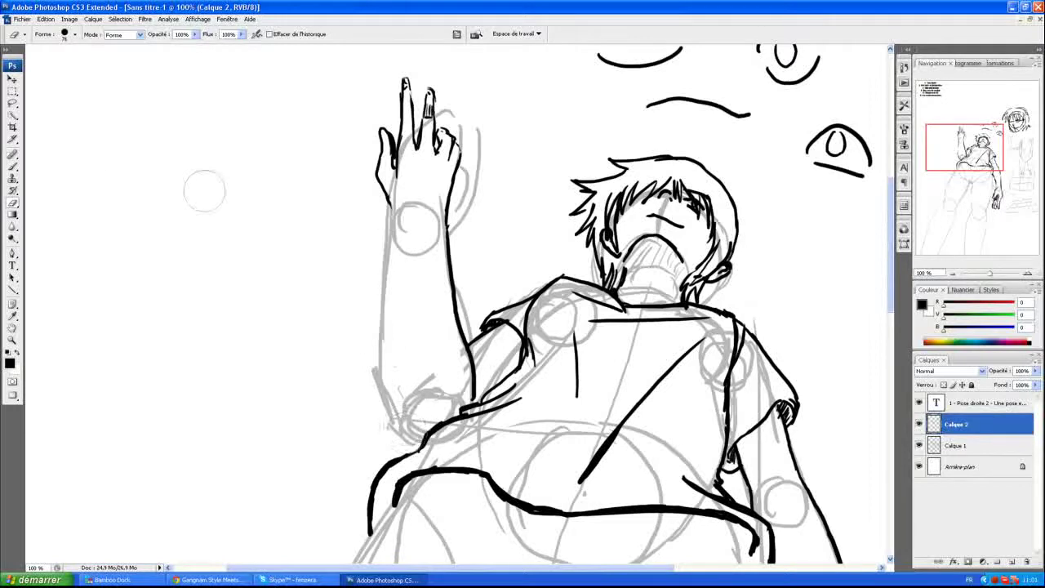
pyautogui.click(13, 166)
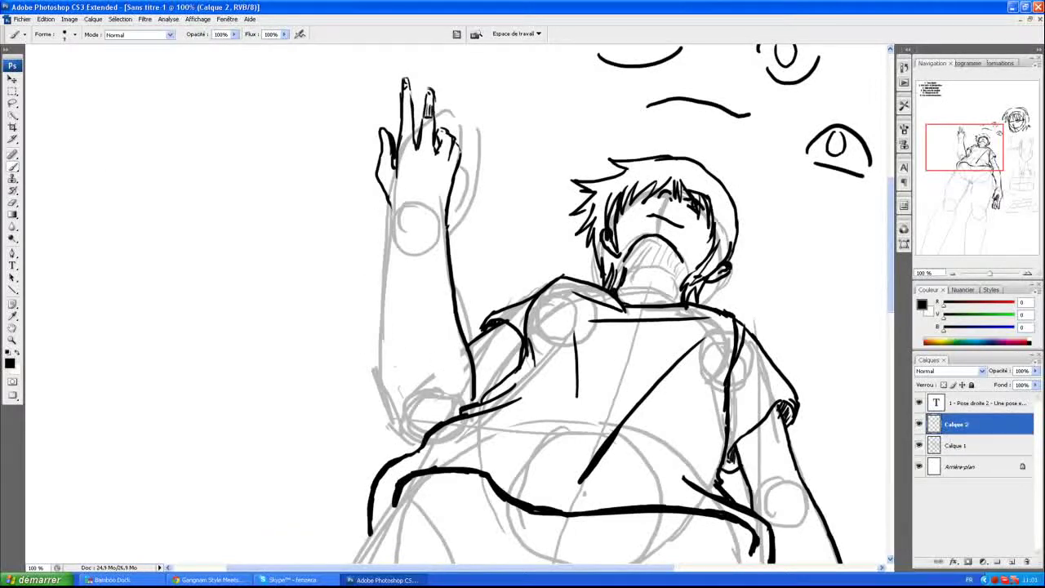
pyautogui.moveTo(401, 238)
pyautogui.mouseDown()
pyautogui.moveTo(402, 372)
pyautogui.moveTo(426, 426)
pyautogui.mouseUp()
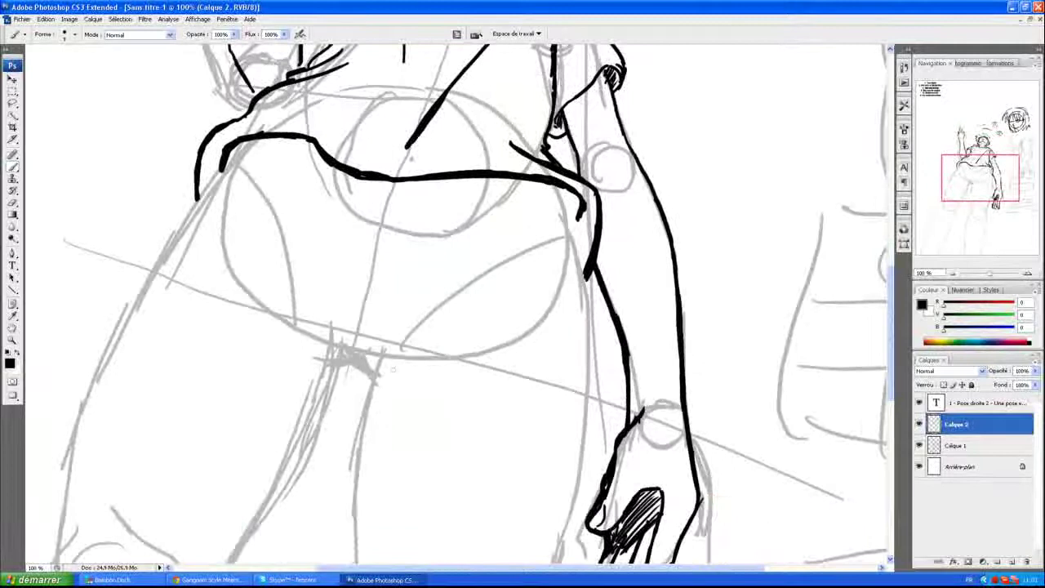
# Step: Ink trouser folds running into the crotch and vertical folds below the waistband
pyautogui.moveTo(292, 197); pyautogui.dragTo(322, 294)
pyautogui.moveTo(309, 237); pyautogui.dragTo(326, 338)
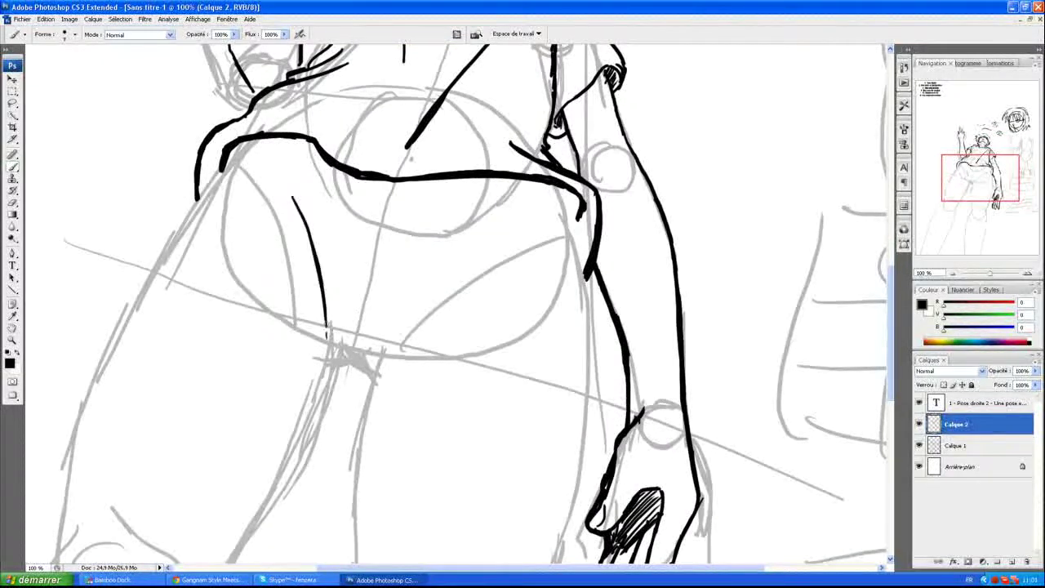
pyautogui.moveTo(281, 218)
pyautogui.mouseDown()
pyautogui.moveTo(327, 333)
pyautogui.moveTo(500, 263)
pyautogui.mouseUp()
pyautogui.moveTo(490, 308); pyautogui.dragTo(377, 353)
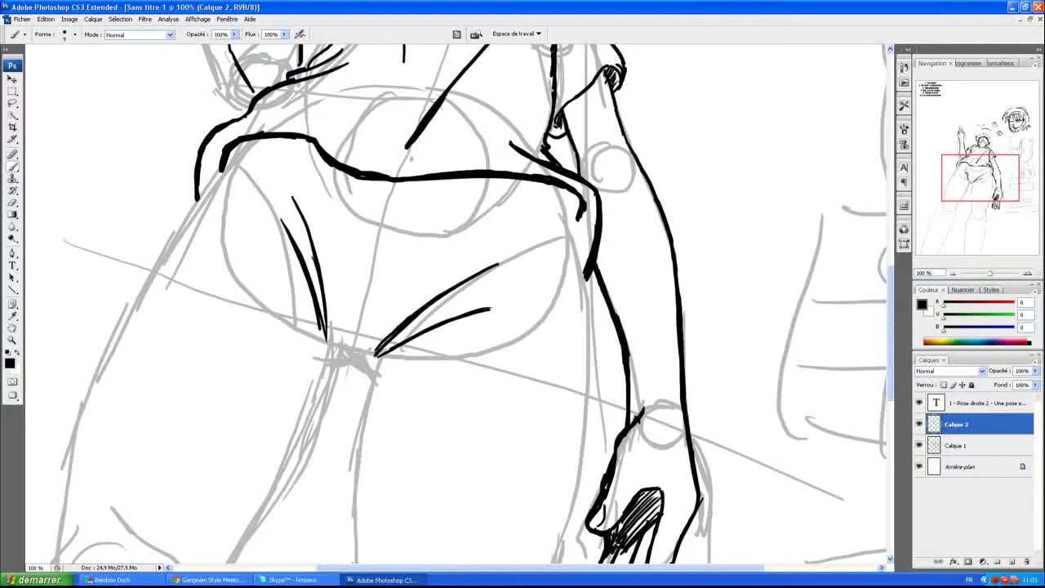
pyautogui.moveTo(369, 177); pyautogui.dragTo(346, 336)
pyautogui.moveTo(438, 179)
pyautogui.mouseDown()
pyautogui.moveTo(413, 273)
pyautogui.moveTo(362, 338)
pyautogui.mouseUp()
pyautogui.moveTo(454, 179)
pyautogui.mouseDown()
pyautogui.moveTo(419, 286)
pyautogui.moveTo(380, 338)
pyautogui.mouseUp()
# Step: Ink the upper-left hip curve, the right hip contour and thin creases under the waistband
pyautogui.moveTo(223, 166); pyautogui.dragTo(300, 139)
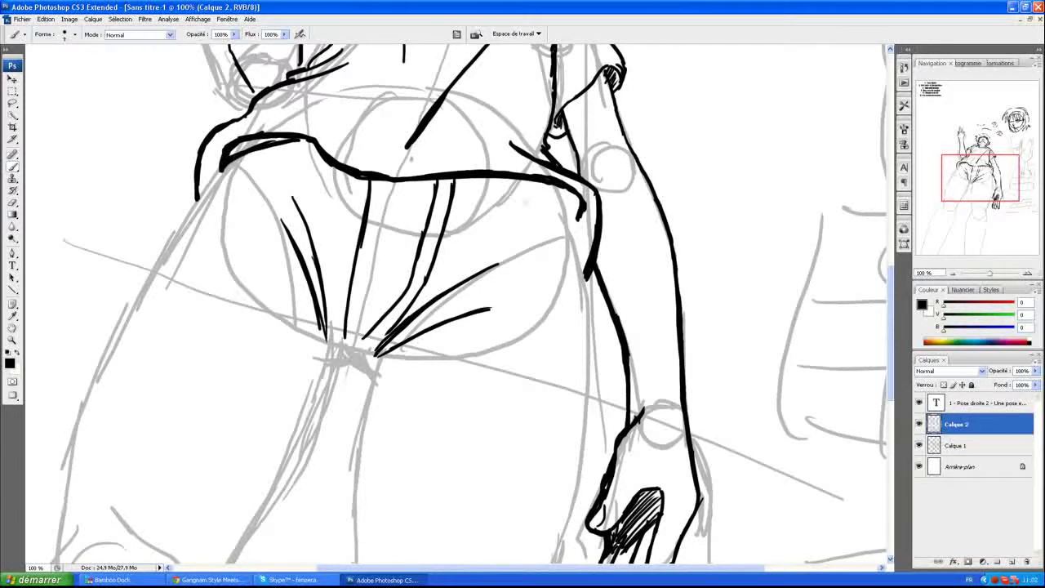
pyautogui.moveTo(487, 173); pyautogui.dragTo(571, 221)
pyautogui.moveTo(532, 185); pyautogui.dragTo(573, 235)
pyautogui.moveTo(576, 197)
pyautogui.mouseDown()
pyautogui.moveTo(581, 244)
pyautogui.moveTo(571, 199)
pyautogui.mouseUp()
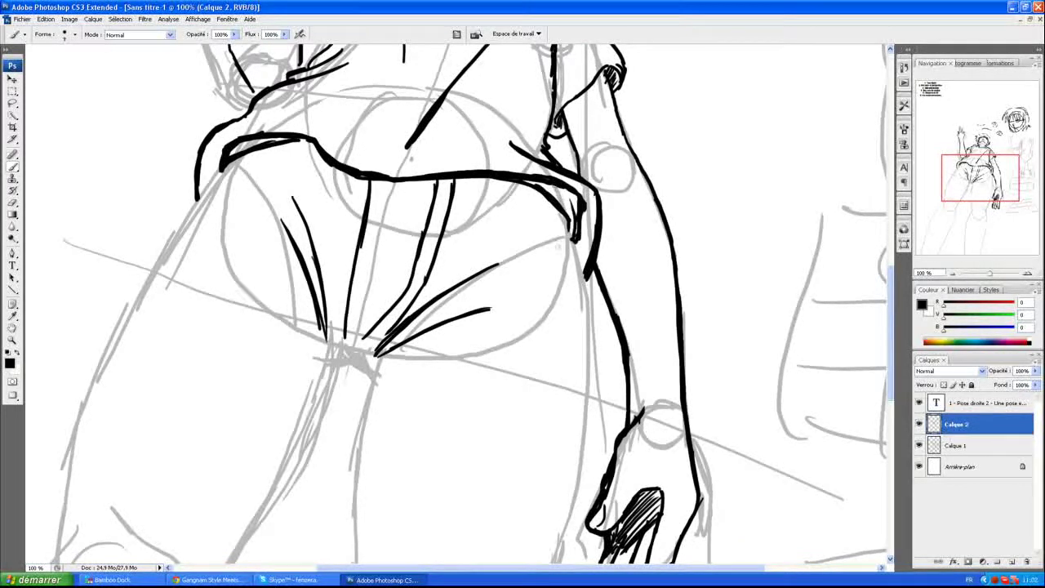
pyautogui.moveTo(411, 159); pyautogui.dragTo(436, 87)
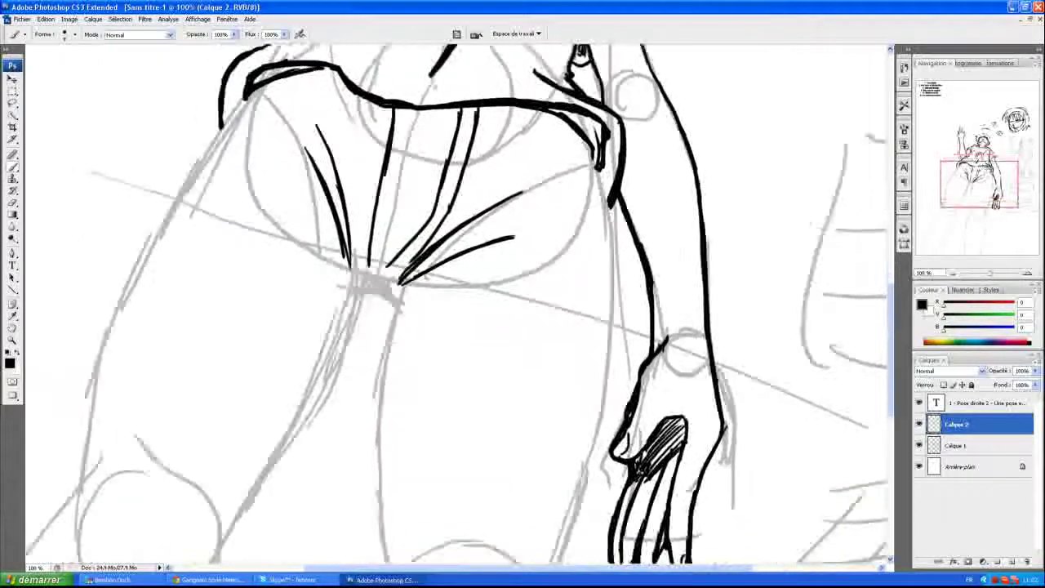
pyautogui.moveTo(355, 118); pyautogui.dragTo(485, 147)
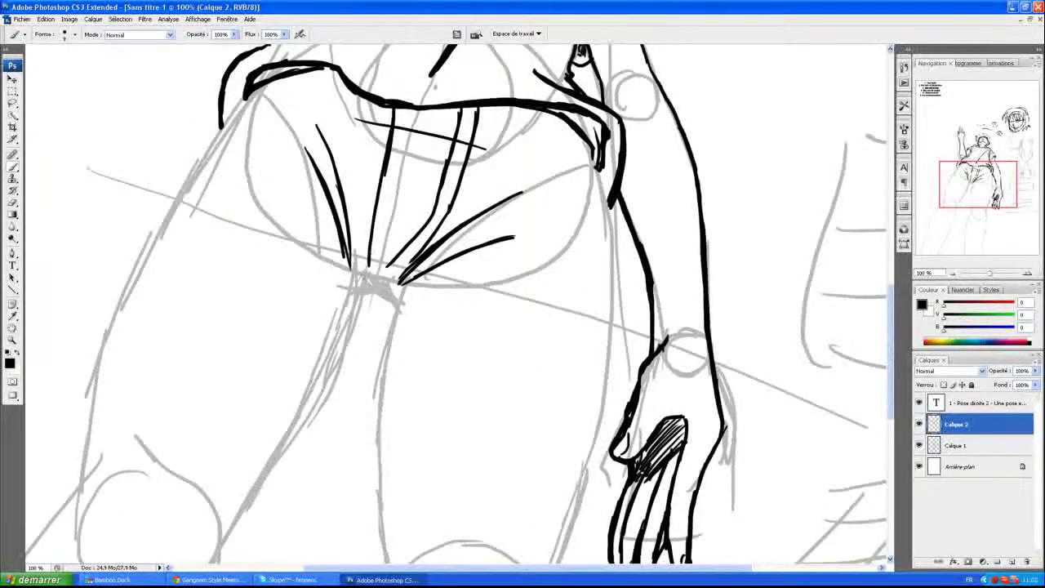
# Step: Ink the crotch crease and folds radiating left, right and down from it
pyautogui.moveTo(351, 271)
pyautogui.mouseDown()
pyautogui.moveTo(368, 284)
pyautogui.moveTo(390, 281)
pyautogui.mouseUp()
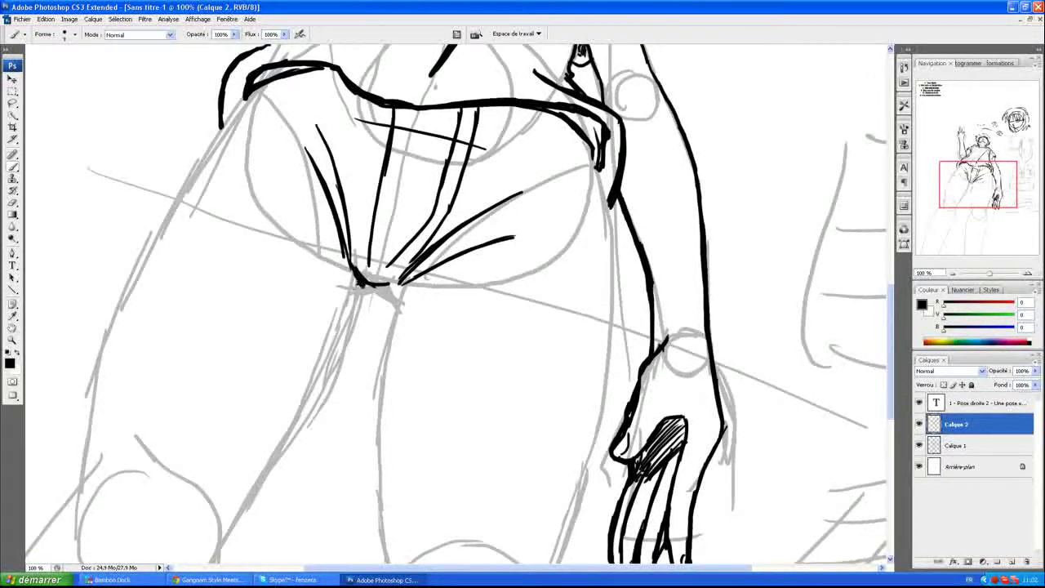
pyautogui.moveTo(360, 284); pyautogui.dragTo(206, 267)
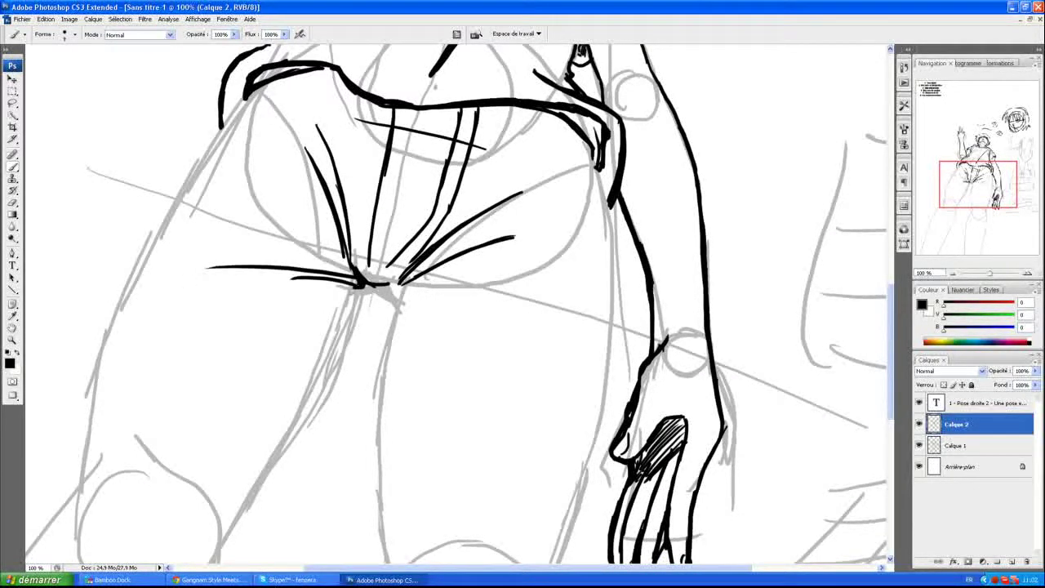
pyautogui.moveTo(356, 284); pyautogui.dragTo(261, 321)
pyautogui.moveTo(401, 290)
pyautogui.mouseDown()
pyautogui.moveTo(427, 294)
pyautogui.moveTo(495, 373)
pyautogui.mouseUp()
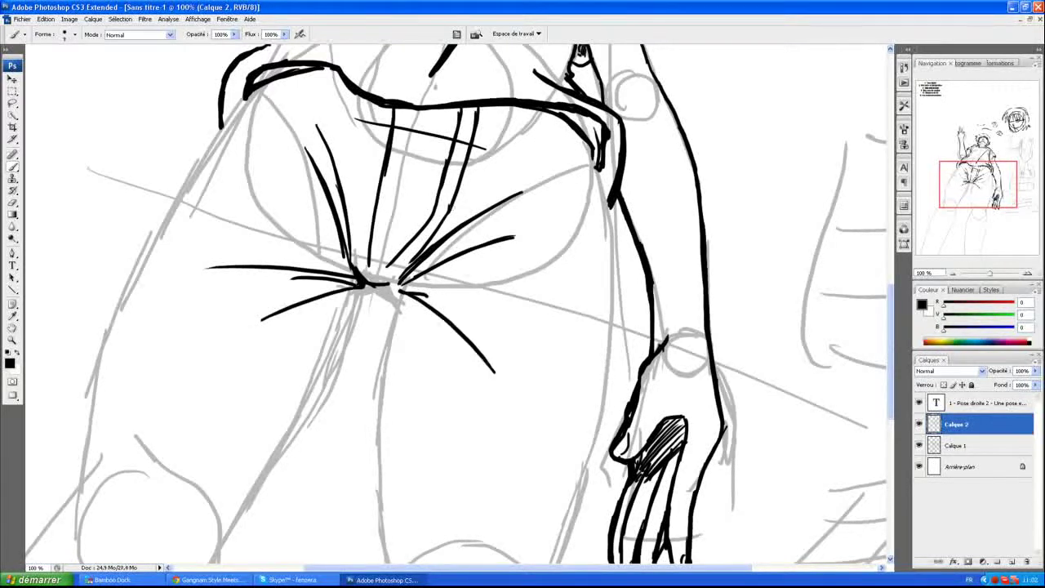
pyautogui.moveTo(988, 182); pyautogui.dragTo(977, 196)
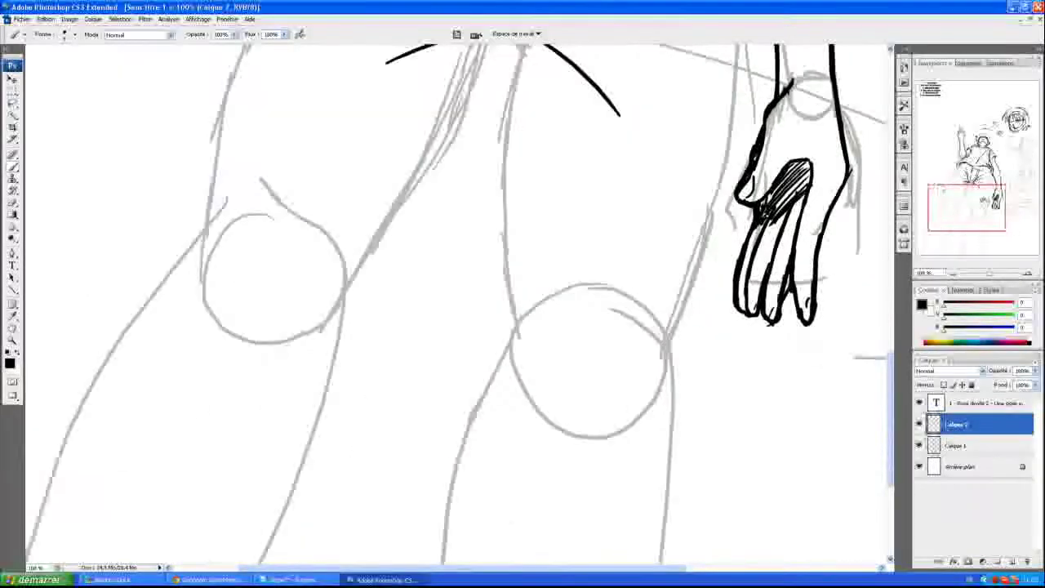
# Step: Ink the left leg's inner line; undo a stray knee crease with Ctrl+Z
pyautogui.moveTo(488, 155); pyautogui.dragTo(369, 395)
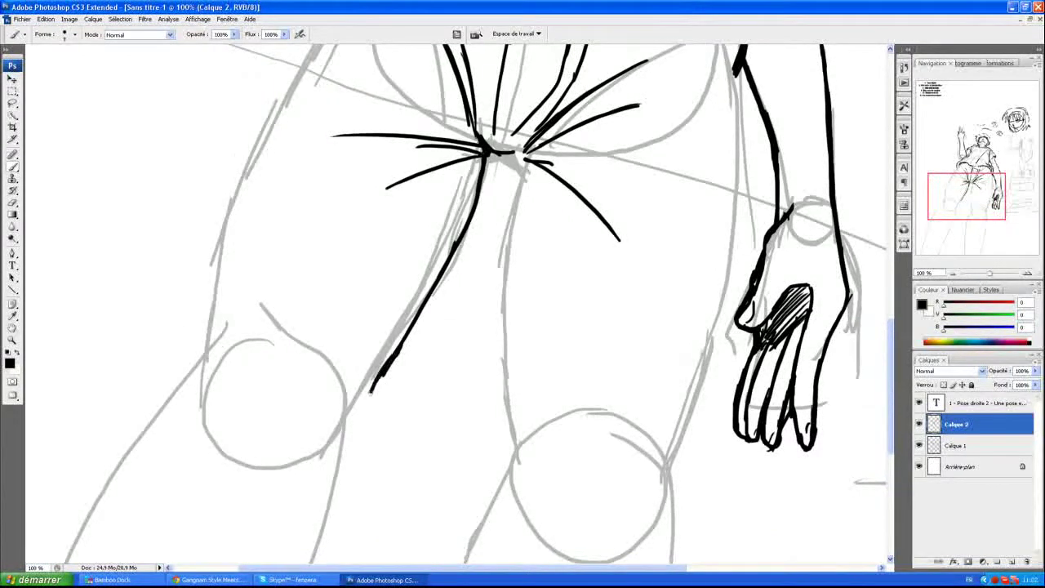
pyautogui.moveTo(978, 211); pyautogui.dragTo(970, 218)
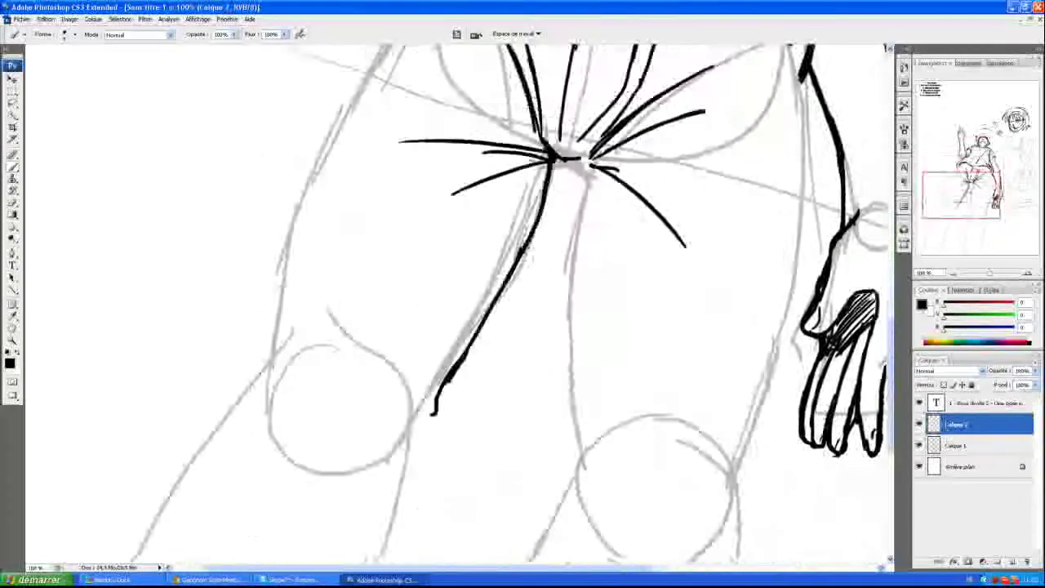
pyautogui.moveTo(325, 248); pyautogui.dragTo(285, 368)
pyautogui.press('s')
pyautogui.hotkey('ctrl', 'z')
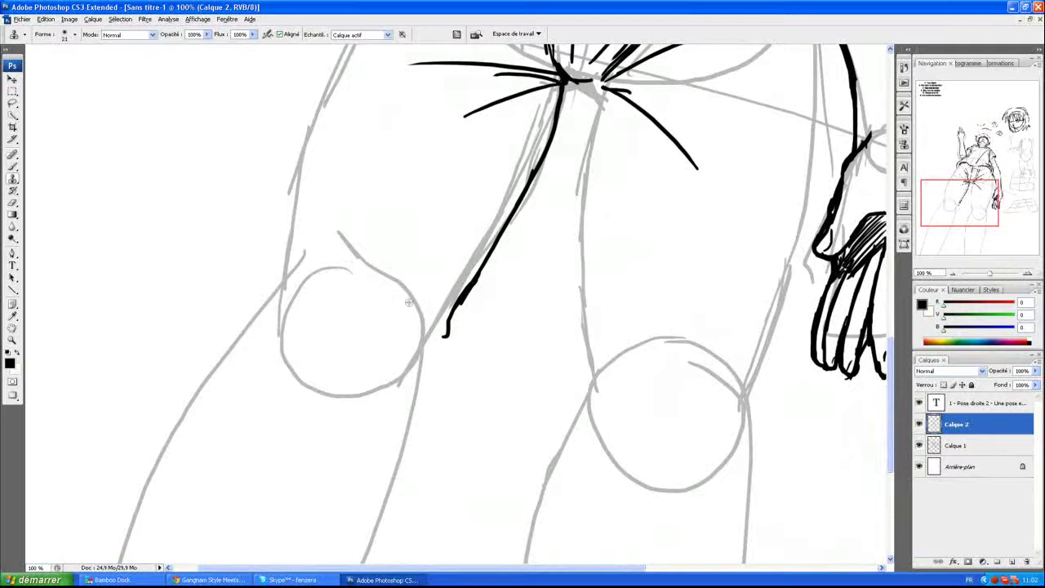
# Step: Dismiss the Clone Stamp source error, then ink creases and an arc across the left knee
pyautogui.click(424, 309)
pyautogui.click(522, 228)
pyautogui.click(434, 310)
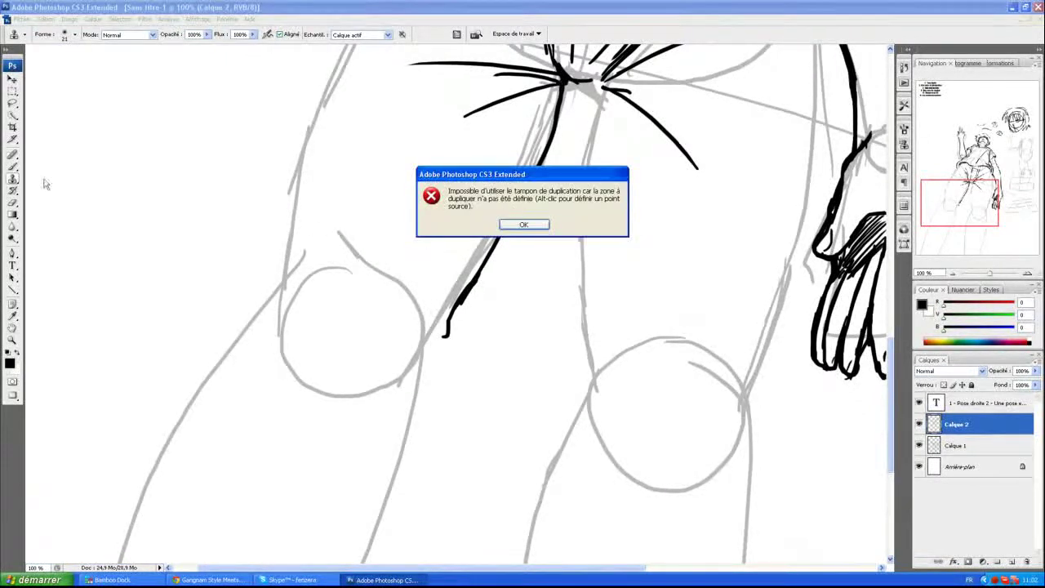
pyautogui.click(534, 223)
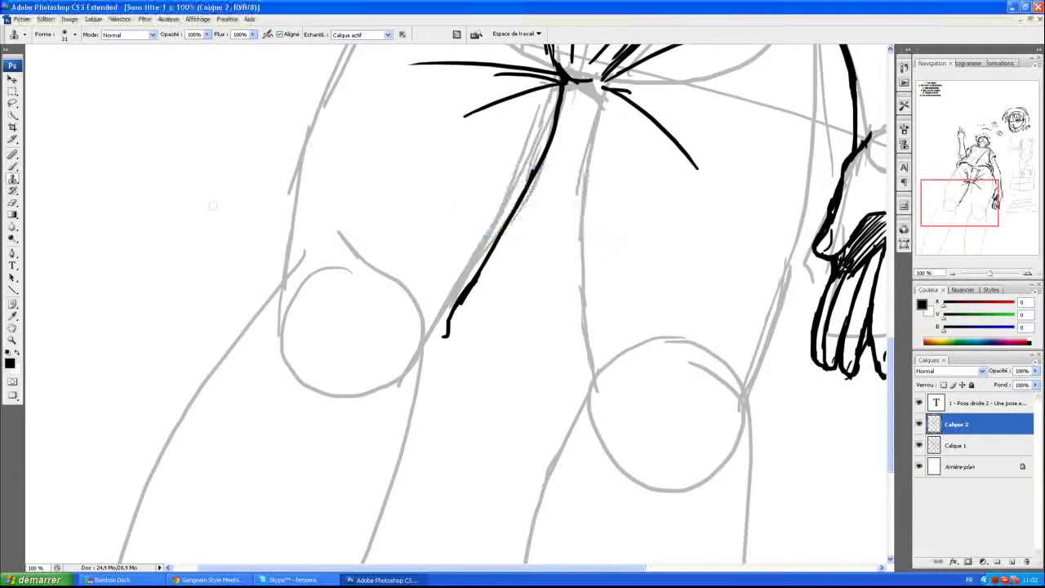
pyautogui.click(13, 167)
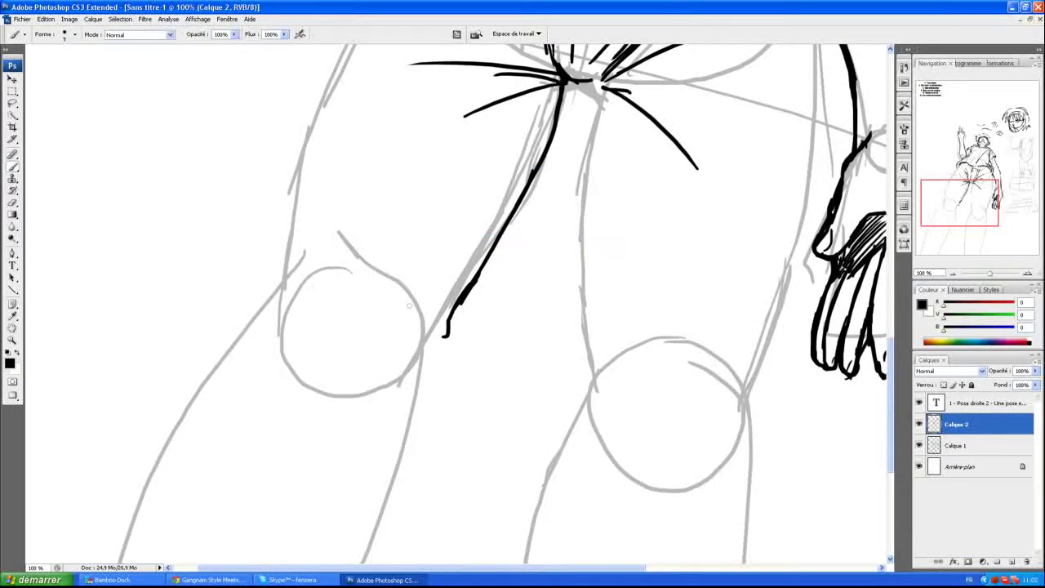
pyautogui.moveTo(406, 311); pyautogui.dragTo(321, 223)
pyautogui.moveTo(405, 308); pyautogui.dragTo(265, 320)
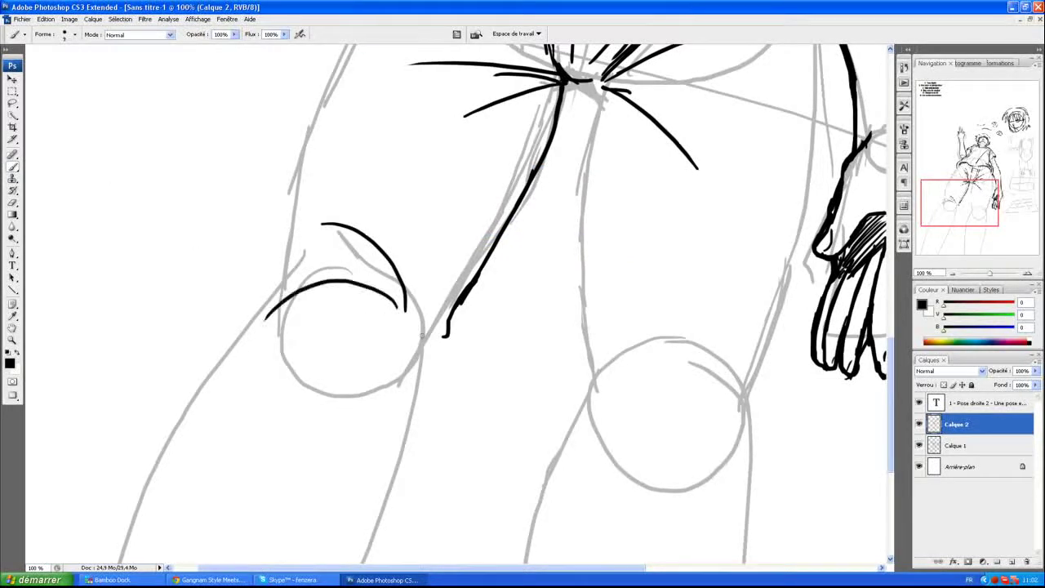
pyautogui.moveTo(431, 336); pyautogui.dragTo(298, 331)
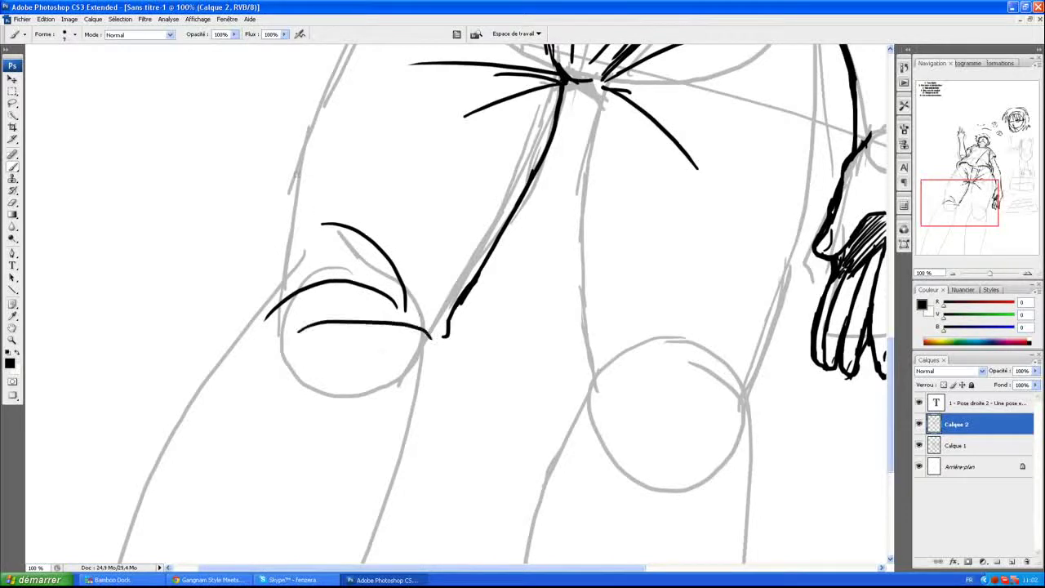
pyautogui.moveTo(286, 245); pyautogui.dragTo(297, 166)
# Step: Trace the bold outer contour of the left thigh down the leg
pyautogui.moveTo(457, 163); pyautogui.dragTo(506, 441)
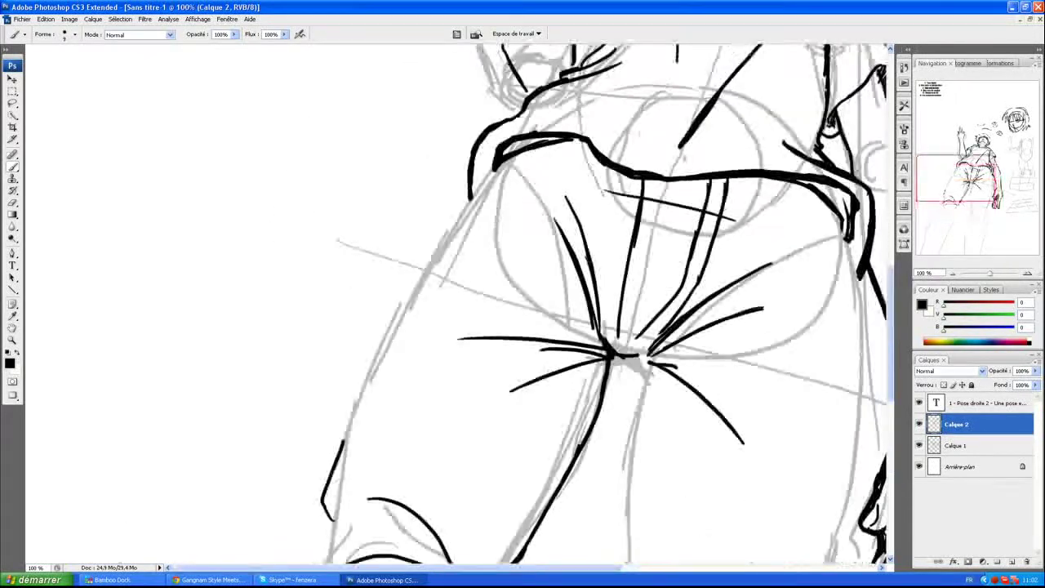
pyautogui.moveTo(489, 172); pyautogui.dragTo(400, 306)
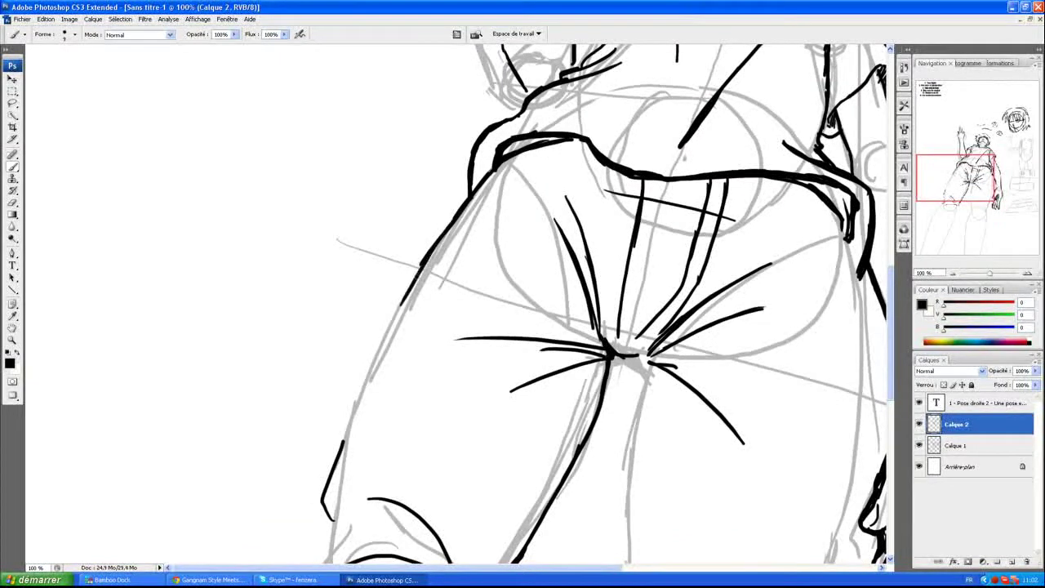
pyautogui.moveTo(434, 251); pyautogui.dragTo(364, 372)
pyautogui.moveTo(404, 297); pyautogui.dragTo(332, 455)
pyautogui.moveTo(365, 362); pyautogui.dragTo(328, 476)
pyautogui.moveTo(343, 433); pyautogui.dragTo(338, 446)
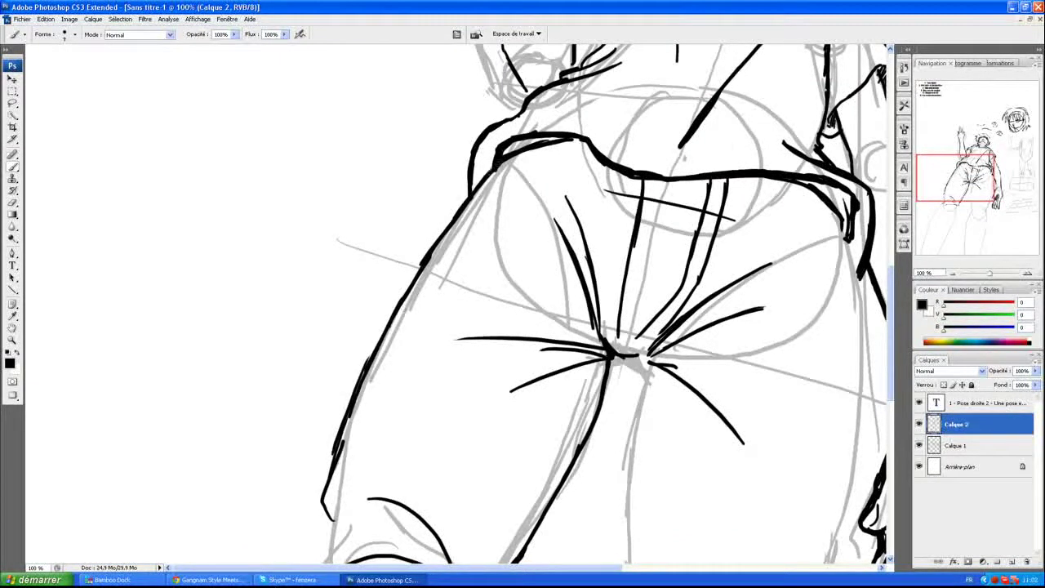
pyautogui.click(93, 19)
pyautogui.click(93, 19)
# Step: Switch to a 19 px brush and thicken the upper left body and thigh contours
pyautogui.click(74, 34)
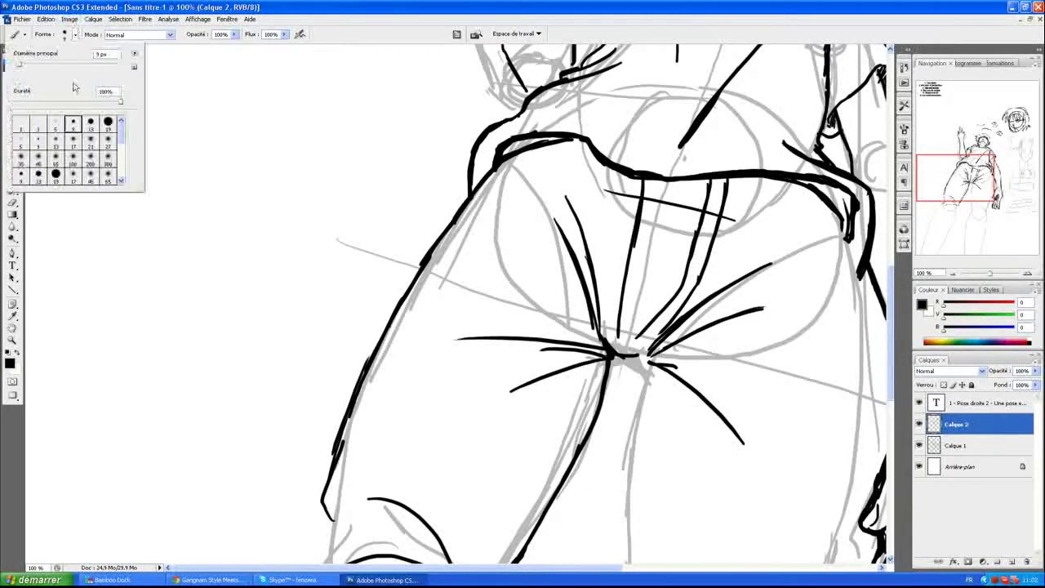
pyautogui.click(108, 122)
pyautogui.click(169, 80)
pyautogui.moveTo(488, 166); pyautogui.dragTo(397, 307)
pyautogui.moveTo(470, 192); pyautogui.dragTo(347, 393)
pyautogui.moveTo(384, 347); pyautogui.dragTo(328, 476)
pyautogui.moveTo(348, 422); pyautogui.dragTo(328, 518)
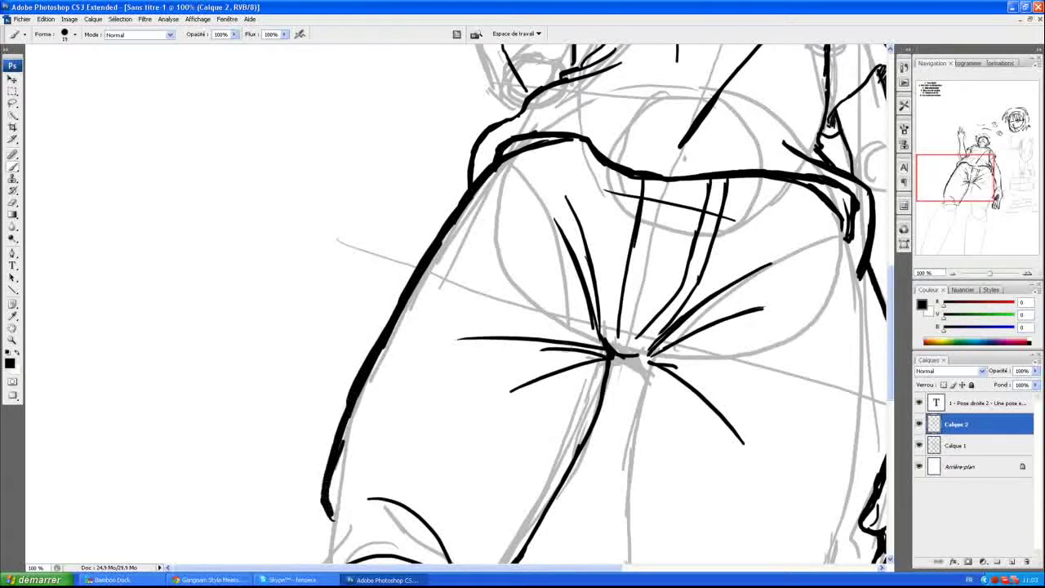
# Step: Ink the central diagonal trouser contour, thickening its lower part
pyautogui.moveTo(494, 407); pyautogui.dragTo(616, 352)
pyautogui.moveTo(972, 173); pyautogui.dragTo(976, 188)
pyautogui.moveTo(591, 195); pyautogui.dragTo(464, 433)
pyautogui.moveTo(478, 396); pyautogui.dragTo(454, 449)
pyautogui.moveTo(512, 358); pyautogui.dragTo(498, 379)
pyautogui.moveTo(926, 180); pyautogui.dragTo(929, 194)
pyautogui.moveTo(472, 290)
pyautogui.mouseDown()
pyautogui.moveTo(325, 279)
pyautogui.moveTo(425, 250)
pyautogui.moveTo(435, 260)
pyautogui.mouseUp()
# Step: Ink the curved folds above the left knee and the jagged trouser edge there
pyautogui.moveTo(364, 181); pyautogui.dragTo(438, 261)
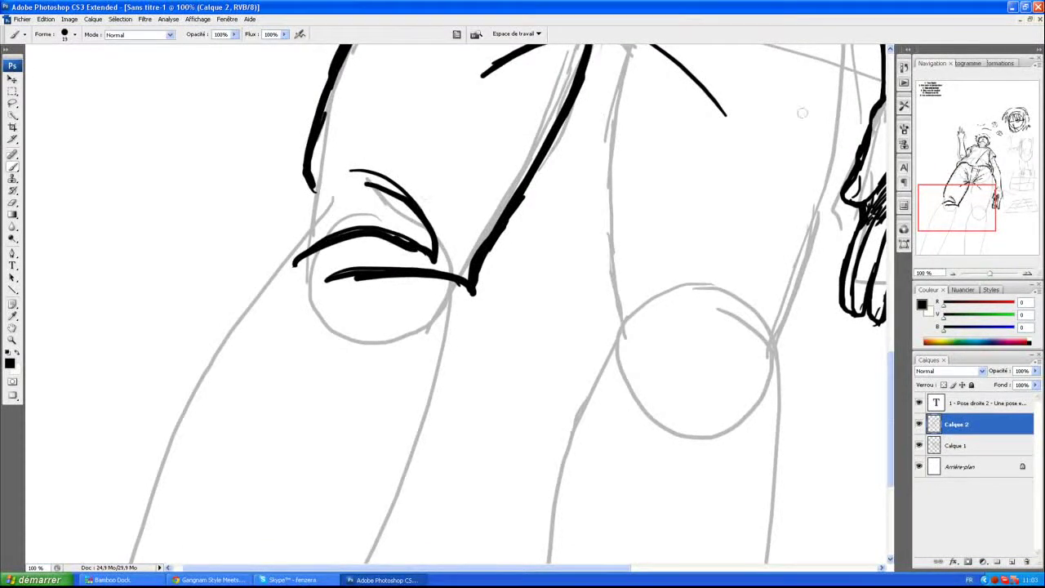
pyautogui.moveTo(976, 216)
pyautogui.mouseDown()
pyautogui.moveTo(987, 189)
pyautogui.moveTo(975, 218)
pyautogui.mouseUp()
pyautogui.moveTo(330, 189); pyautogui.dragTo(283, 253)
pyautogui.moveTo(1027, 187); pyautogui.dragTo(970, 191)
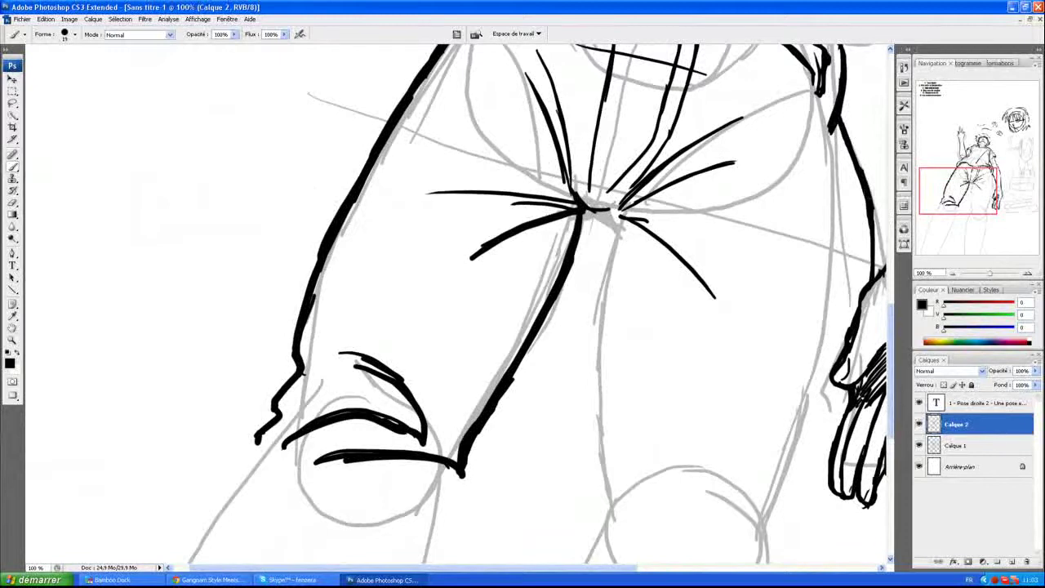
# Step: Mark where the folds converge at the crotch, then ink the inner leg line and right-knee folds
pyautogui.moveTo(580, 219)
pyautogui.mouseDown()
pyautogui.moveTo(590, 212)
pyautogui.moveTo(608, 229)
pyautogui.mouseUp()
pyautogui.moveTo(608, 214); pyautogui.dragTo(604, 273)
pyautogui.moveTo(609, 225)
pyautogui.mouseDown()
pyautogui.moveTo(587, 392)
pyautogui.moveTo(589, 492)
pyautogui.moveTo(547, 310)
pyautogui.moveTo(712, 290)
pyautogui.moveTo(734, 298)
pyautogui.mouseUp()
pyautogui.moveTo(575, 313); pyautogui.dragTo(686, 314)
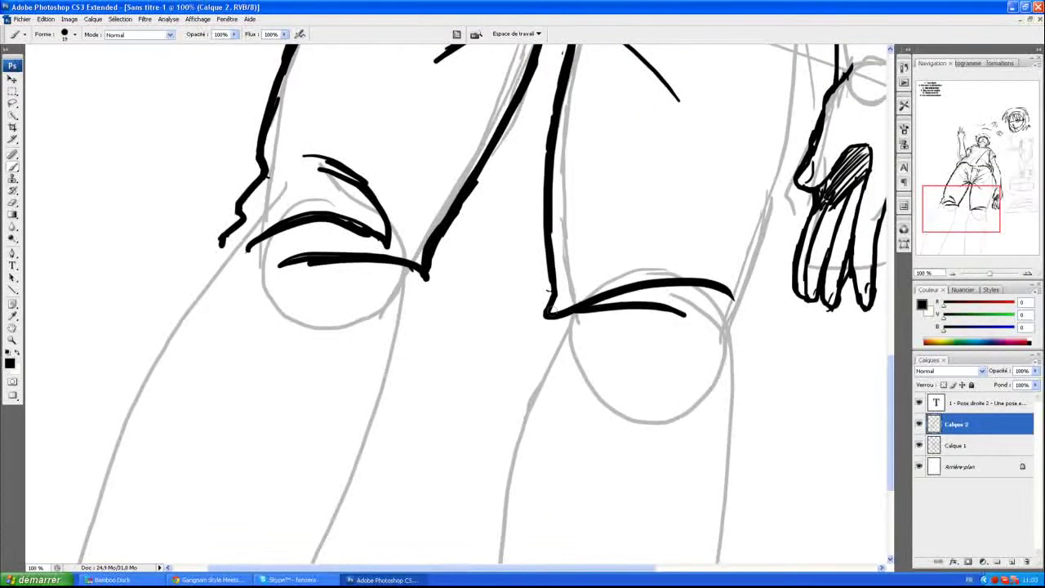
pyautogui.moveTo(555, 315); pyautogui.dragTo(532, 354)
pyautogui.moveTo(590, 272); pyautogui.dragTo(726, 272)
pyautogui.moveTo(727, 272); pyautogui.dragTo(666, 218)
pyautogui.moveTo(962, 188)
pyautogui.mouseDown()
pyautogui.moveTo(955, 167)
pyautogui.moveTo(968, 206)
pyautogui.mouseUp()
# Step: Ink two leg edges down from the shorts and fill the gap between them black
pyautogui.moveTo(495, 114)
pyautogui.mouseDown()
pyautogui.moveTo(476, 151)
pyautogui.moveTo(463, 555)
pyautogui.mouseUp()
pyautogui.moveTo(439, 275); pyautogui.dragTo(405, 563)
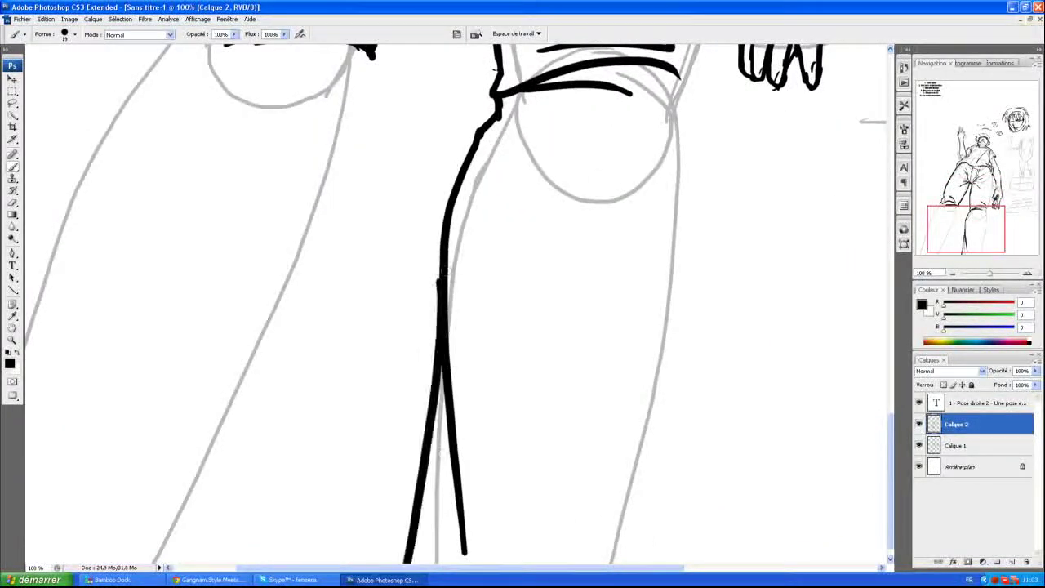
pyautogui.moveTo(441, 381); pyautogui.dragTo(447, 515)
pyautogui.moveTo(437, 407); pyautogui.dragTo(451, 503)
pyautogui.moveTo(436, 361); pyautogui.dragTo(452, 521)
pyautogui.moveTo(446, 443)
pyautogui.mouseDown()
pyautogui.moveTo(461, 538)
pyautogui.moveTo(428, 490)
pyautogui.moveTo(411, 563)
pyautogui.mouseUp()
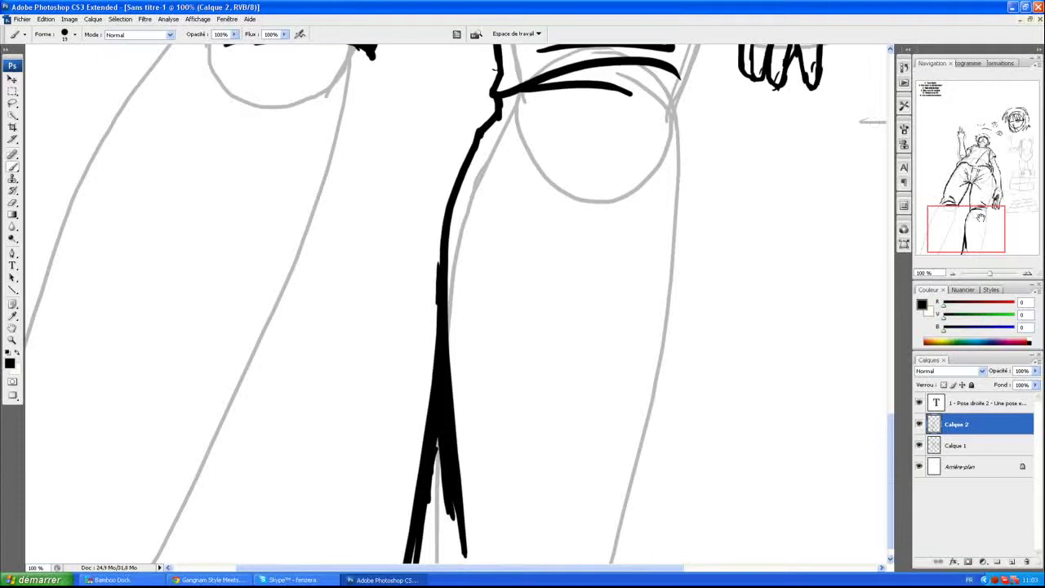
pyautogui.moveTo(490, 122); pyautogui.dragTo(403, 514)
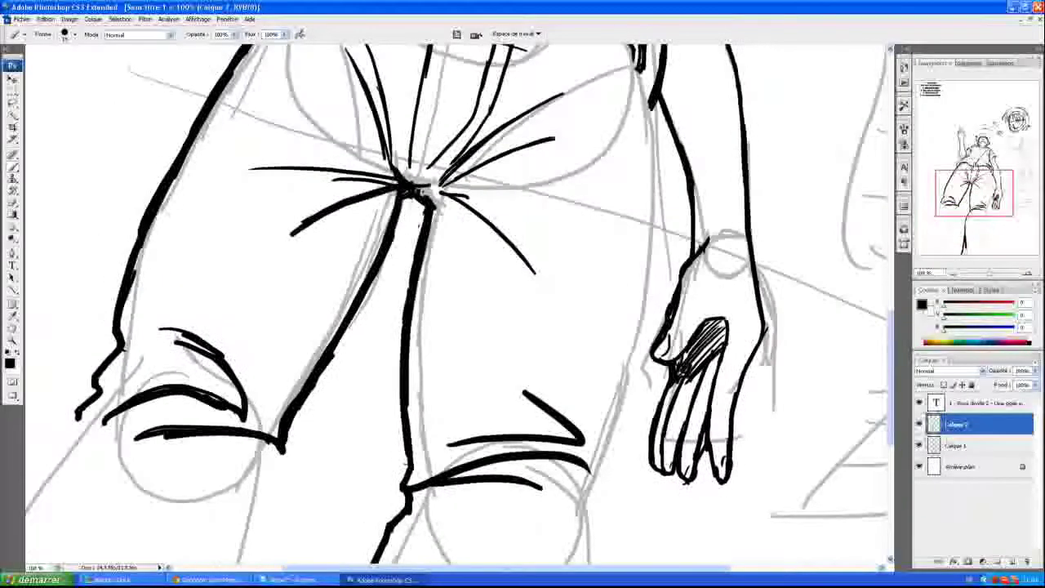
# Step: Ink the outline down the figure's right side
pyautogui.moveTo(530, 245); pyautogui.dragTo(507, 363)
pyautogui.moveTo(611, 173)
pyautogui.mouseDown()
pyautogui.moveTo(627, 282)
pyautogui.moveTo(619, 384)
pyautogui.mouseUp()
pyautogui.moveTo(628, 329); pyautogui.dragTo(608, 489)
pyautogui.moveTo(616, 425); pyautogui.dragTo(588, 549)
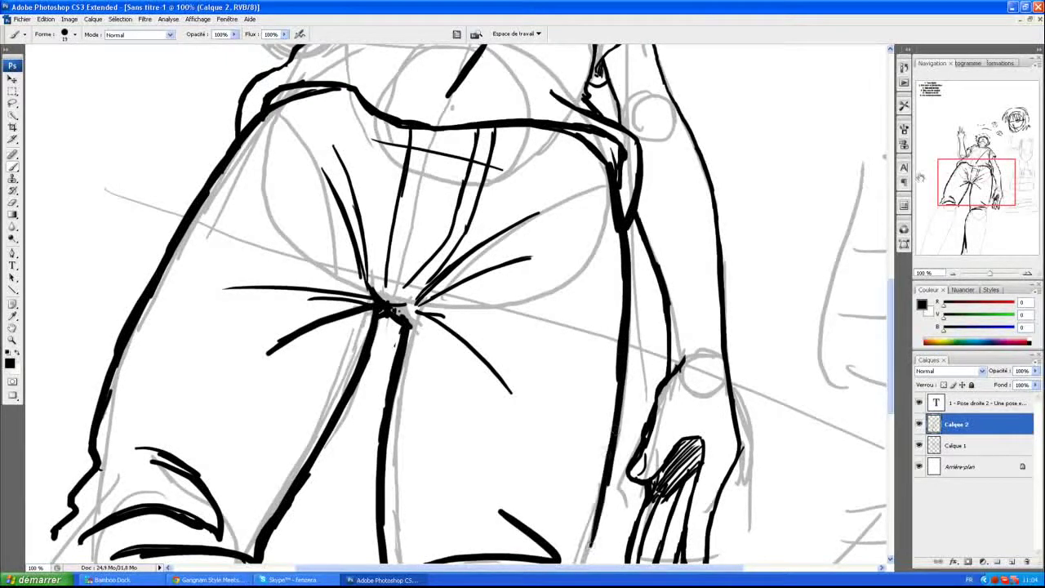
# Step: Ink the right lower leg's inner and outer contours past the knee to the bottom
pyautogui.moveTo(490, 490); pyautogui.dragTo(478, 253)
pyautogui.moveTo(572, 255)
pyautogui.mouseDown()
pyautogui.moveTo(544, 352)
pyautogui.moveTo(562, 380)
pyautogui.moveTo(538, 123)
pyautogui.mouseUp()
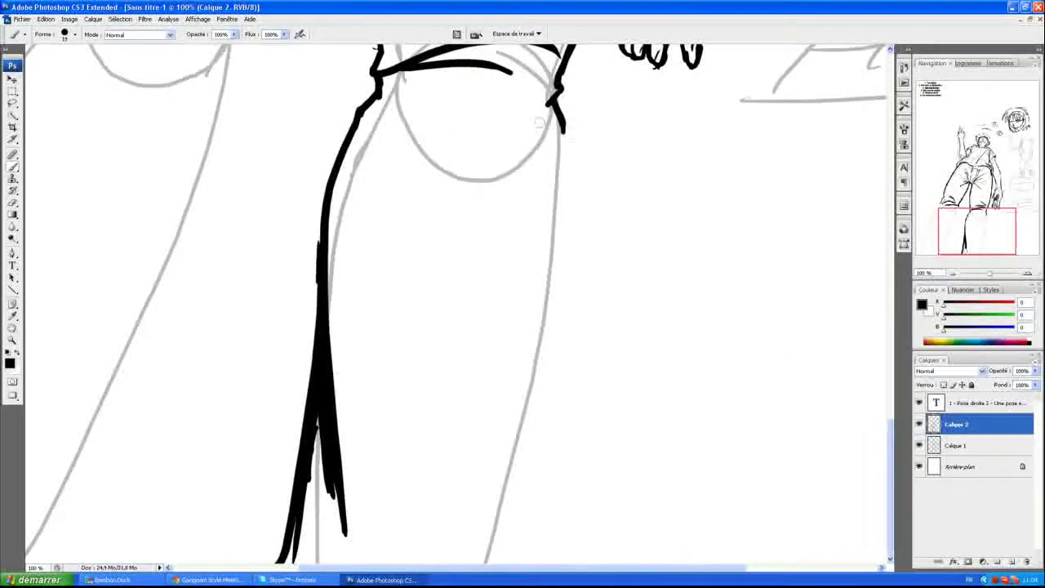
pyautogui.moveTo(553, 88); pyautogui.dragTo(463, 290)
pyautogui.moveTo(563, 147); pyautogui.dragTo(488, 561)
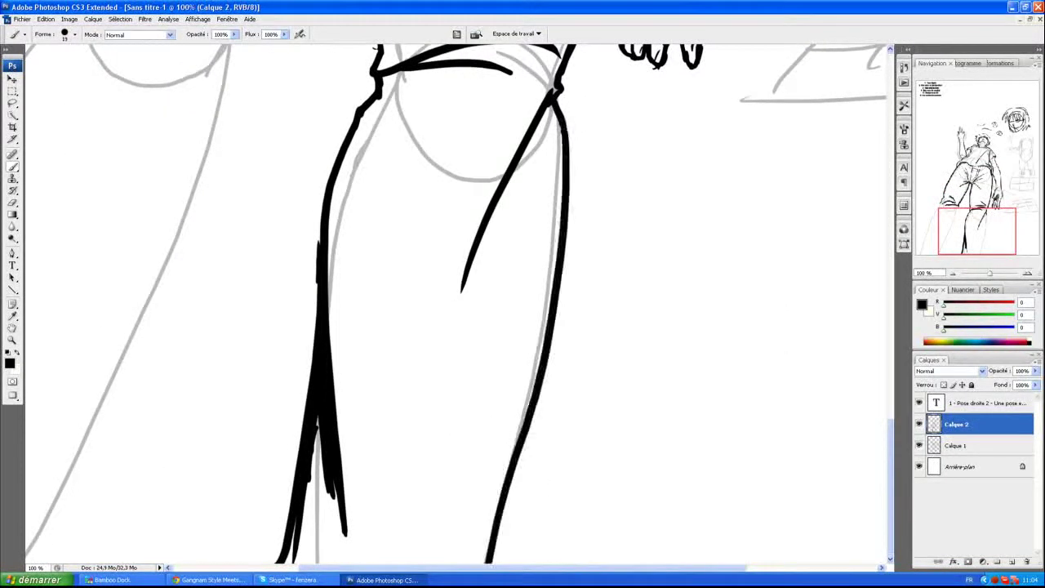
# Step: Ink and thicken the left lower leg's contours and outer edge, joining them at the top
pyautogui.moveTo(327, 245); pyautogui.dragTo(564, 347)
pyautogui.moveTo(490, 135); pyautogui.dragTo(316, 563)
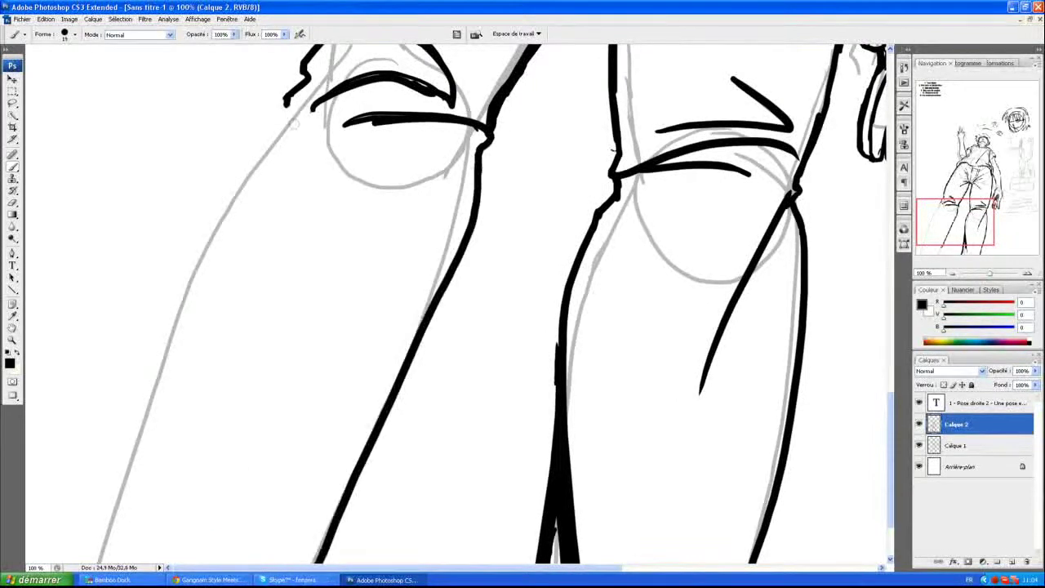
pyautogui.moveTo(286, 102); pyautogui.dragTo(202, 564)
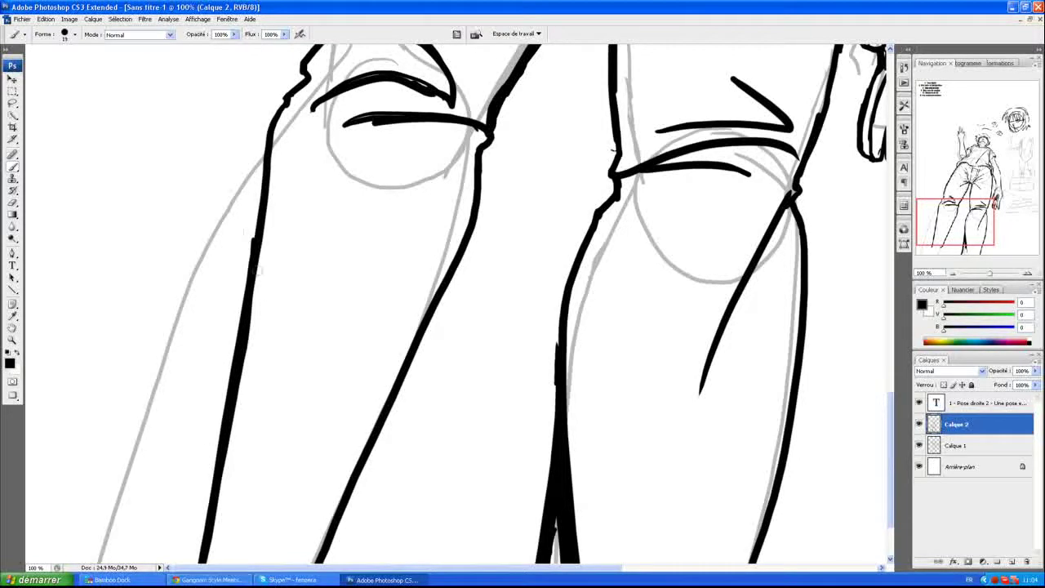
pyautogui.moveTo(232, 398); pyautogui.dragTo(208, 564)
pyautogui.moveTo(228, 449); pyautogui.dragTo(247, 276)
pyautogui.moveTo(208, 563)
pyautogui.mouseDown()
pyautogui.moveTo(231, 441)
pyautogui.moveTo(224, 412)
pyautogui.mouseUp()
pyautogui.moveTo(255, 219); pyautogui.dragTo(187, 563)
pyautogui.moveTo(269, 116)
pyautogui.mouseDown()
pyautogui.moveTo(147, 399)
pyautogui.moveTo(114, 576)
pyautogui.mouseUp()
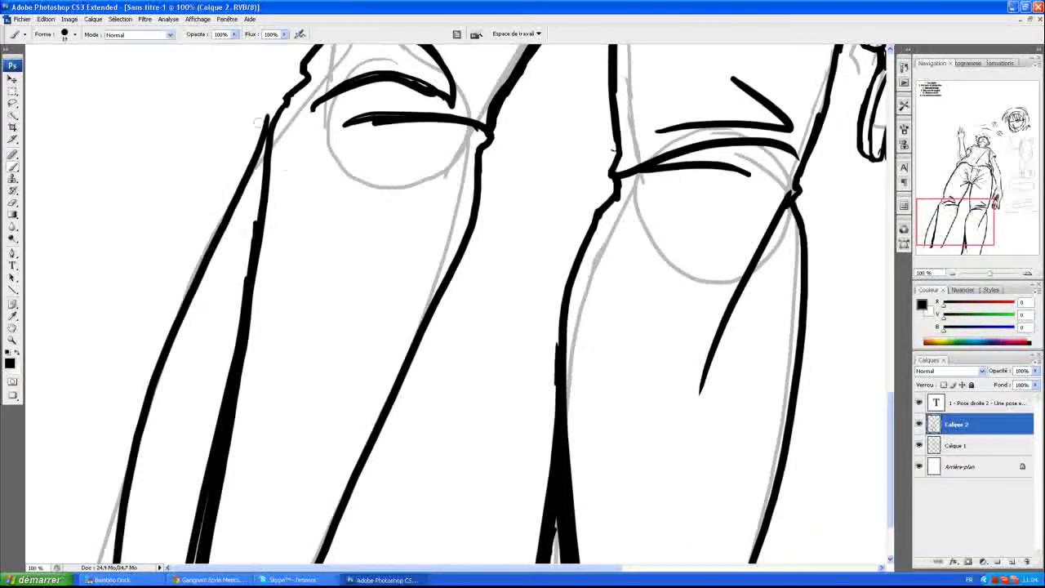
pyautogui.moveTo(268, 123); pyautogui.dragTo(286, 95)
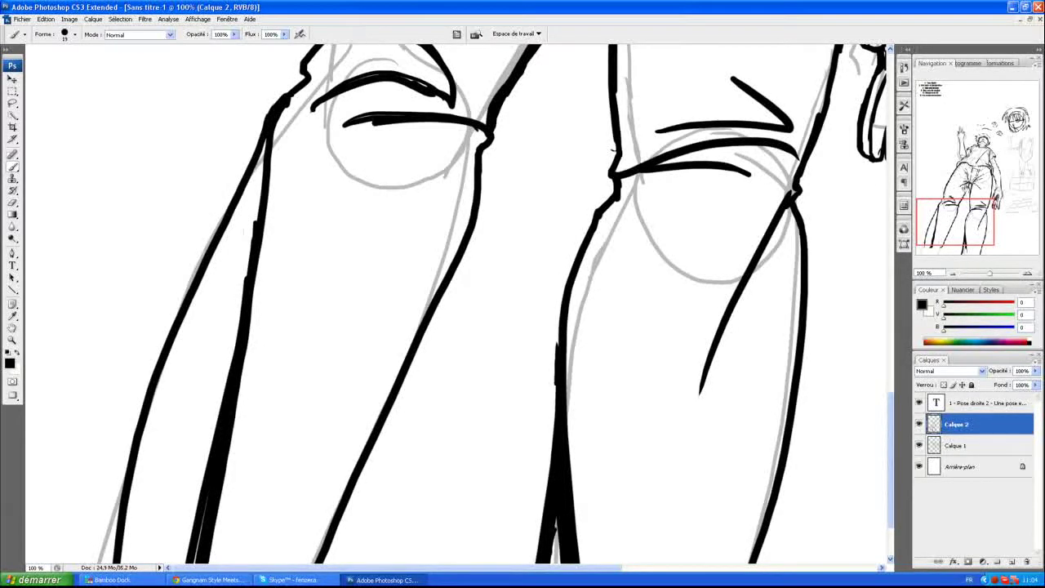
# Step: Look over the torso and add a fold stroke below the crotch
pyautogui.moveTo(490, 245)
pyautogui.mouseDown()
pyautogui.moveTo(449, 310)
pyautogui.moveTo(408, 563)
pyautogui.mouseUp()
pyautogui.moveTo(490, 122)
pyautogui.mouseDown()
pyautogui.moveTo(482, 367)
pyautogui.moveTo(474, 245)
pyautogui.mouseUp()
pyautogui.moveTo(490, 490)
pyautogui.mouseDown()
pyautogui.moveTo(492, 356)
pyautogui.moveTo(555, 223)
pyautogui.mouseUp()
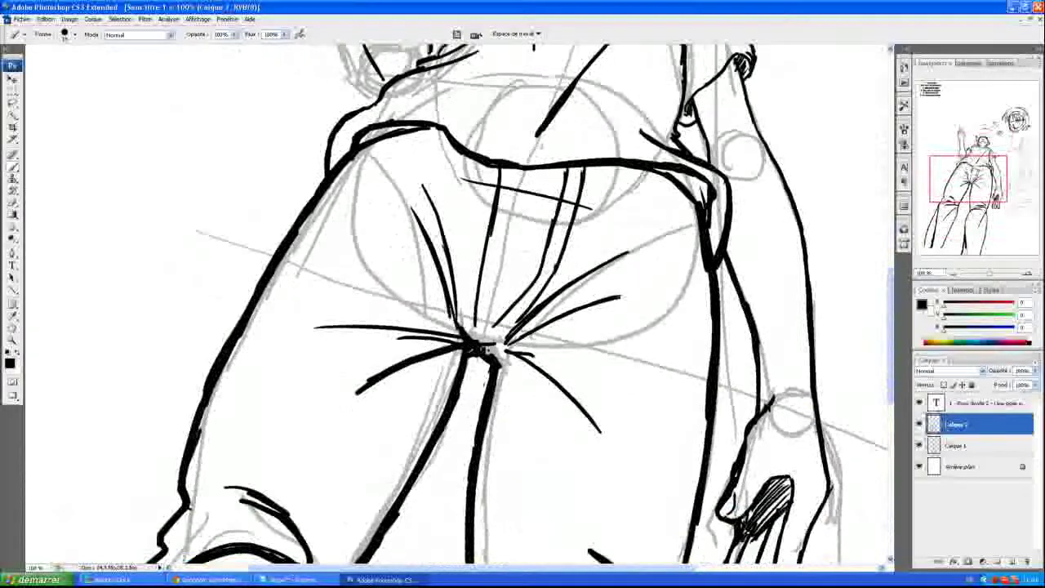
pyautogui.moveTo(501, 356); pyautogui.dragTo(532, 423)
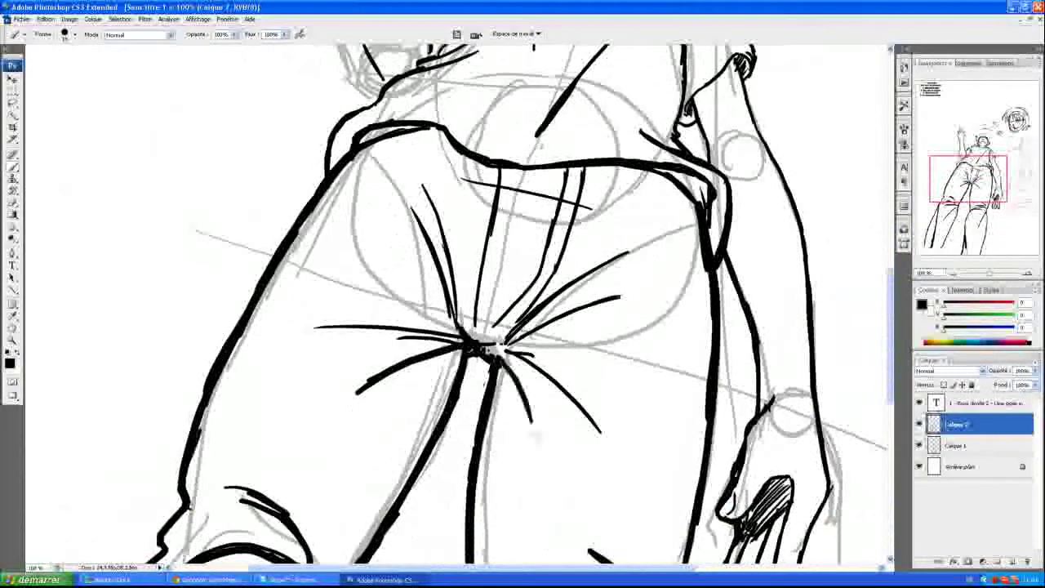
pyautogui.moveTo(968, 176)
pyautogui.mouseDown()
pyautogui.moveTo(973, 148)
pyautogui.moveTo(982, 175)
pyautogui.mouseUp()
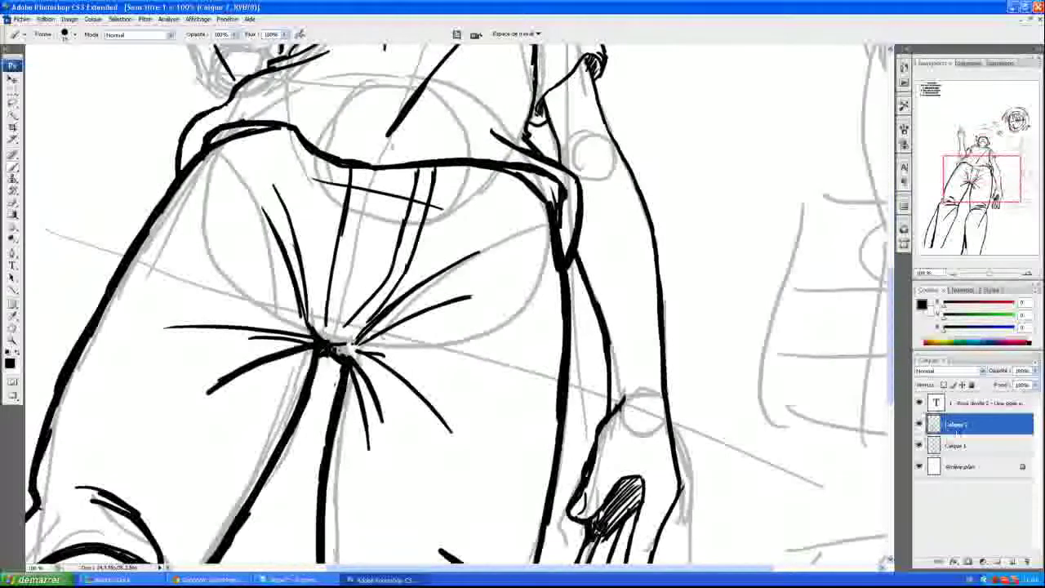
# Step: Hide the Calque 1 sketch layer and zoom out to 33.3% to view the clean line art
pyautogui.click(918, 445)
pyautogui.click(13, 342)
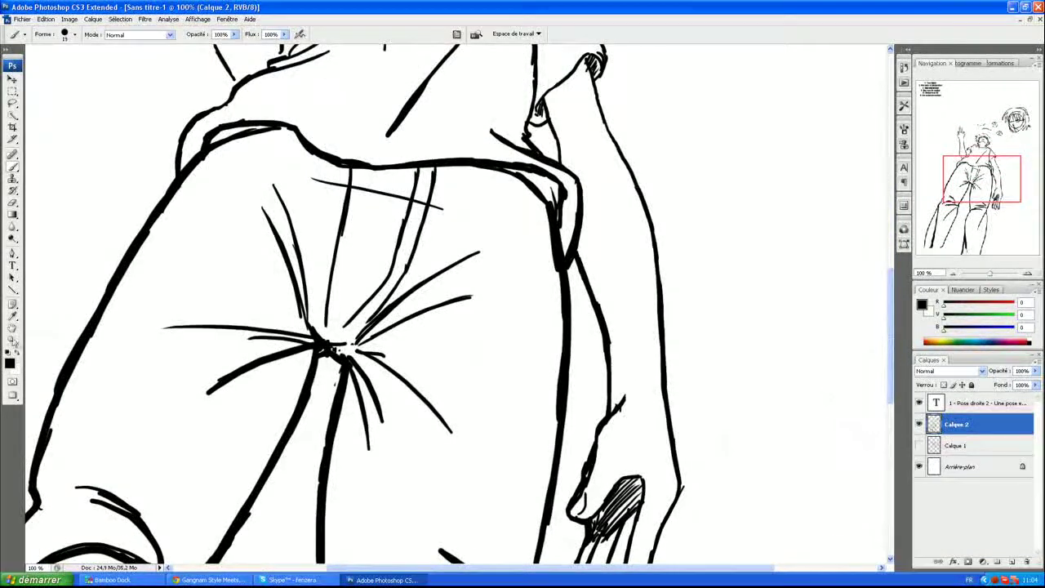
pyautogui.keyDown('alt'); pyautogui.click(464, 378); pyautogui.keyUp('alt')
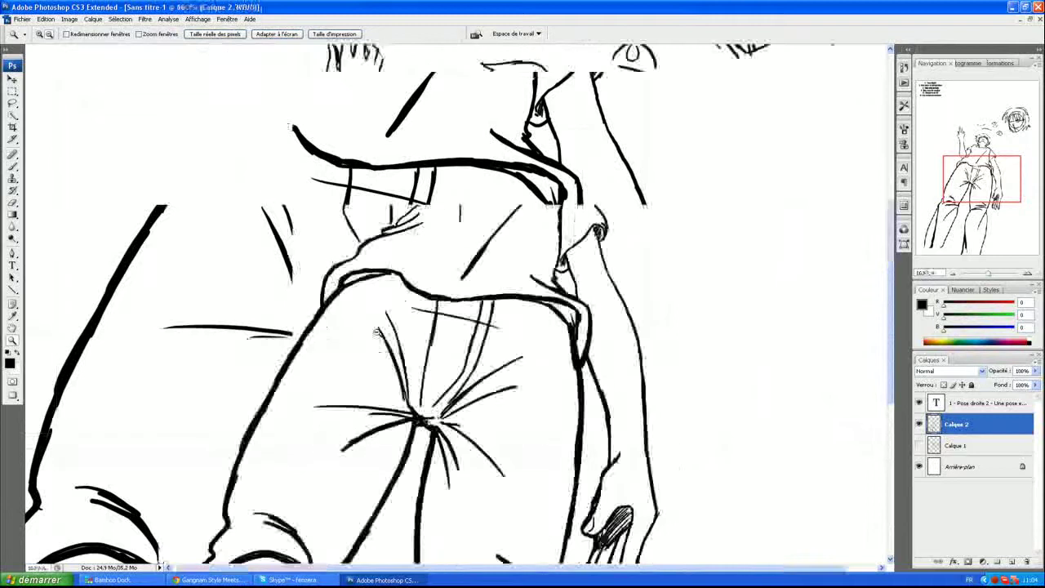
pyautogui.keyDown('alt'); pyautogui.click(465, 378); pyautogui.keyUp('alt')
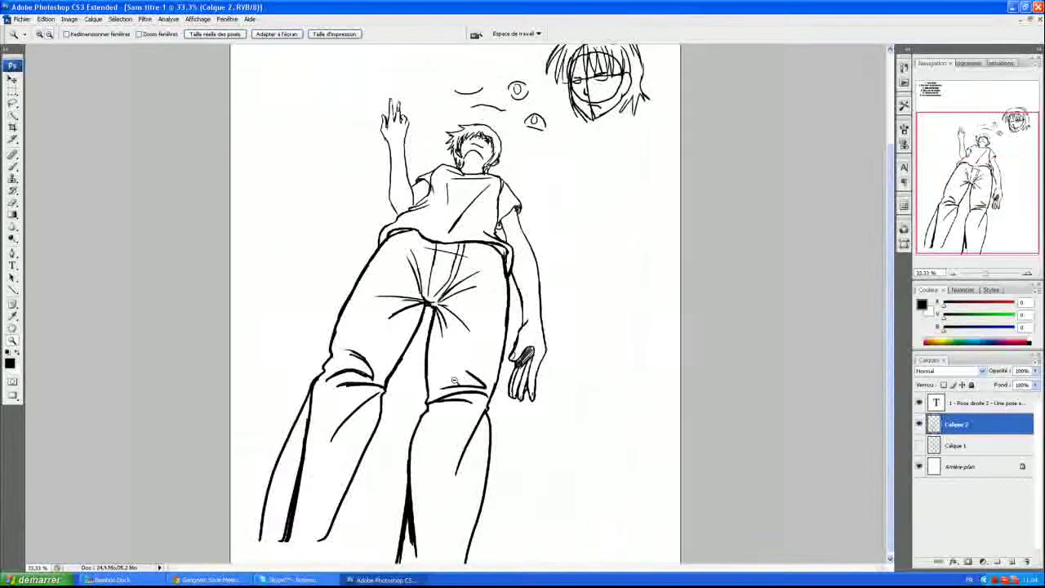
pyautogui.moveTo(989, 214); pyautogui.dragTo(993, 203)
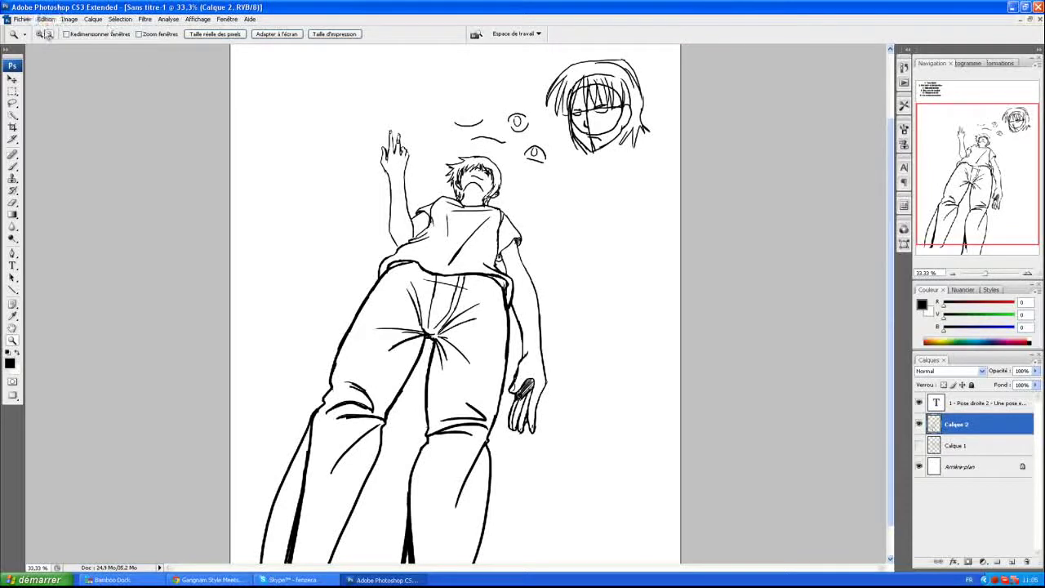
# Step: Zoom to 200% on the crotch and hatch it densely with black brush strokes
pyautogui.hotkey('ctrl', 't')
pyautogui.click(441, 356)
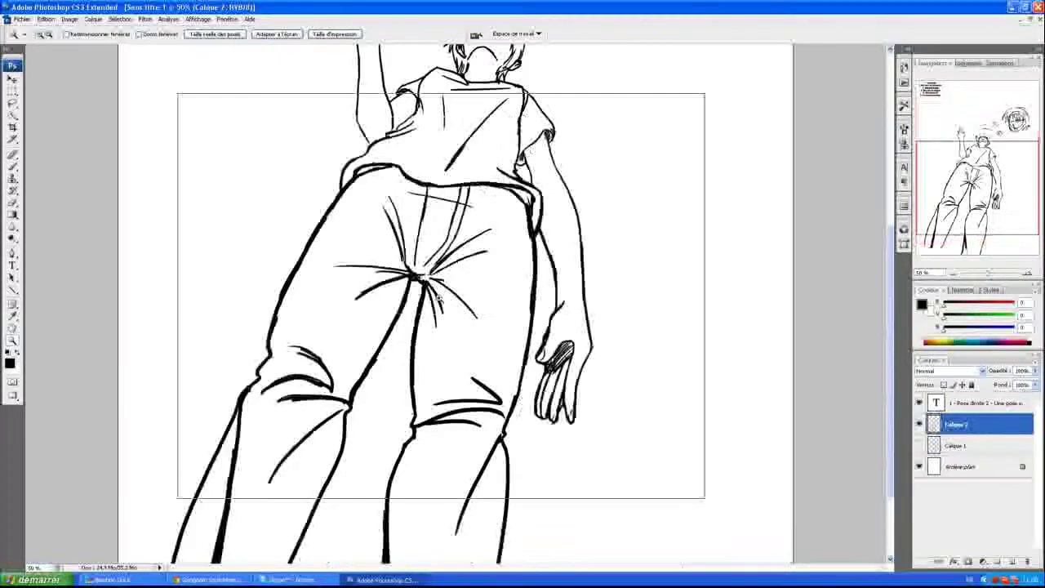
pyautogui.click(417, 326)
pyautogui.click(420, 245)
pyautogui.click(449, 322)
pyautogui.press('b')
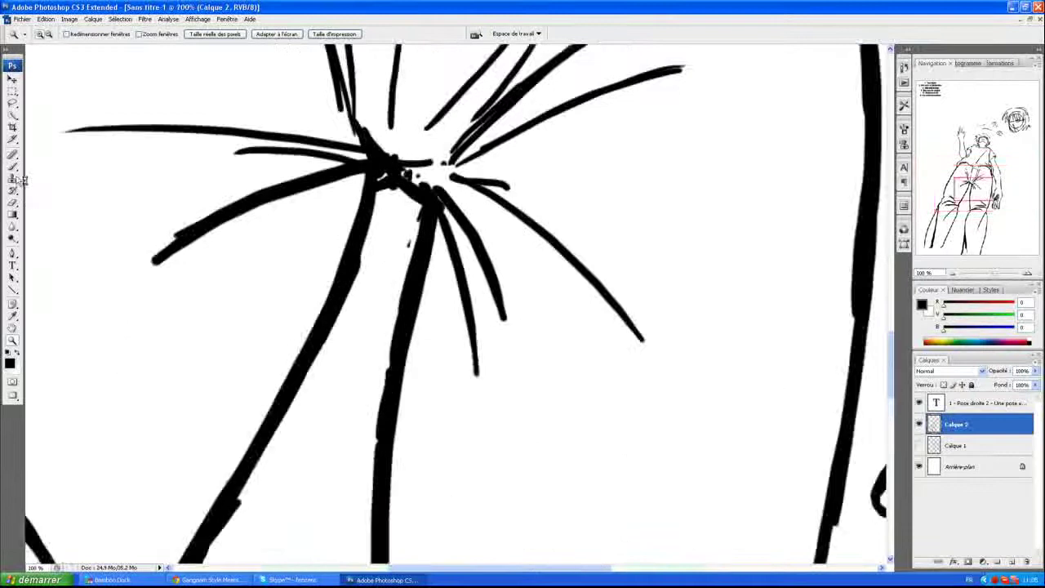
pyautogui.moveTo(373, 210); pyautogui.dragTo(425, 245)
pyautogui.moveTo(383, 175)
pyautogui.mouseDown()
pyautogui.moveTo(372, 204)
pyautogui.moveTo(421, 219)
pyautogui.moveTo(413, 235)
pyautogui.mouseUp()
pyautogui.moveTo(408, 192)
pyautogui.mouseDown()
pyautogui.moveTo(372, 230)
pyautogui.moveTo(409, 245)
pyautogui.mouseUp()
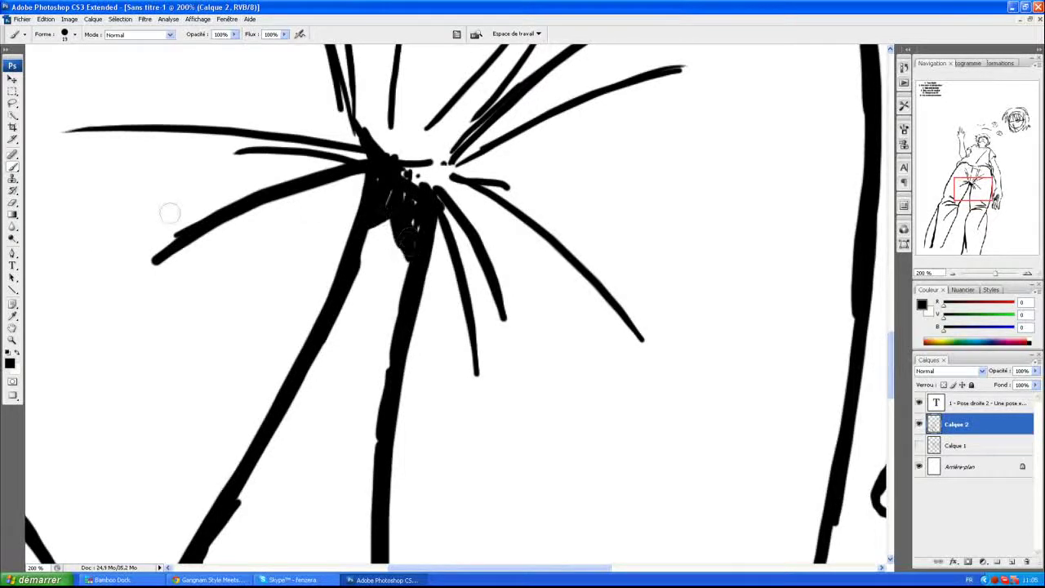
# Step: Zoom back out to 25% to see the whole inked page
pyautogui.click(12, 340)
pyautogui.click(48, 33)
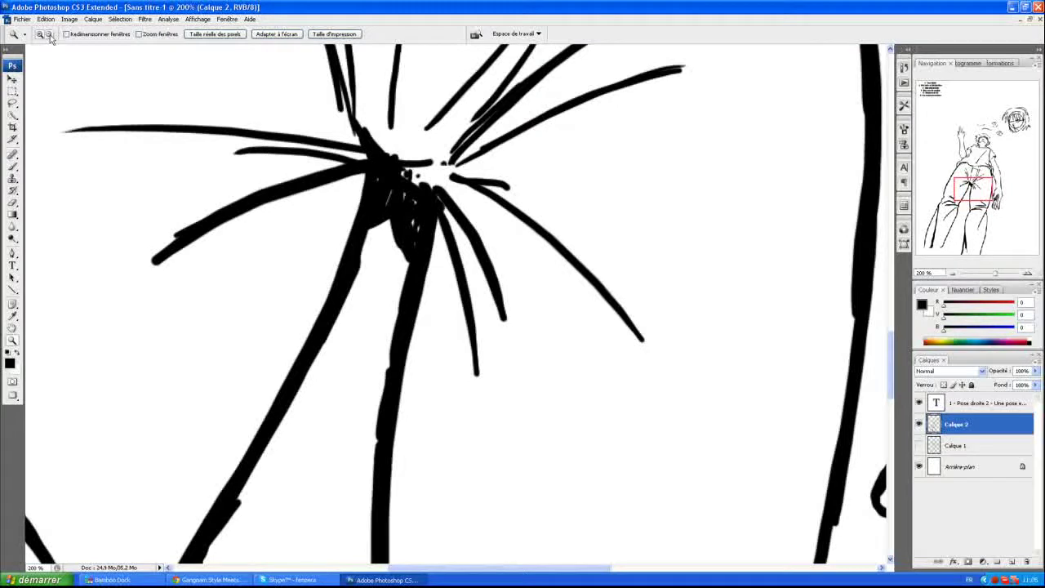
pyautogui.moveTo(204, 152); pyautogui.dragTo(621, 436)
pyautogui.click(579, 343)
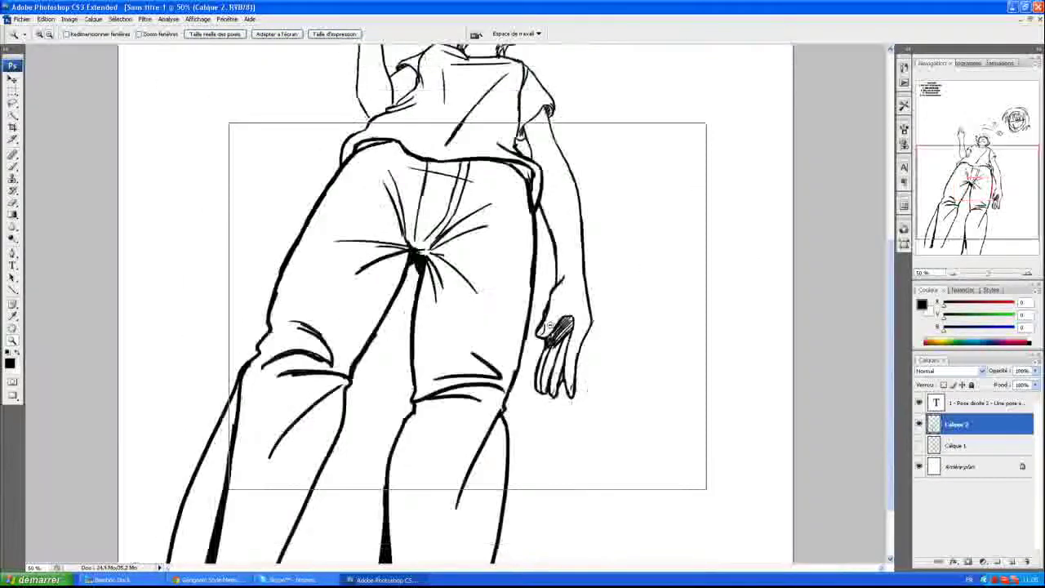
pyautogui.click(562, 275)
pyautogui.click(568, 275)
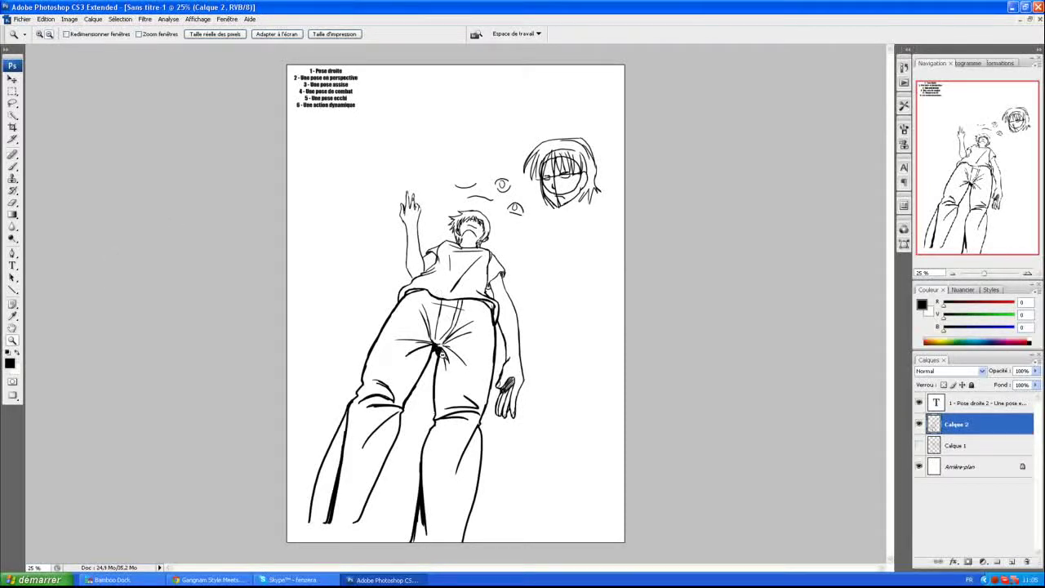
pyautogui.click(11, 168)
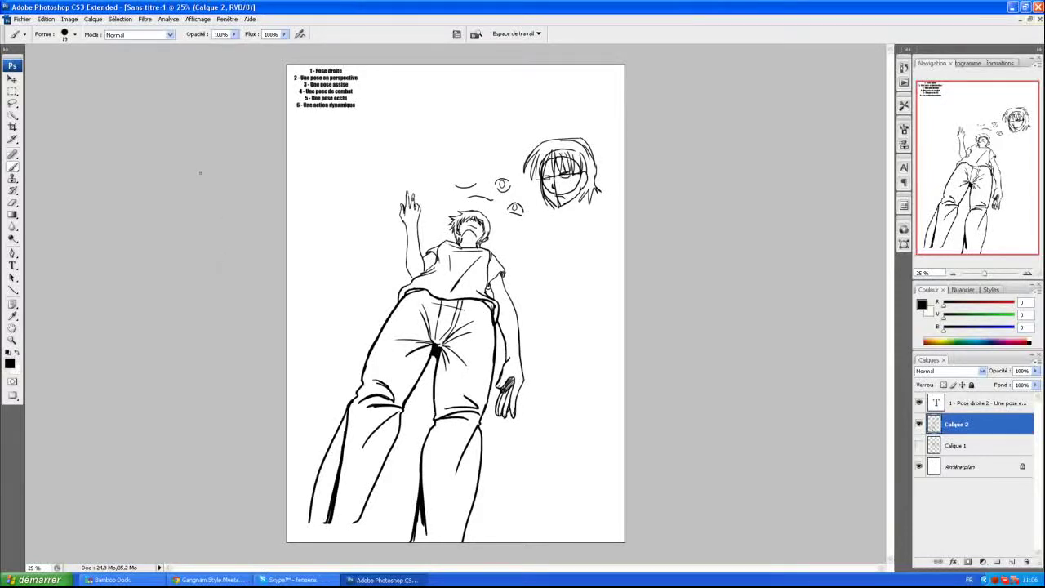
pyautogui.click(12, 339)
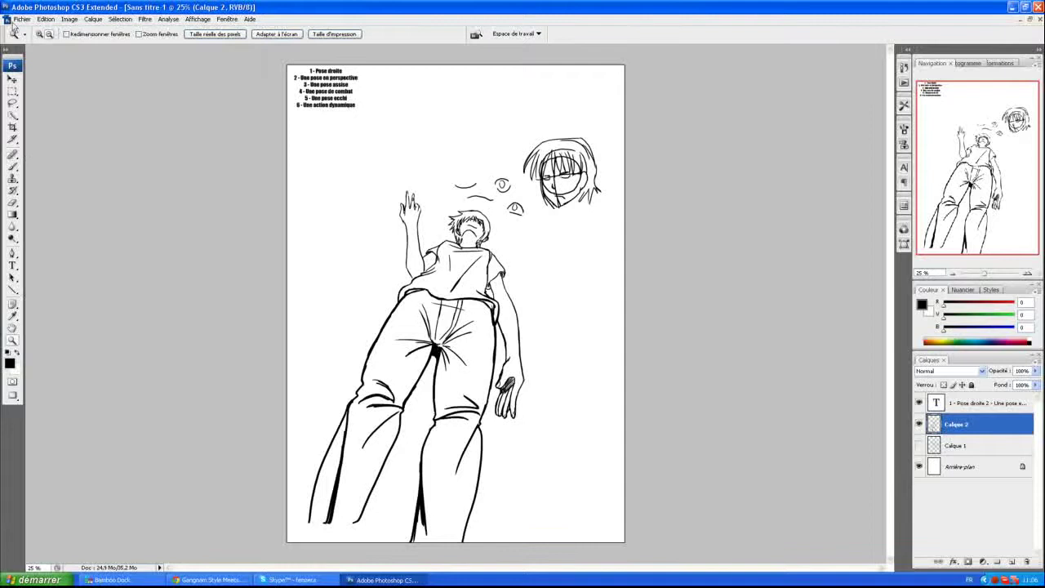
pyautogui.click(516, 312)
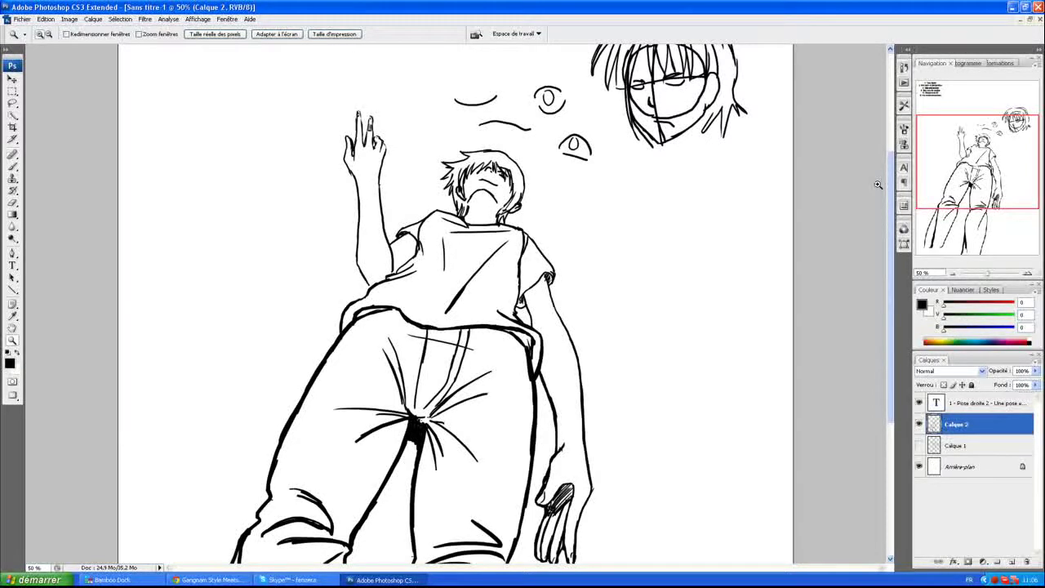
pyautogui.click(13, 166)
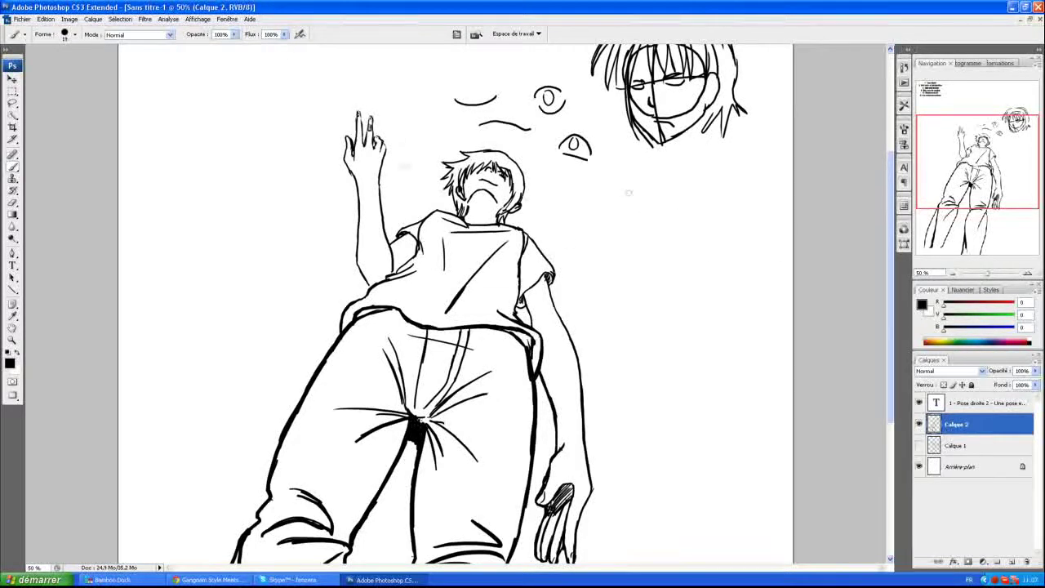
# Step: Draw curves near the right figure and a long stroke beside its torso
pyautogui.moveTo(686, 197); pyautogui.dragTo(663, 242)
pyautogui.moveTo(682, 202)
pyautogui.mouseDown()
pyautogui.moveTo(661, 255)
pyautogui.moveTo(707, 281)
pyautogui.mouseUp()
pyautogui.moveTo(658, 197)
pyautogui.mouseDown()
pyautogui.moveTo(625, 270)
pyautogui.moveTo(644, 286)
pyautogui.moveTo(713, 282)
pyautogui.moveTo(745, 258)
pyautogui.mouseUp()
pyautogui.moveTo(663, 291)
pyautogui.mouseDown()
pyautogui.moveTo(678, 318)
pyautogui.moveTo(649, 400)
pyautogui.mouseUp()
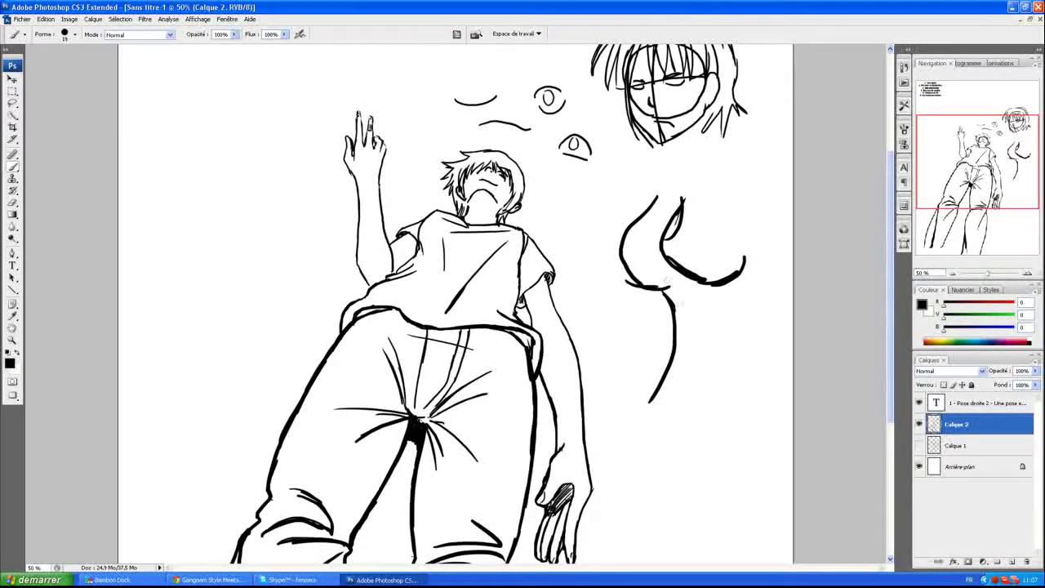
pyautogui.moveTo(656, 183); pyautogui.dragTo(613, 243)
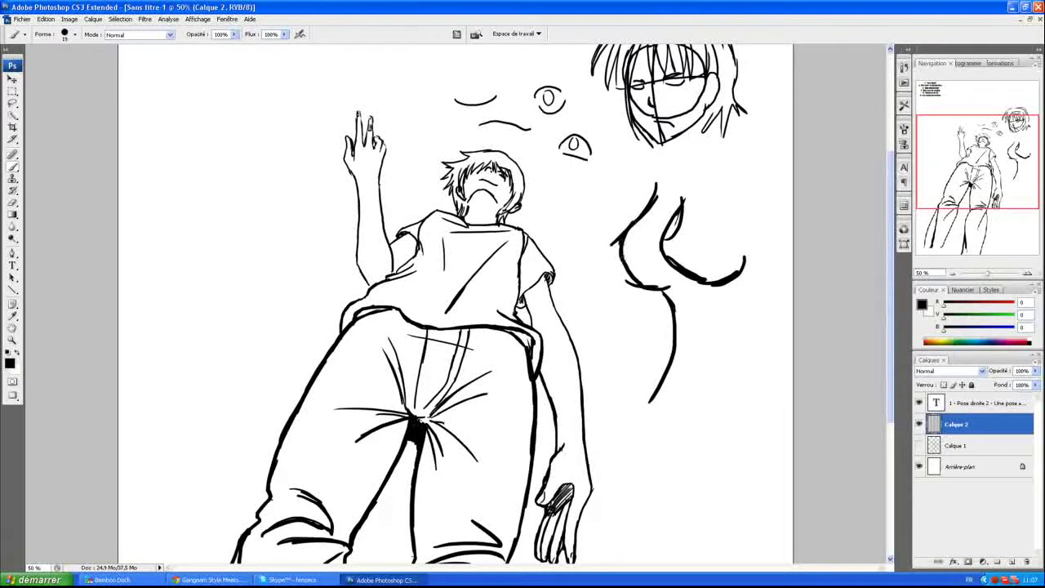
pyautogui.moveTo(627, 283); pyautogui.dragTo(652, 426)
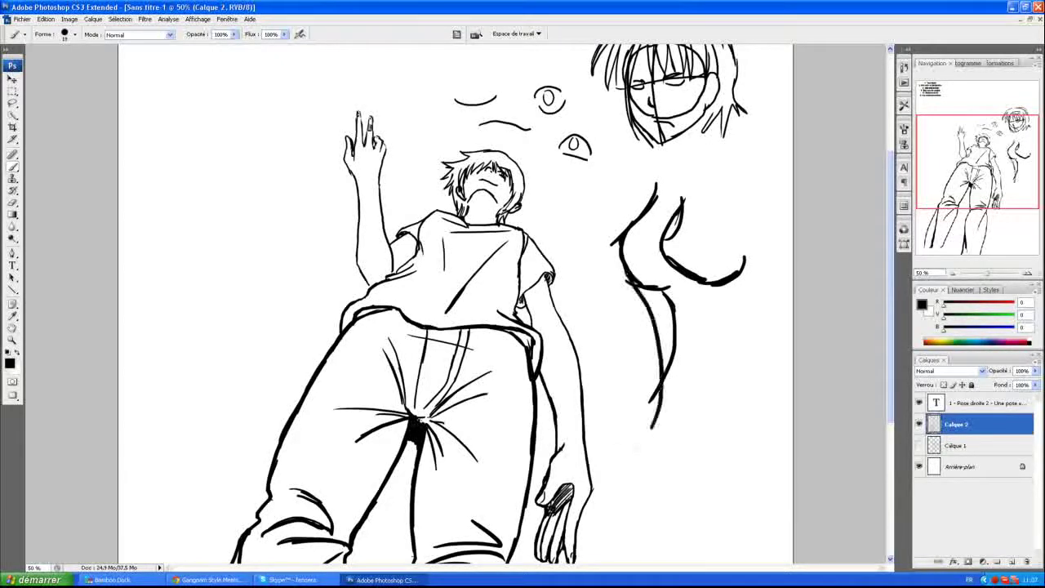
# Step: Erase parts of the long torso stroke and redraw the torso contour with an inner line
pyautogui.click(12, 202)
pyautogui.moveTo(678, 288)
pyautogui.mouseDown()
pyautogui.moveTo(637, 282)
pyautogui.moveTo(649, 285)
pyautogui.mouseUp()
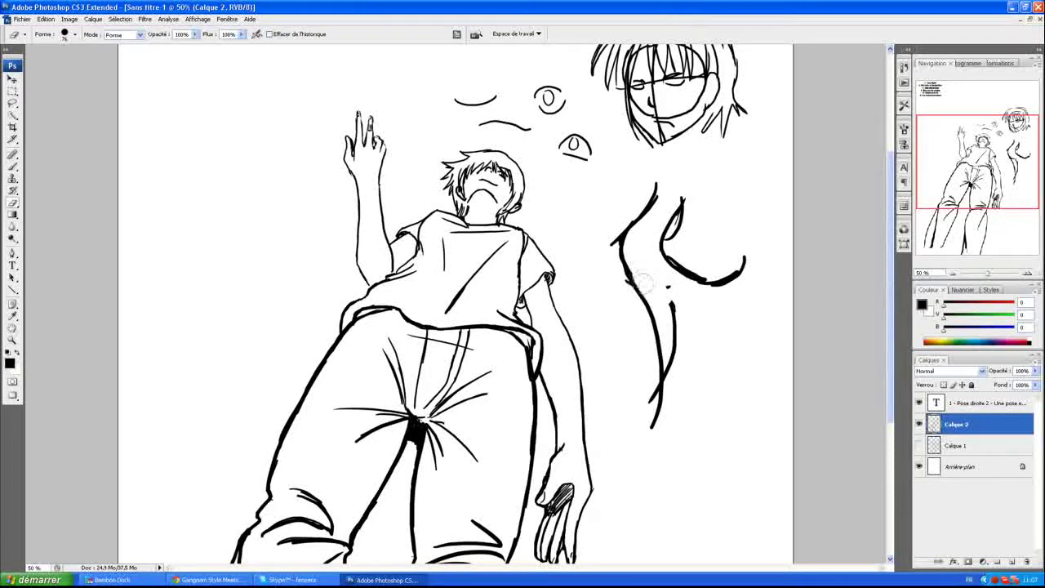
pyautogui.moveTo(666, 366); pyautogui.dragTo(658, 399)
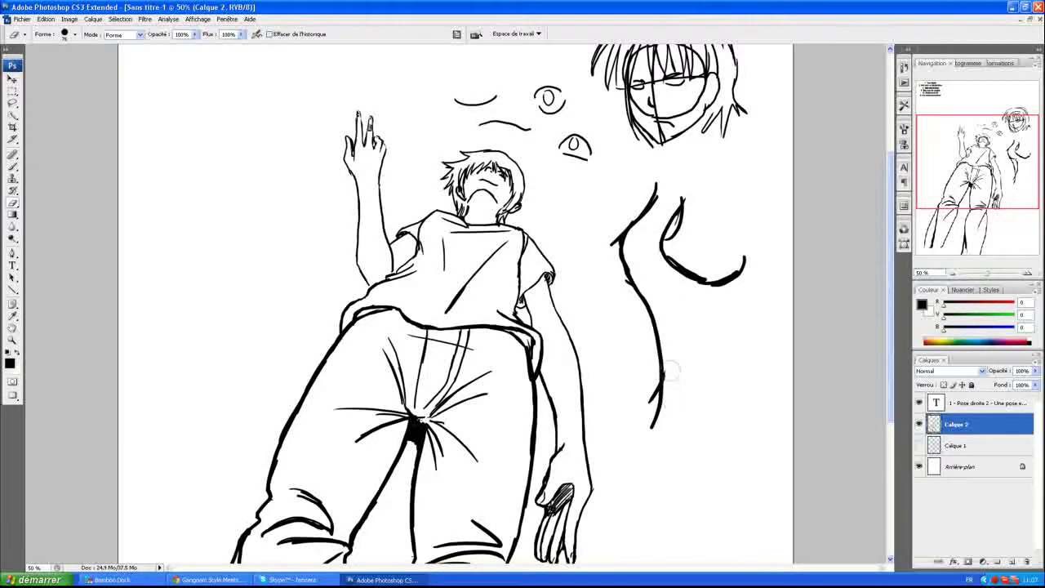
pyautogui.click(13, 166)
pyautogui.moveTo(630, 286); pyautogui.dragTo(651, 425)
pyautogui.moveTo(663, 351); pyautogui.dragTo(657, 405)
pyautogui.moveTo(628, 286); pyautogui.dragTo(634, 380)
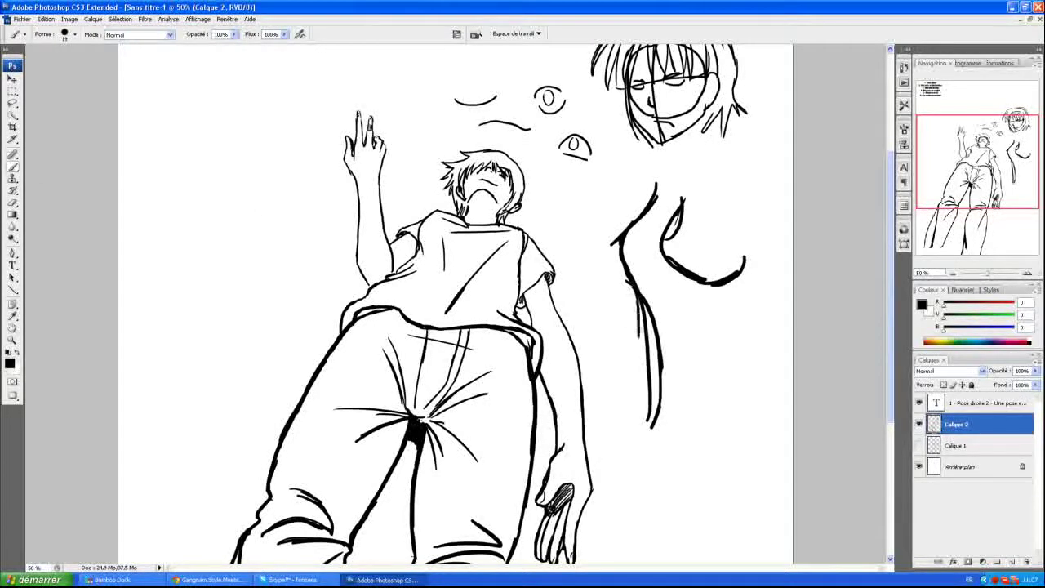
# Step: Trim the inner torso curve, add the right-side contour and a shorter diagonal fold line
pyautogui.click(13, 202)
pyautogui.moveTo(668, 210)
pyautogui.mouseDown()
pyautogui.moveTo(674, 243)
pyautogui.moveTo(663, 255)
pyautogui.moveTo(702, 285)
pyautogui.moveTo(745, 259)
pyautogui.mouseUp()
pyautogui.click(13, 167)
pyautogui.moveTo(705, 202); pyautogui.dragTo(696, 243)
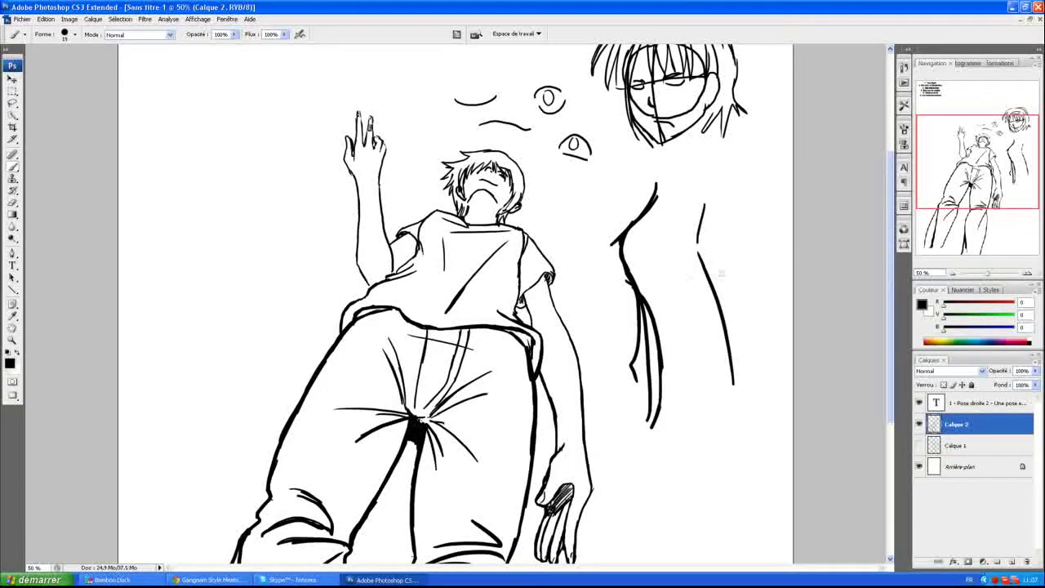
pyautogui.moveTo(713, 260); pyautogui.dragTo(761, 338)
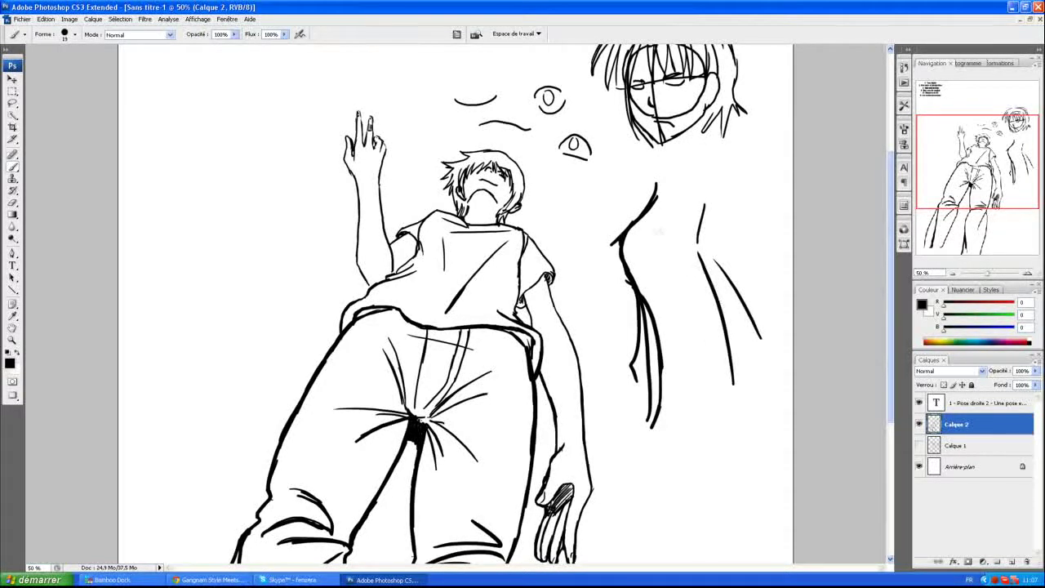
pyautogui.moveTo(629, 245)
pyautogui.mouseDown()
pyautogui.moveTo(694, 240)
pyautogui.moveTo(645, 286)
pyautogui.mouseUp()
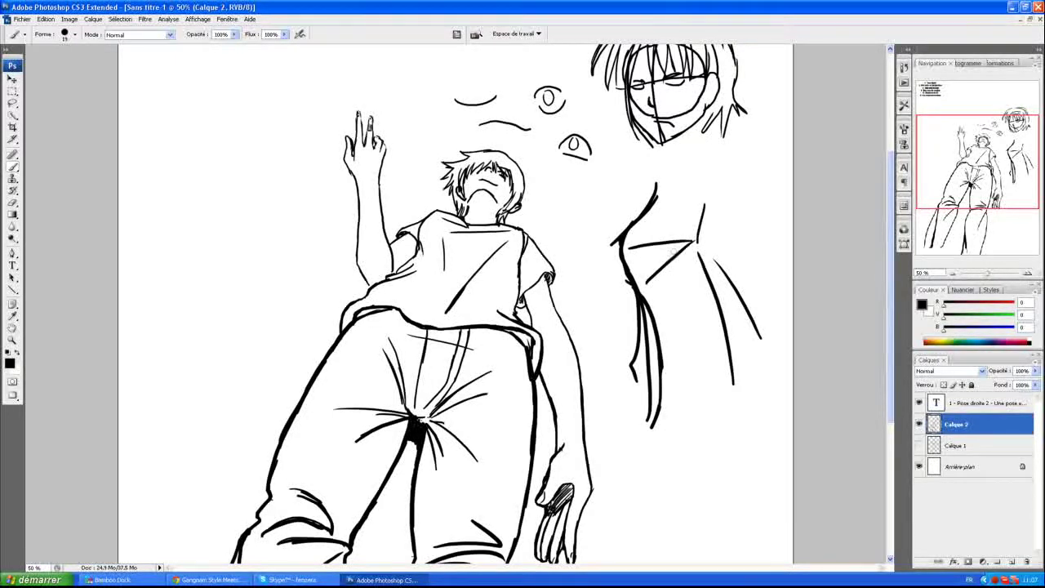
pyautogui.hotkey('ctrl', 'z')
pyautogui.moveTo(688, 243); pyautogui.dragTo(657, 271)
# Step: Draw a ribbed wing shape at upper left, with x-marked ends, fanning ribs and closed edges
pyautogui.moveTo(258, 94)
pyautogui.mouseDown()
pyautogui.moveTo(213, 242)
pyautogui.moveTo(319, 150)
pyautogui.mouseUp()
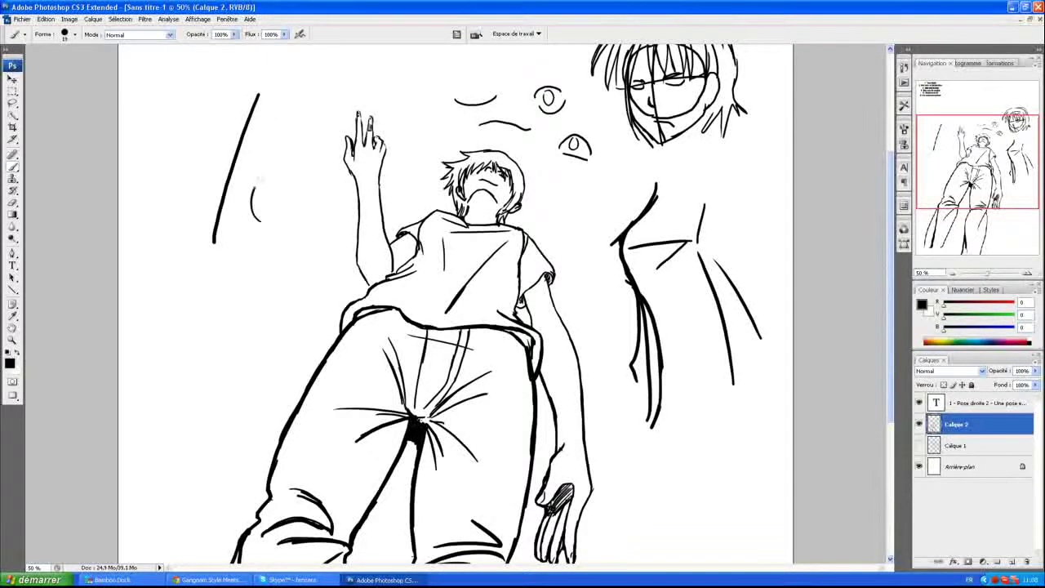
pyautogui.moveTo(202, 106); pyautogui.dragTo(181, 194)
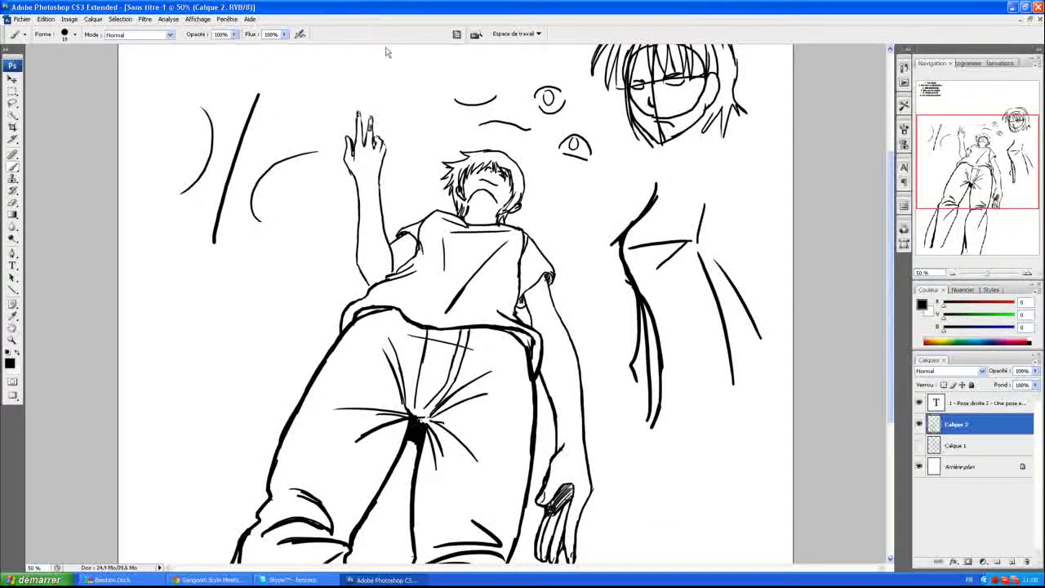
pyautogui.hotkey('ctrl', 'alt', 'z')
pyautogui.hotkey('ctrl', 'alt', 'z')
pyautogui.moveTo(263, 87); pyautogui.dragTo(244, 102)
pyautogui.moveTo(204, 240)
pyautogui.mouseDown()
pyautogui.moveTo(221, 254)
pyautogui.moveTo(200, 261)
pyautogui.mouseUp()
pyautogui.moveTo(266, 93)
pyautogui.mouseDown()
pyautogui.moveTo(296, 146)
pyautogui.moveTo(299, 194)
pyautogui.mouseUp()
pyautogui.moveTo(255, 97)
pyautogui.mouseDown()
pyautogui.moveTo(168, 168)
pyautogui.moveTo(210, 245)
pyautogui.moveTo(266, 178)
pyautogui.mouseUp()
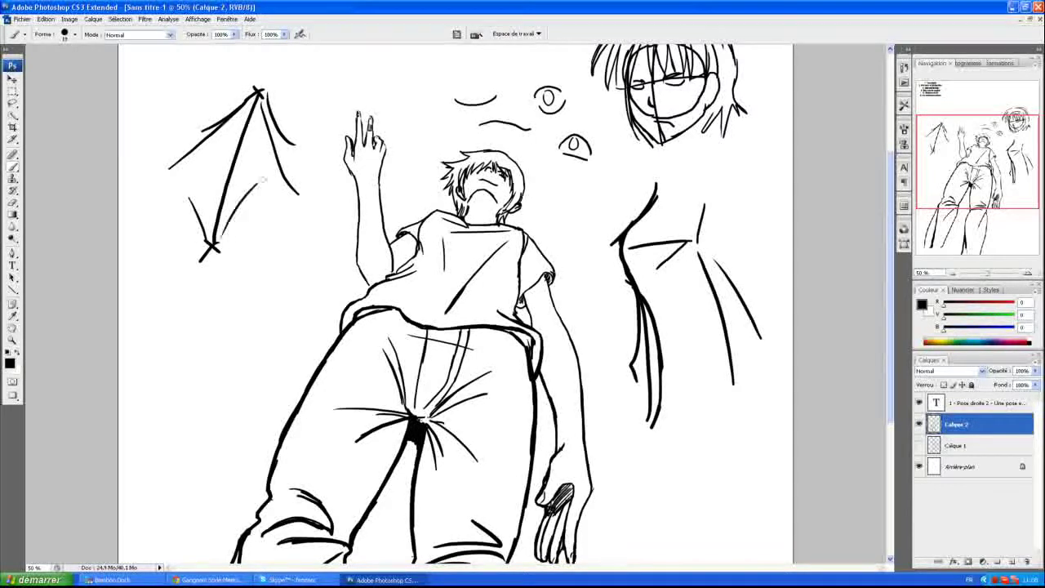
pyautogui.moveTo(221, 239); pyautogui.dragTo(305, 205)
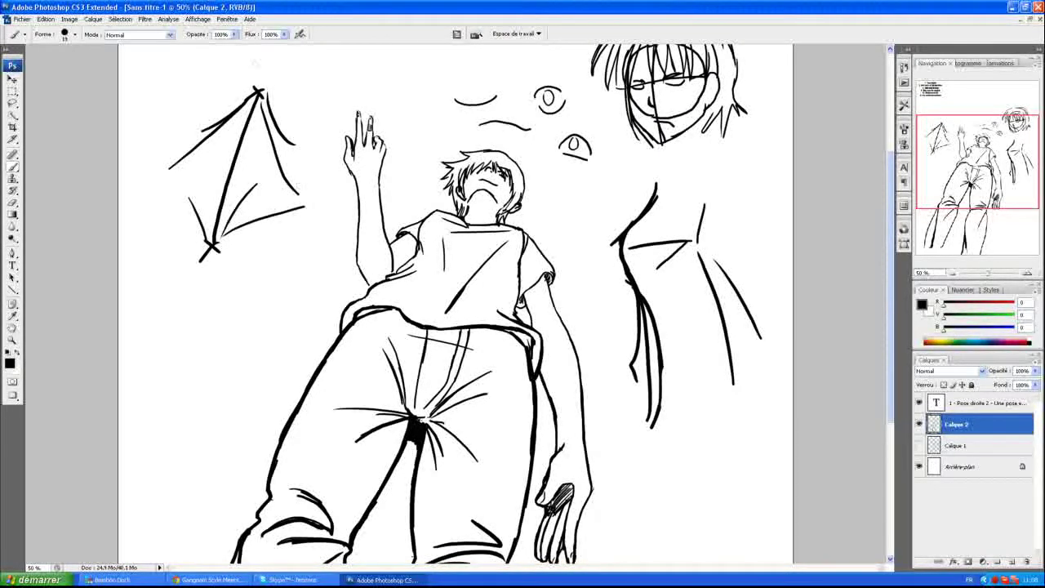
pyautogui.moveTo(255, 85)
pyautogui.mouseDown()
pyautogui.moveTo(236, 107)
pyautogui.moveTo(185, 128)
pyautogui.moveTo(168, 163)
pyautogui.moveTo(166, 228)
pyautogui.moveTo(211, 232)
pyautogui.mouseUp()
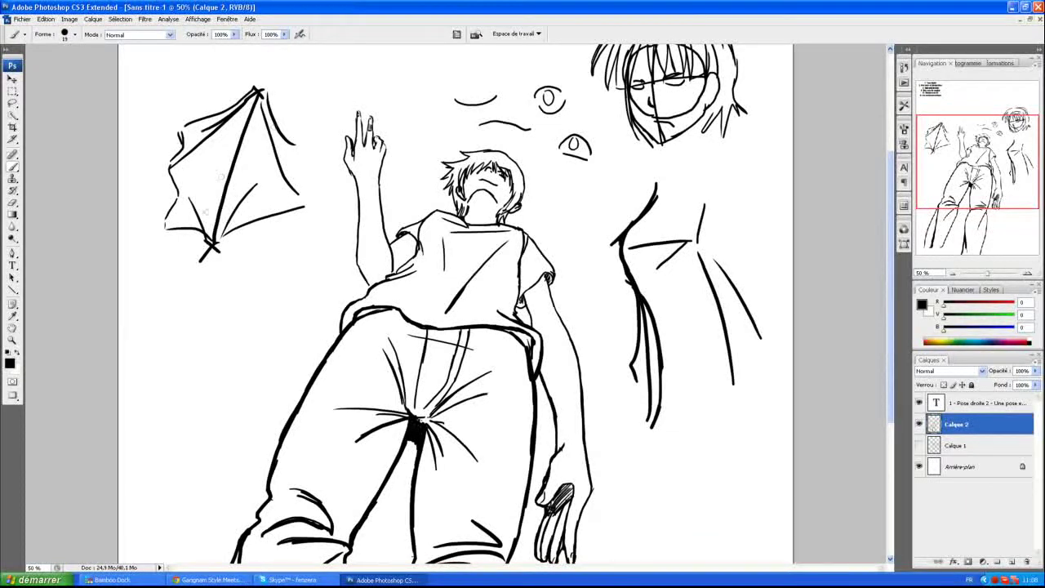
pyautogui.moveTo(258, 88)
pyautogui.mouseDown()
pyautogui.moveTo(312, 135)
pyautogui.moveTo(316, 155)
pyautogui.moveTo(299, 175)
pyautogui.moveTo(320, 209)
pyautogui.mouseUp()
pyautogui.moveTo(214, 237)
pyautogui.mouseDown()
pyautogui.moveTo(305, 237)
pyautogui.moveTo(314, 201)
pyautogui.mouseUp()
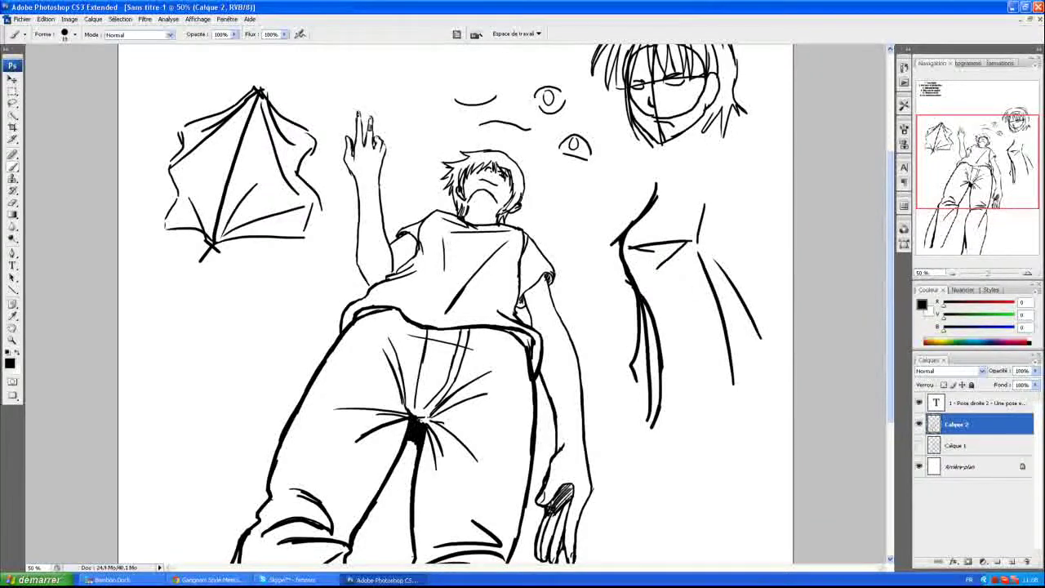
# Step: Add thin vertical and diagonal folds and a short neck stroke to the right figure
pyautogui.moveTo(695, 294); pyautogui.dragTo(685, 377)
pyautogui.moveTo(637, 271); pyautogui.dragTo(676, 332)
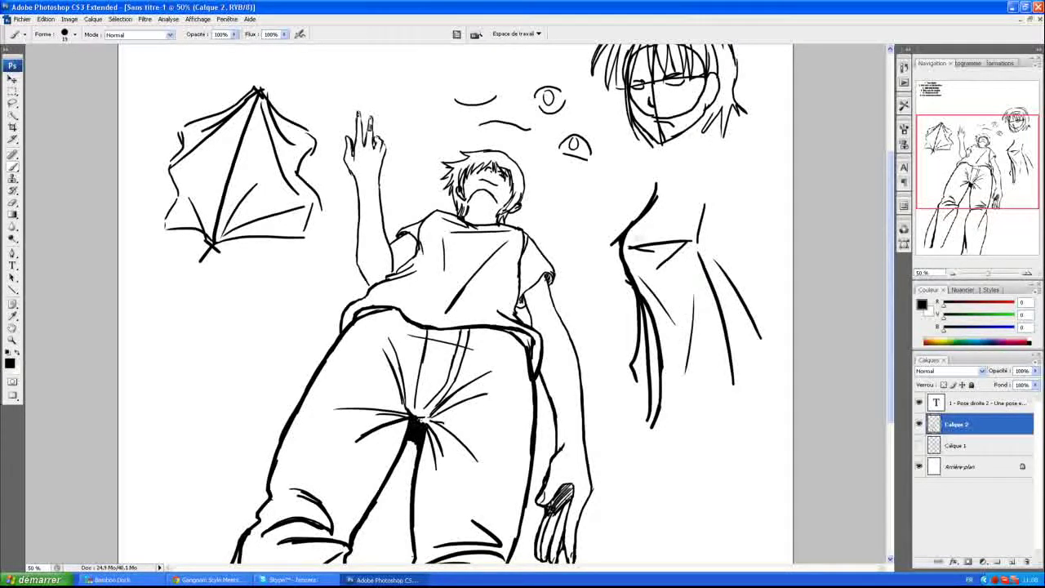
pyautogui.moveTo(684, 196)
pyautogui.mouseDown()
pyautogui.moveTo(693, 229)
pyautogui.moveTo(689, 213)
pyautogui.mouseUp()
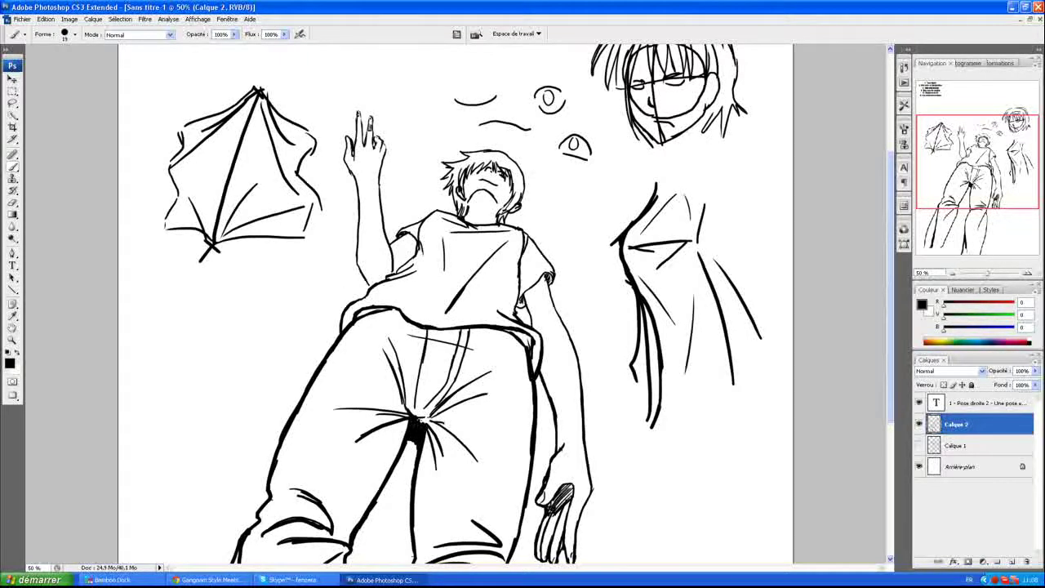
# Step: Scroll down and start a cone shape beside the legs: apex dot and doubled left edge
pyautogui.scroll(-2, 227, 269)
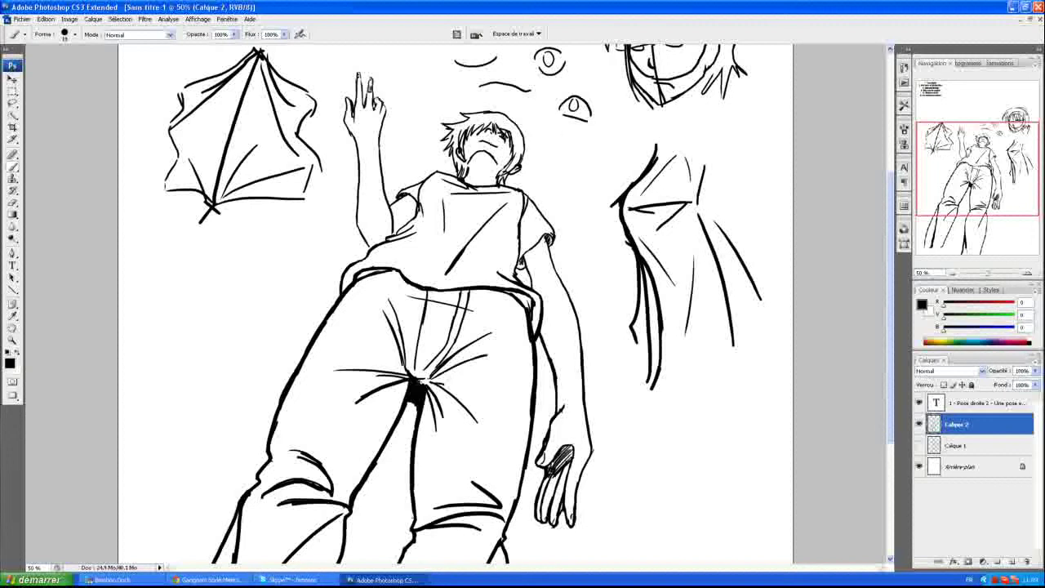
pyautogui.scroll(-2, 257, 251)
pyautogui.scroll(-1, 301, 209)
pyautogui.scroll(-5, 376, 302)
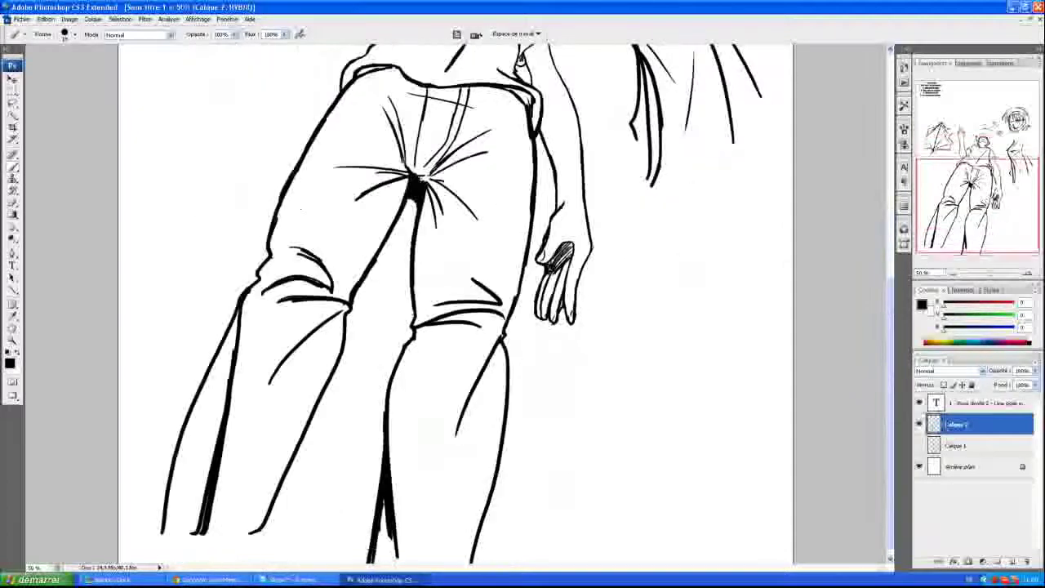
pyautogui.scroll(-1, 375, 302)
pyautogui.click(690, 240)
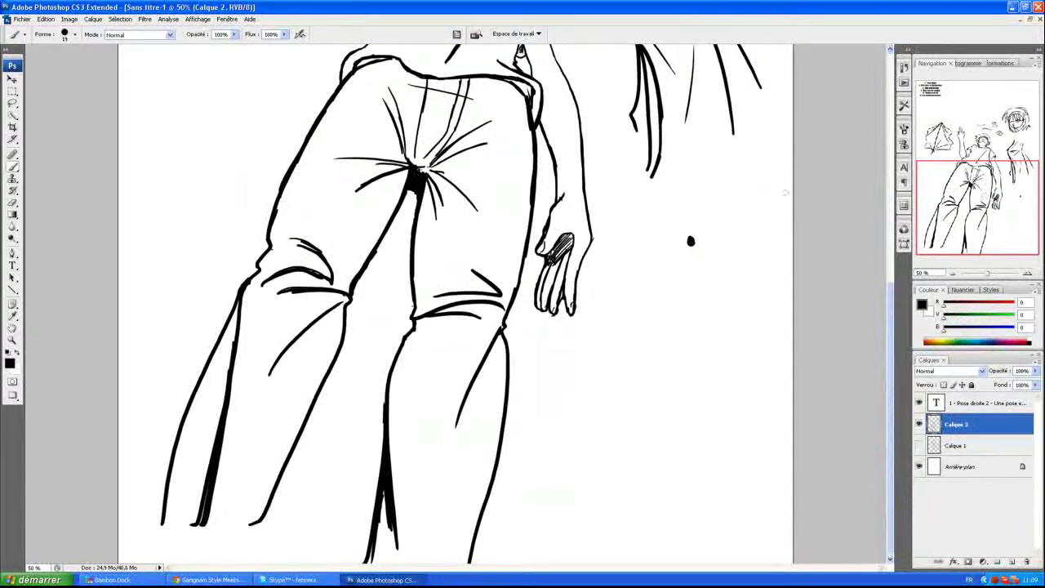
pyautogui.moveTo(690, 240); pyautogui.dragTo(556, 442)
pyautogui.moveTo(690, 238)
pyautogui.mouseDown()
pyautogui.moveTo(692, 339)
pyautogui.moveTo(691, 245)
pyautogui.moveTo(761, 476)
pyautogui.mouseUp()
pyautogui.moveTo(684, 247)
pyautogui.mouseDown()
pyautogui.moveTo(570, 422)
pyautogui.moveTo(670, 358)
pyautogui.moveTo(695, 408)
pyautogui.mouseUp()
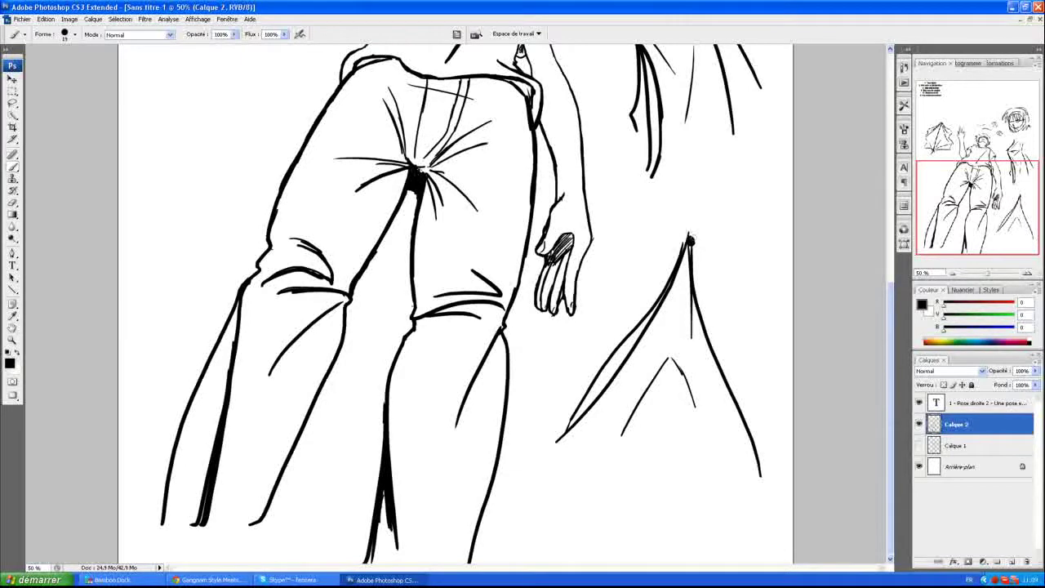
# Step: Redraw the cone's right and bottom edges, add a centre rib, wavy hem and arrow to its tip
pyautogui.moveTo(690, 244); pyautogui.dragTo(780, 372)
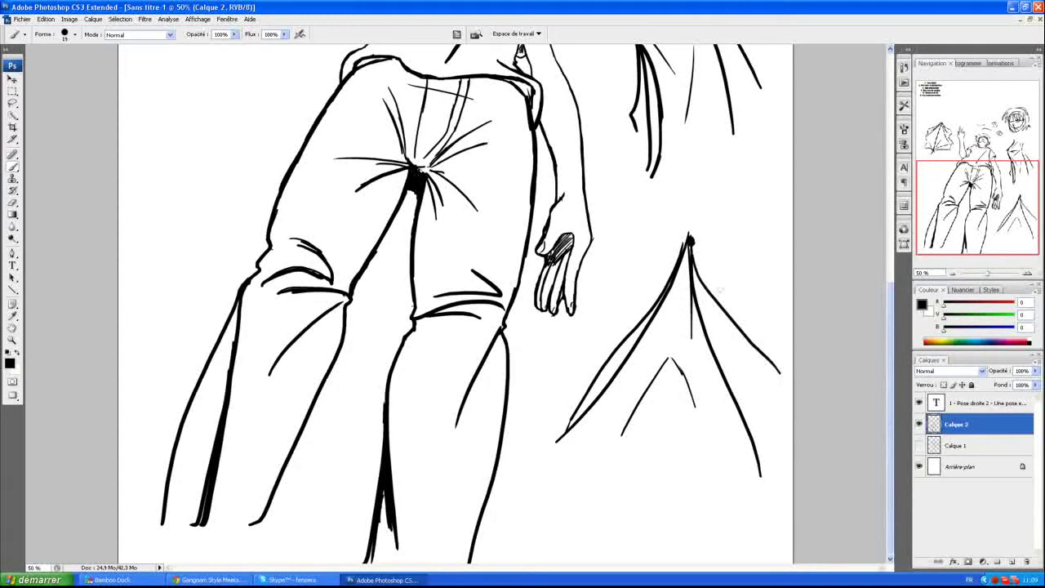
pyautogui.hotkey('ctrl', 'z')
pyautogui.moveTo(690, 243)
pyautogui.mouseDown()
pyautogui.moveTo(763, 442)
pyautogui.moveTo(754, 454)
pyautogui.moveTo(674, 452)
pyautogui.mouseUp()
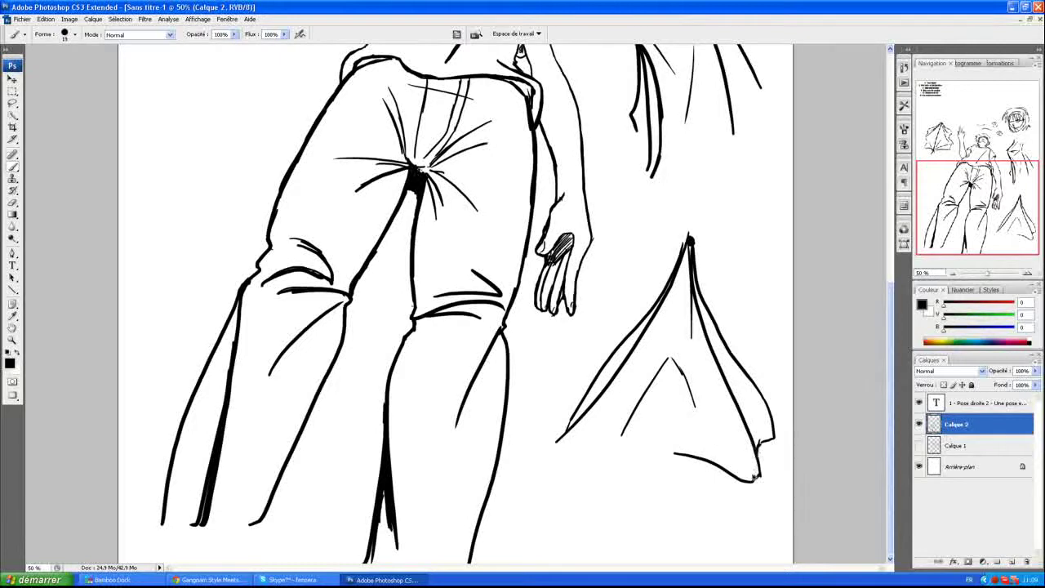
pyautogui.hotkey('ctrl', 'z')
pyautogui.moveTo(759, 476); pyautogui.dragTo(675, 504)
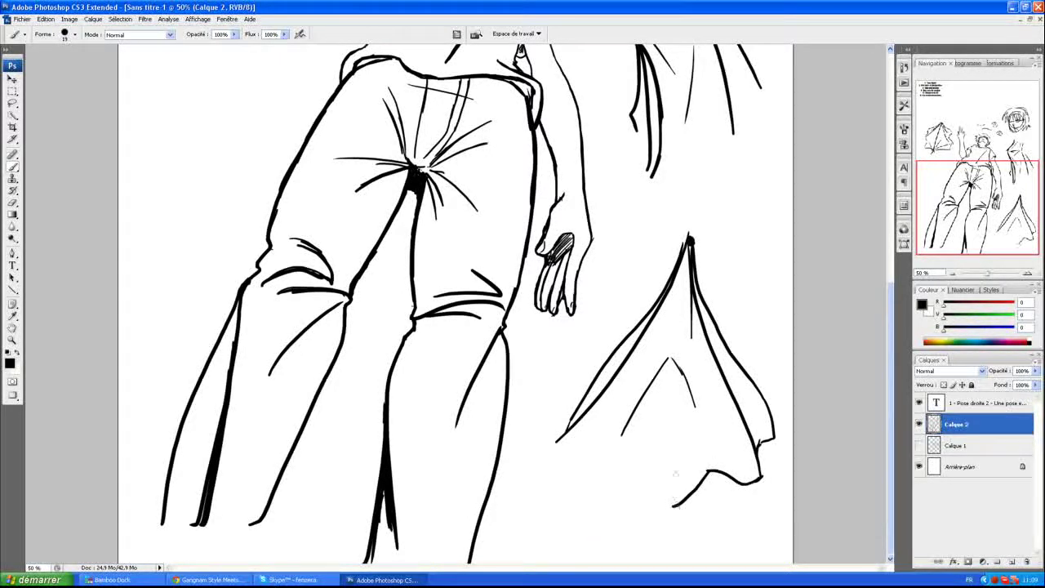
pyautogui.moveTo(680, 399)
pyautogui.mouseDown()
pyautogui.moveTo(670, 506)
pyautogui.moveTo(647, 478)
pyautogui.moveTo(614, 489)
pyautogui.moveTo(583, 471)
pyautogui.moveTo(599, 494)
pyautogui.moveTo(555, 439)
pyautogui.mouseUp()
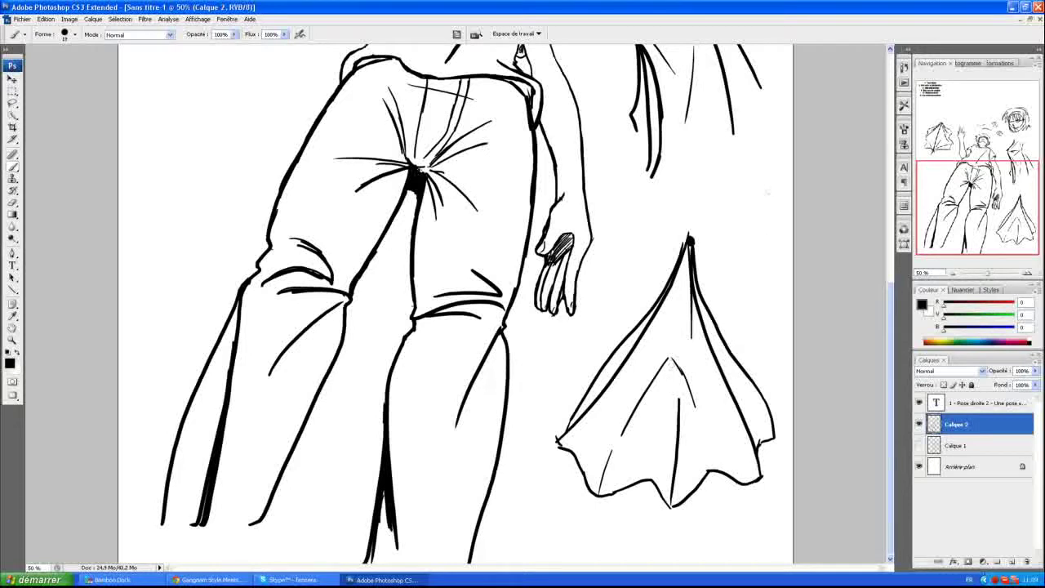
pyautogui.moveTo(783, 224)
pyautogui.mouseDown()
pyautogui.moveTo(750, 258)
pyautogui.moveTo(759, 275)
pyautogui.moveTo(754, 247)
pyautogui.mouseUp()
# Step: Hatch the centre of the draped cone shape and along its lower-left edge
pyautogui.moveTo(681, 357)
pyautogui.mouseDown()
pyautogui.moveTo(658, 377)
pyautogui.moveTo(649, 423)
pyautogui.mouseUp()
pyautogui.moveTo(681, 387); pyautogui.dragTo(643, 448)
pyautogui.moveTo(677, 415)
pyautogui.mouseDown()
pyautogui.moveTo(641, 459)
pyautogui.moveTo(665, 508)
pyautogui.mouseUp()
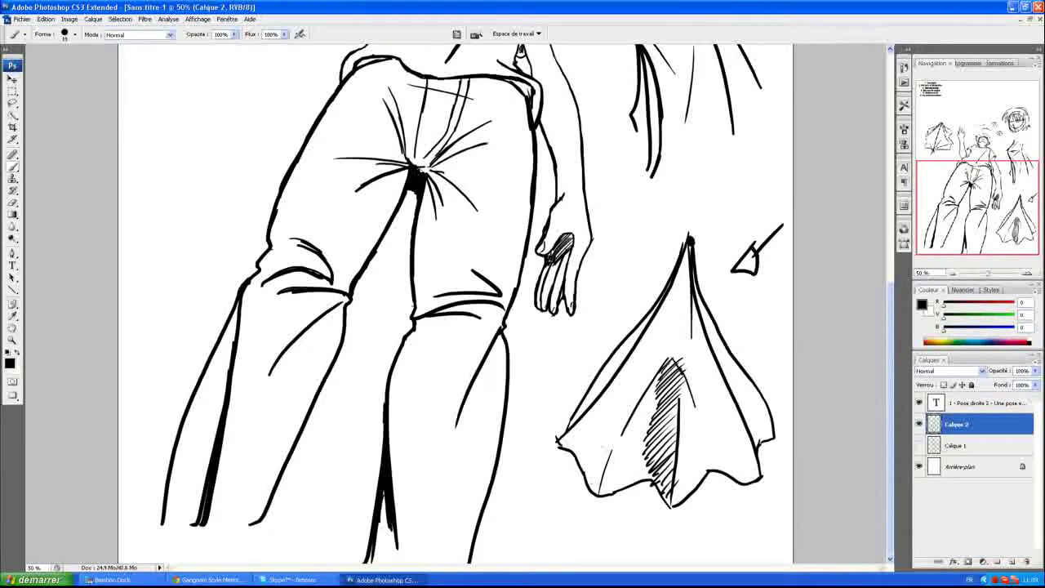
pyautogui.moveTo(559, 441); pyautogui.dragTo(584, 477)
pyautogui.moveTo(570, 445)
pyautogui.mouseDown()
pyautogui.moveTo(599, 496)
pyautogui.moveTo(580, 494)
pyautogui.mouseUp()
pyautogui.moveTo(605, 432)
pyautogui.mouseDown()
pyautogui.moveTo(588, 490)
pyautogui.moveTo(609, 442)
pyautogui.moveTo(601, 454)
pyautogui.mouseUp()
pyautogui.moveTo(630, 407); pyautogui.dragTo(607, 446)
# Step: Add dense diagonal hatching up the cone's upper-left edge to the tip
pyautogui.moveTo(595, 381); pyautogui.dragTo(572, 425)
pyautogui.moveTo(612, 356); pyautogui.dragTo(583, 415)
pyautogui.moveTo(632, 335); pyautogui.dragTo(592, 401)
pyautogui.moveTo(652, 315)
pyautogui.mouseDown()
pyautogui.moveTo(622, 359)
pyautogui.moveTo(637, 342)
pyautogui.mouseUp()
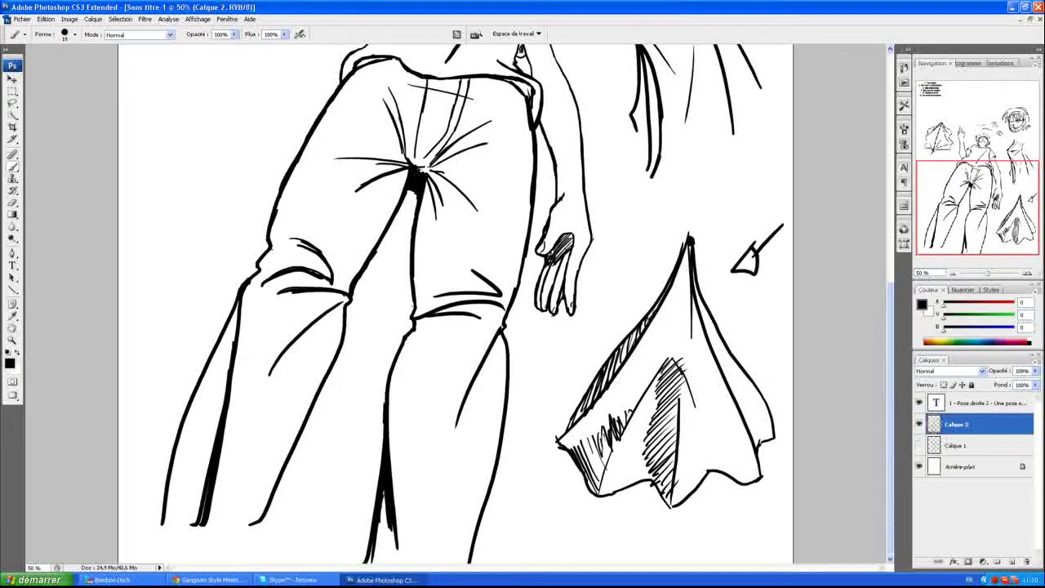
pyautogui.moveTo(686, 250); pyautogui.dragTo(634, 349)
pyautogui.moveTo(665, 318); pyautogui.dragTo(616, 372)
pyautogui.moveTo(655, 341); pyautogui.dragTo(600, 395)
pyautogui.moveTo(645, 367)
pyautogui.mouseDown()
pyautogui.moveTo(578, 417)
pyautogui.moveTo(610, 395)
pyautogui.moveTo(559, 463)
pyautogui.mouseUp()
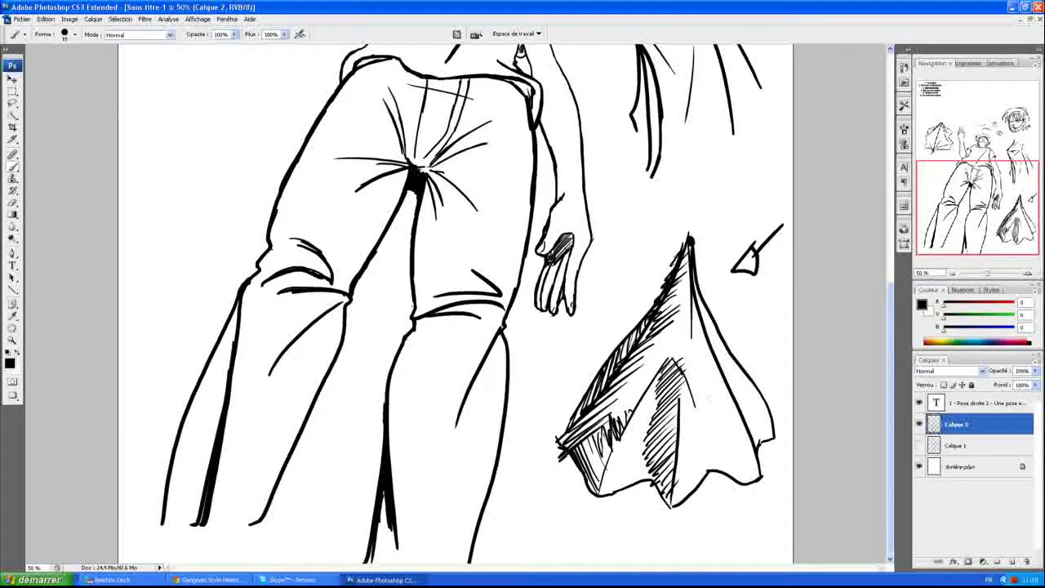
# Step: Hatch the cone's lower-right, middle and right panels
pyautogui.moveTo(702, 399); pyautogui.dragTo(721, 469)
pyautogui.moveTo(712, 429); pyautogui.dragTo(734, 483)
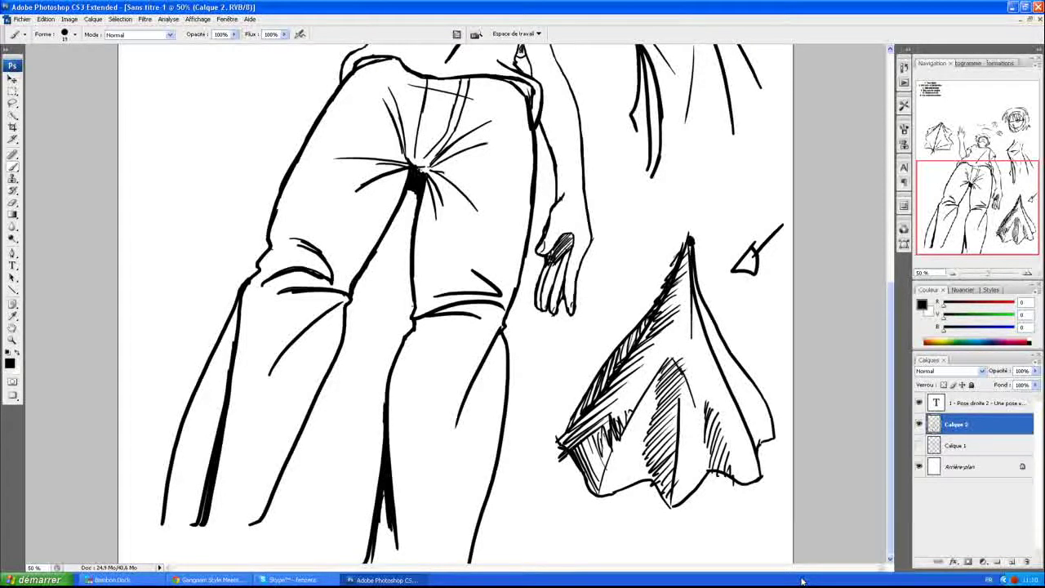
pyautogui.moveTo(667, 366); pyautogui.dragTo(628, 432)
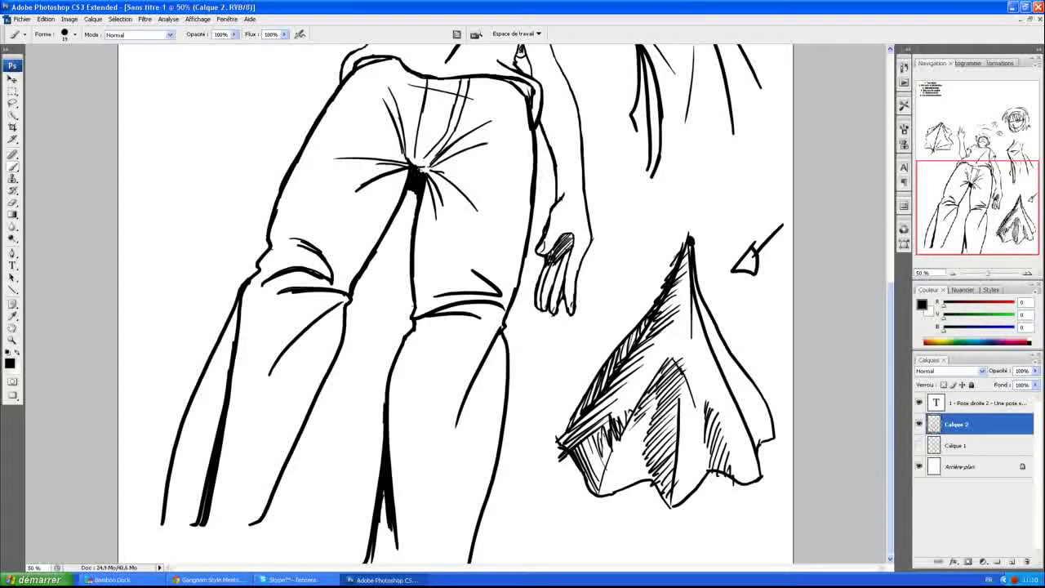
pyautogui.moveTo(691, 377); pyautogui.dragTo(686, 413)
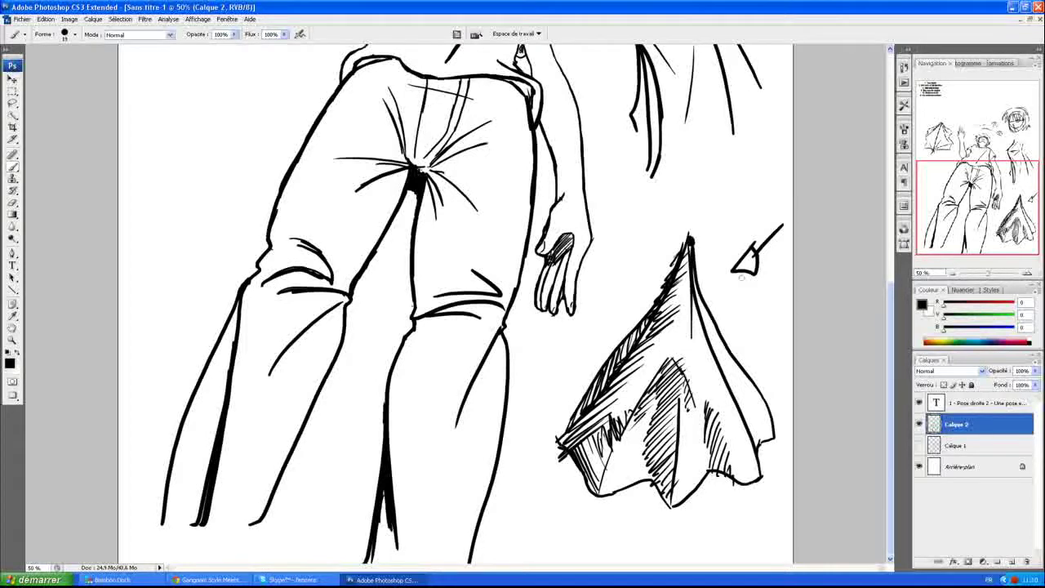
pyautogui.moveTo(970, 211)
pyautogui.mouseDown()
pyautogui.moveTo(971, 155)
pyautogui.moveTo(971, 204)
pyautogui.mouseUp()
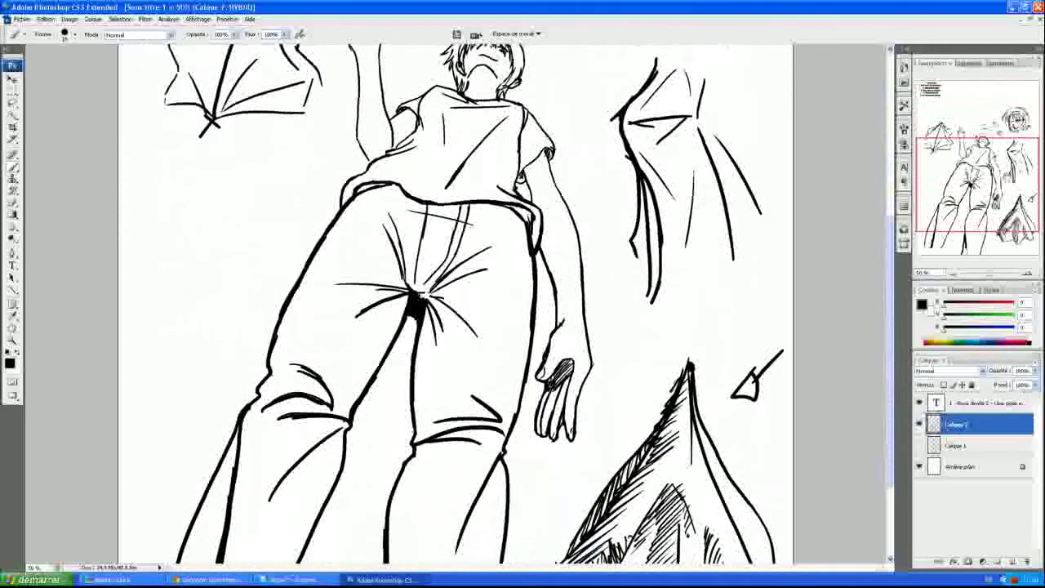
# Step: Draw a long line above the eye sketches with a tick and diagonal lines from its top
pyautogui.moveTo(972, 204); pyautogui.dragTo(971, 159)
pyautogui.moveTo(500, 67)
pyautogui.mouseDown()
pyautogui.moveTo(495, 107)
pyautogui.moveTo(523, 164)
pyautogui.moveTo(527, 238)
pyautogui.mouseUp()
pyautogui.moveTo(495, 103); pyautogui.dragTo(508, 100)
pyautogui.moveTo(499, 64)
pyautogui.mouseDown()
pyautogui.moveTo(484, 121)
pyautogui.moveTo(434, 193)
pyautogui.mouseUp()
pyautogui.moveTo(494, 104); pyautogui.dragTo(527, 194)
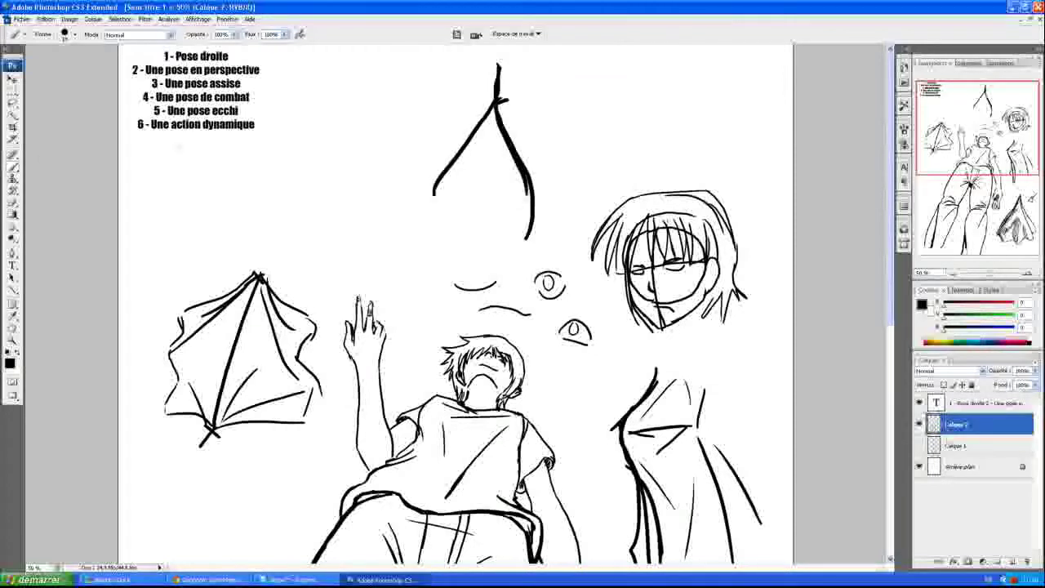
# Step: Erase the small tick near the top and touch up a short brush stroke
pyautogui.click(12, 203)
pyautogui.moveTo(498, 90)
pyautogui.mouseDown()
pyautogui.moveTo(507, 103)
pyautogui.moveTo(515, 92)
pyautogui.mouseUp()
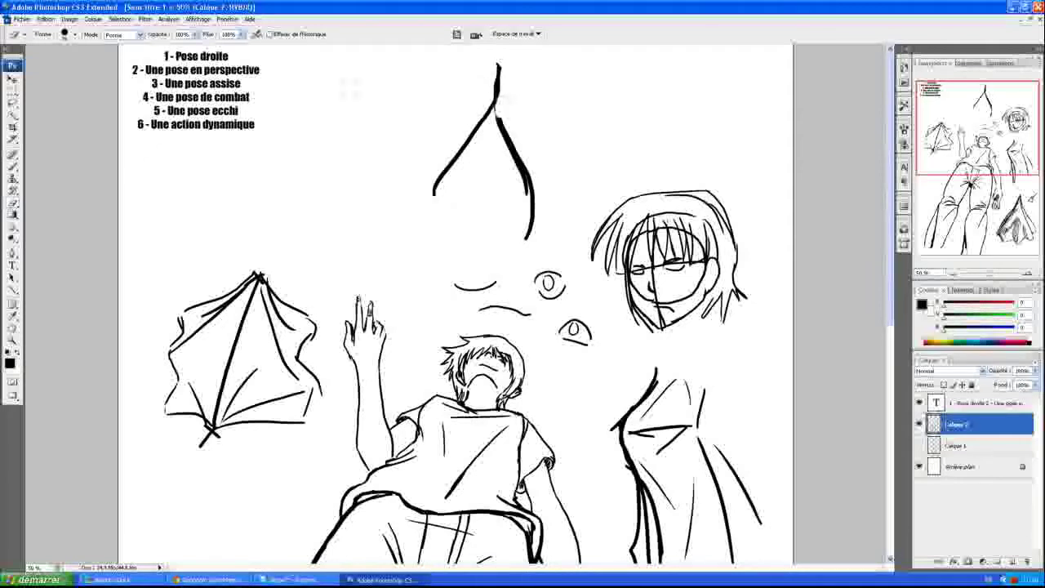
pyautogui.click(13, 167)
pyautogui.moveTo(493, 103); pyautogui.dragTo(501, 128)
# Step: Erase the old left stroke and paint two new longer left diagonals on the top shape
pyautogui.click(12, 203)
pyautogui.moveTo(495, 104); pyautogui.dragTo(495, 92)
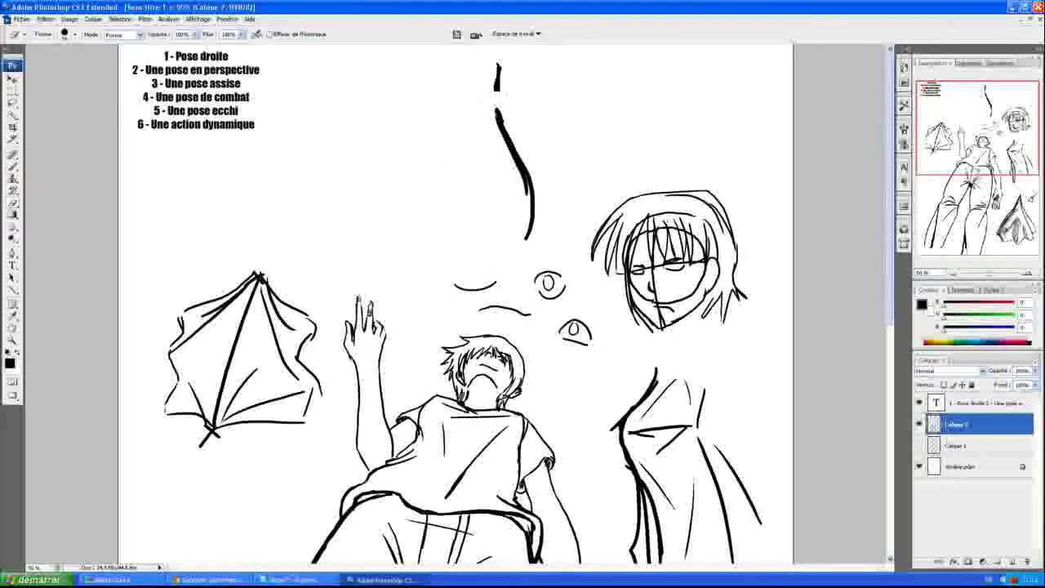
pyautogui.click(13, 166)
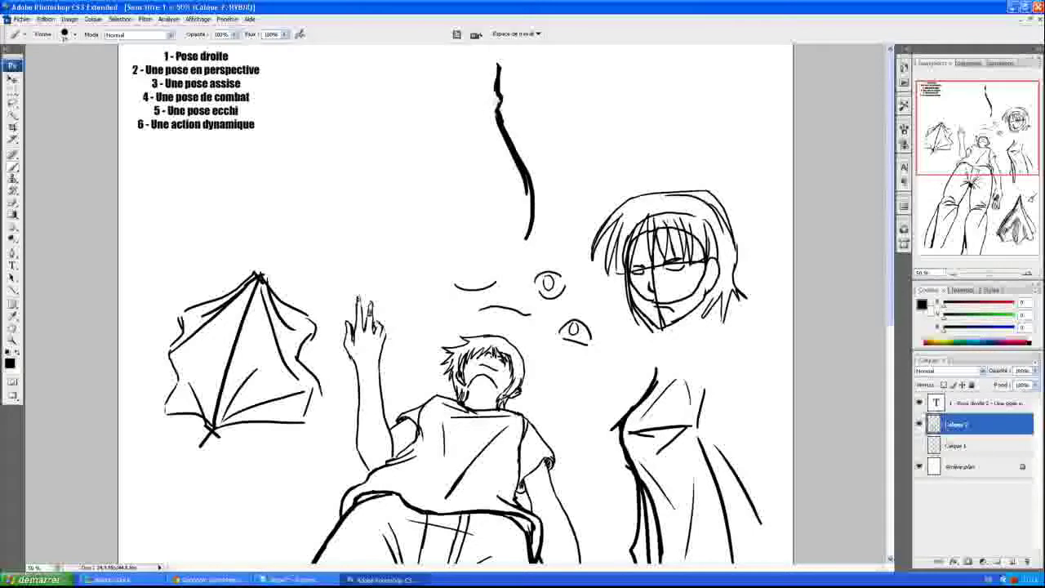
pyautogui.moveTo(500, 101); pyautogui.dragTo(405, 175)
pyautogui.moveTo(499, 104); pyautogui.dragTo(434, 251)
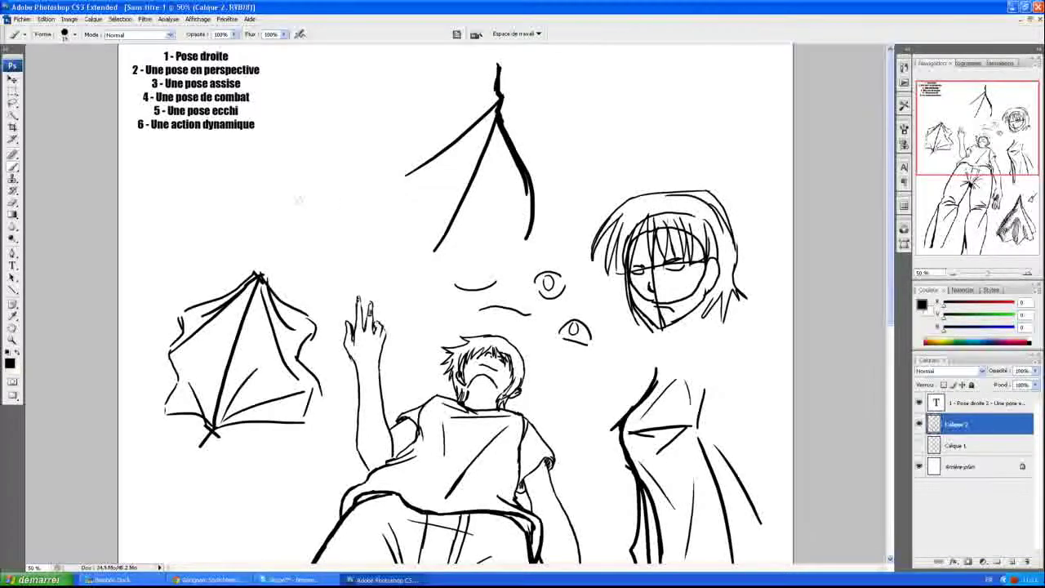
# Step: Hatch the shadow on the figure's neck and both shoulders and chest
pyautogui.scroll(-1, 457, 327)
pyautogui.scroll(-1, 457, 326)
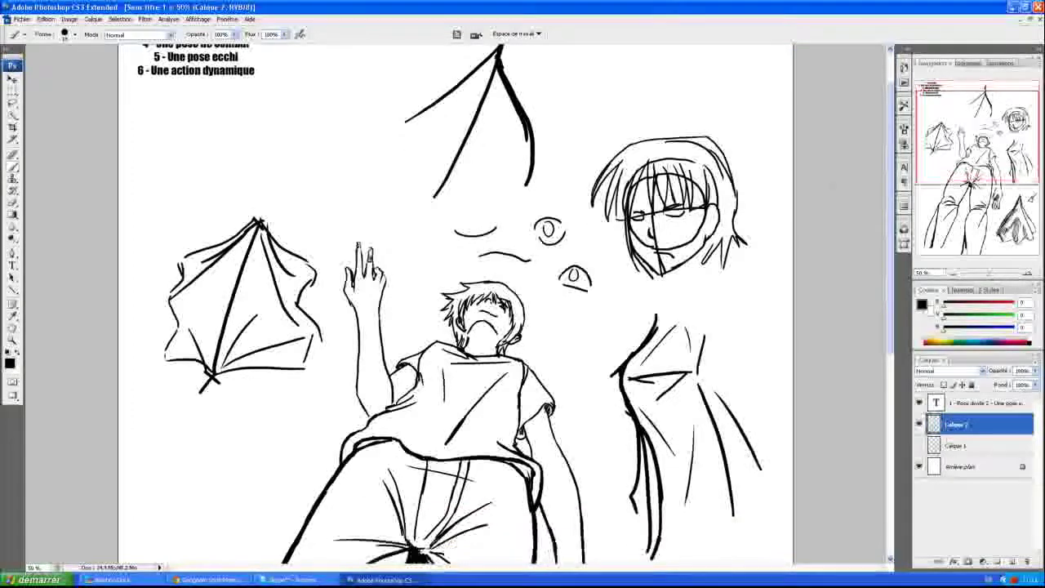
pyautogui.moveTo(465, 323)
pyautogui.mouseDown()
pyautogui.moveTo(499, 346)
pyautogui.moveTo(462, 357)
pyautogui.mouseUp()
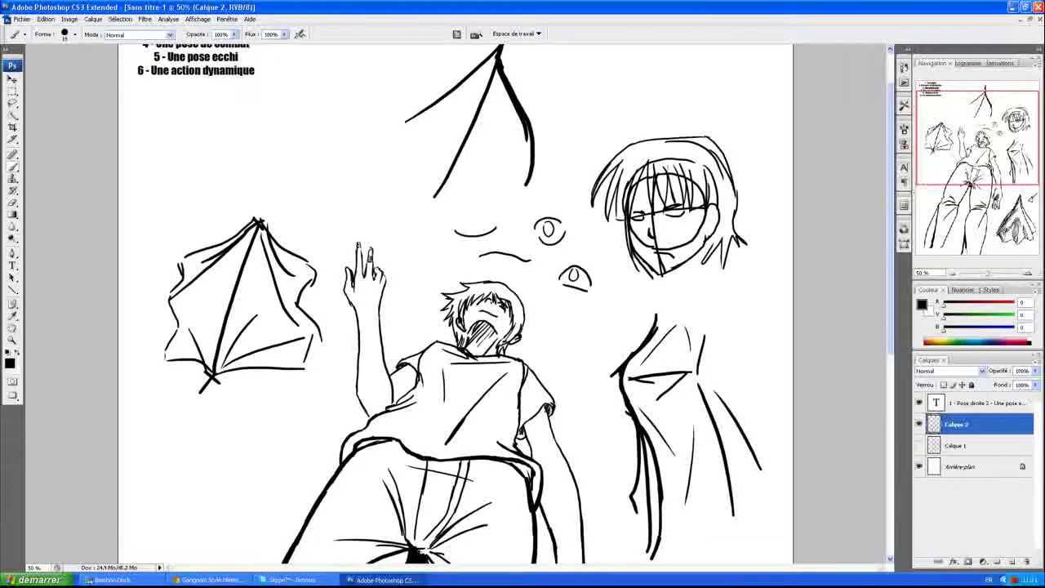
pyautogui.moveTo(979, 139); pyautogui.dragTo(980, 152)
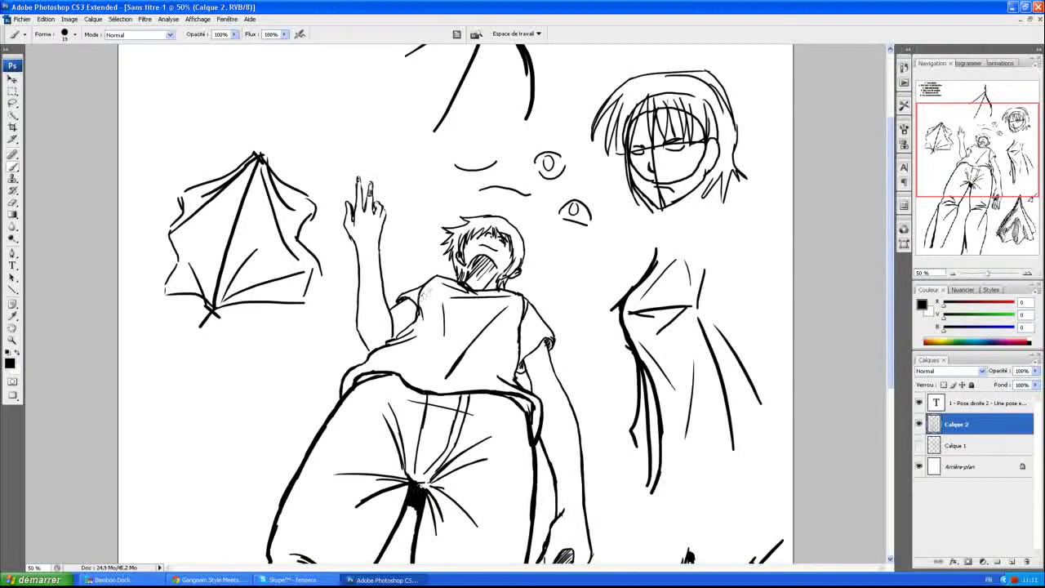
pyautogui.moveTo(438, 282)
pyautogui.mouseDown()
pyautogui.moveTo(416, 306)
pyautogui.moveTo(414, 331)
pyautogui.mouseUp()
pyautogui.moveTo(477, 296)
pyautogui.mouseDown()
pyautogui.moveTo(426, 332)
pyautogui.moveTo(464, 329)
pyautogui.mouseUp()
pyautogui.moveTo(509, 300)
pyautogui.mouseDown()
pyautogui.moveTo(474, 330)
pyautogui.moveTo(500, 326)
pyautogui.mouseUp()
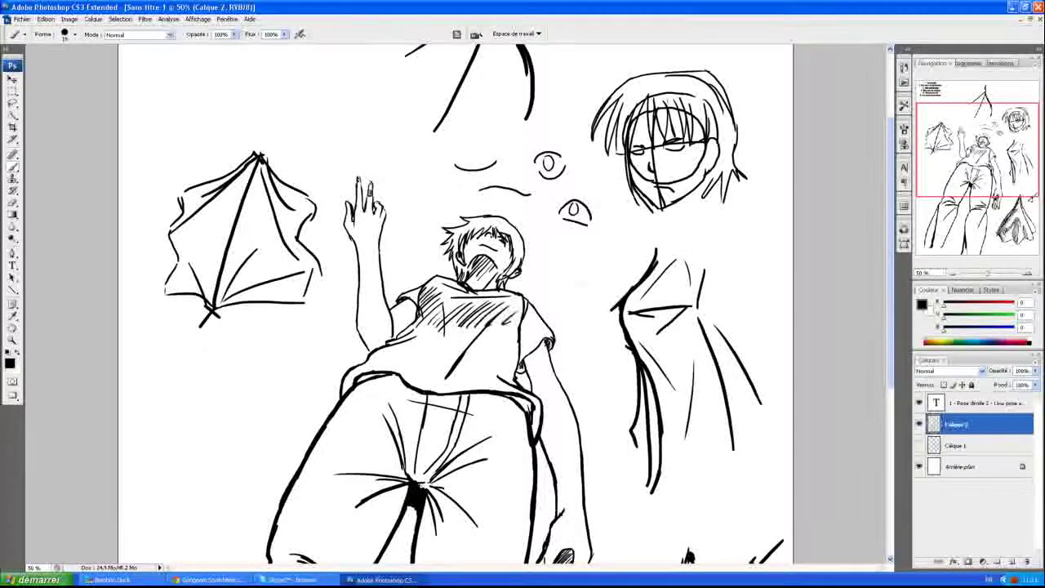
# Step: Shade the left sleeve and hatch down the length of the raised arm
pyautogui.scroll(-2, 455, 303)
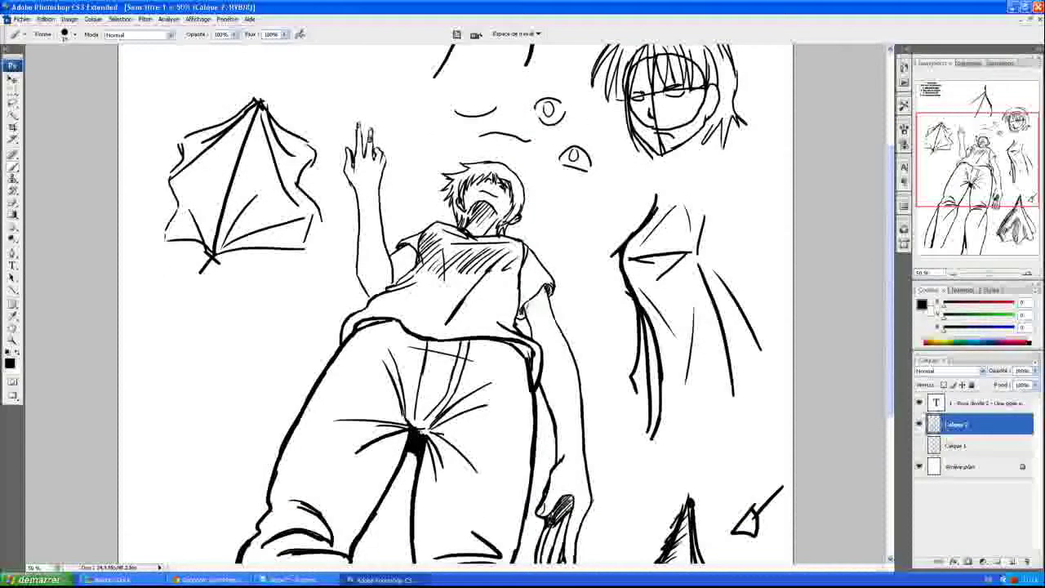
pyautogui.moveTo(402, 246); pyautogui.dragTo(406, 260)
pyautogui.moveTo(369, 185); pyautogui.dragTo(358, 237)
pyautogui.moveTo(384, 217); pyautogui.dragTo(356, 247)
pyautogui.moveTo(384, 242)
pyautogui.mouseDown()
pyautogui.moveTo(358, 270)
pyautogui.moveTo(361, 261)
pyautogui.mouseUp()
pyautogui.moveTo(384, 263); pyautogui.dragTo(358, 301)
pyautogui.moveTo(375, 150); pyautogui.dragTo(355, 178)
pyautogui.moveTo(374, 160); pyautogui.dragTo(355, 185)
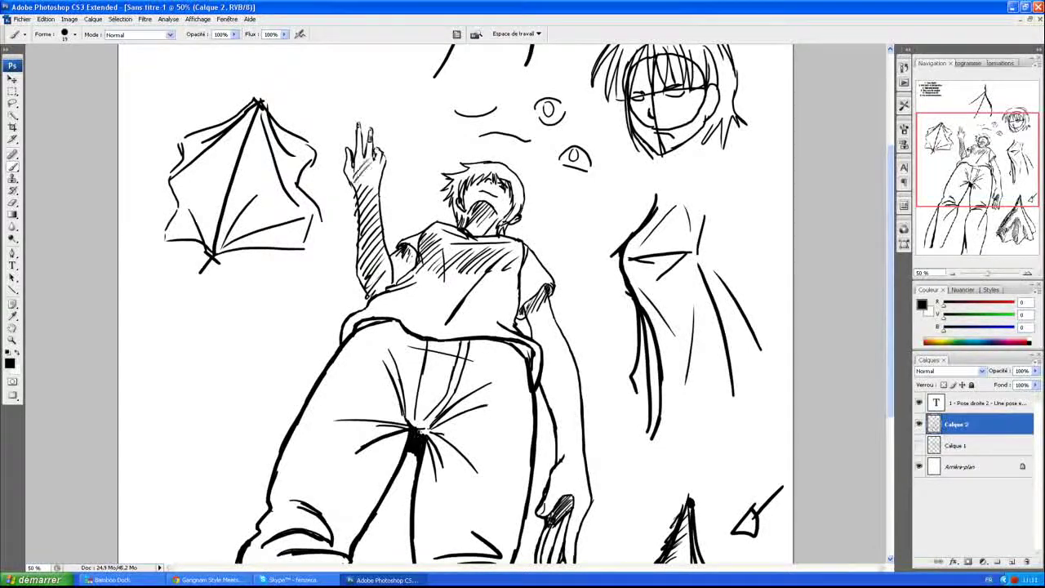
# Step: Hatch the hip, waist and across the waistband
pyautogui.scroll(-5, 455, 304)
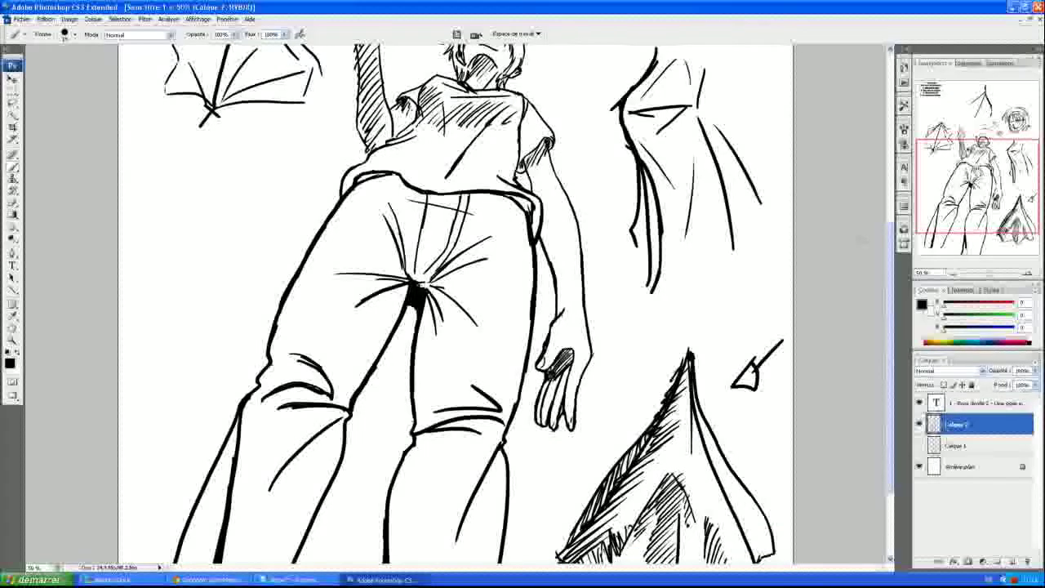
pyautogui.scroll(-1, 455, 304)
pyautogui.moveTo(390, 139)
pyautogui.mouseDown()
pyautogui.moveTo(353, 162)
pyautogui.moveTo(351, 174)
pyautogui.mouseUp()
pyautogui.moveTo(418, 160)
pyautogui.mouseDown()
pyautogui.moveTo(380, 191)
pyautogui.moveTo(408, 197)
pyautogui.mouseUp()
pyautogui.moveTo(462, 165); pyautogui.dragTo(427, 195)
pyautogui.moveTo(479, 163)
pyautogui.mouseDown()
pyautogui.moveTo(422, 199)
pyautogui.moveTo(459, 188)
pyautogui.mouseUp()
pyautogui.moveTo(542, 160); pyautogui.dragTo(466, 204)
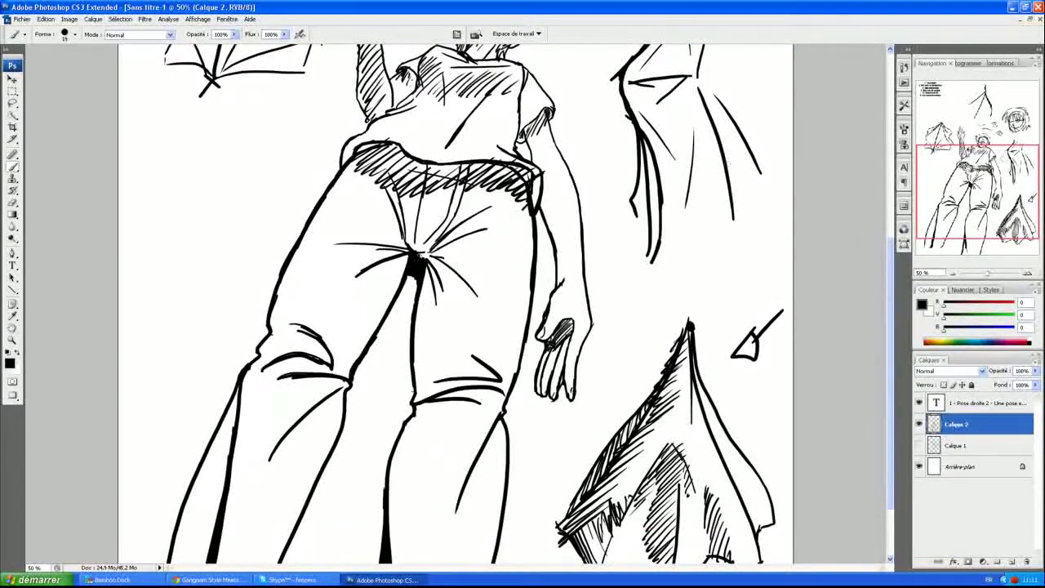
pyautogui.scroll(-1, 270, 334)
pyautogui.scroll(-2, 270, 334)
# Step: Hatch the shadow on the left knee, just below it and along the left shin
pyautogui.moveTo(289, 275); pyautogui.dragTo(263, 292)
pyautogui.moveTo(320, 275); pyautogui.dragTo(282, 294)
pyautogui.moveTo(320, 244)
pyautogui.mouseDown()
pyautogui.moveTo(243, 298)
pyautogui.moveTo(217, 351)
pyautogui.mouseUp()
pyautogui.moveTo(239, 332); pyautogui.dragTo(209, 390)
pyautogui.moveTo(348, 296)
pyautogui.mouseDown()
pyautogui.moveTo(318, 318)
pyautogui.moveTo(276, 325)
pyautogui.mouseUp()
# Step: Hatch below the right knee and down the right calf
pyautogui.moveTo(430, 315); pyautogui.dragTo(407, 339)
pyautogui.moveTo(451, 317)
pyautogui.mouseDown()
pyautogui.moveTo(413, 344)
pyautogui.moveTo(426, 340)
pyautogui.mouseUp()
pyautogui.moveTo(498, 288); pyautogui.dragTo(471, 299)
pyautogui.moveTo(490, 282); pyautogui.dragTo(434, 295)
pyautogui.moveTo(503, 335)
pyautogui.mouseDown()
pyautogui.moveTo(472, 380)
pyautogui.moveTo(485, 361)
pyautogui.mouseUp()
pyautogui.moveTo(498, 369); pyautogui.dragTo(459, 423)
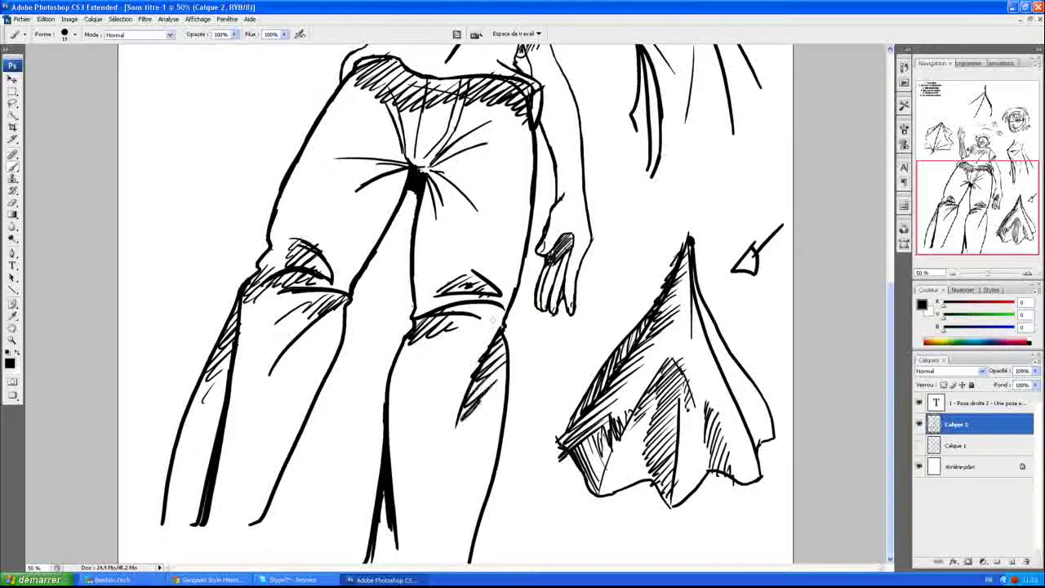
pyautogui.moveTo(511, 304); pyautogui.dragTo(490, 327)
# Step: Hatch and darken the crotch shadow and the area to its left
pyautogui.scroll(1, 457, 302)
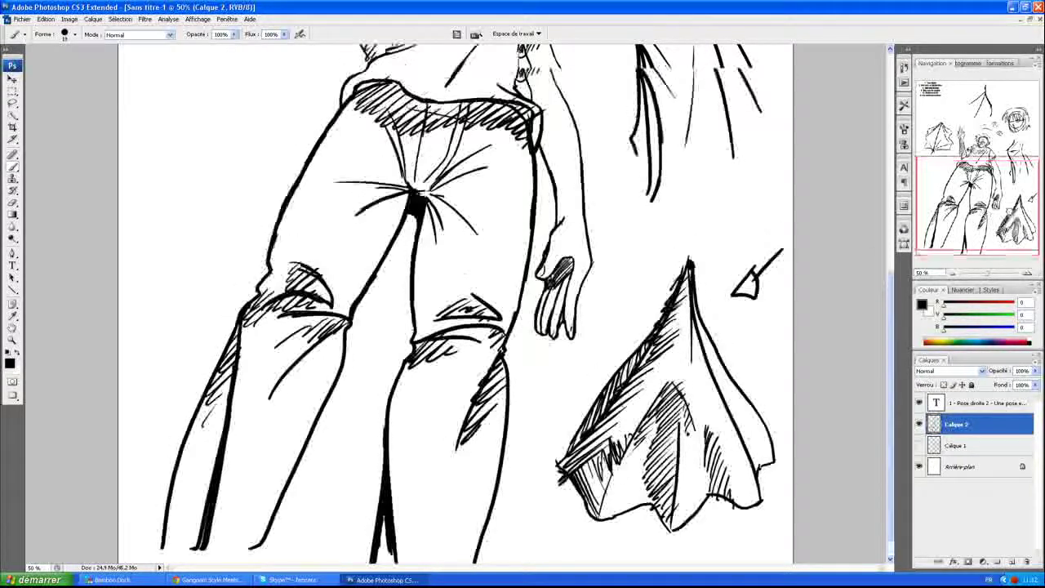
pyautogui.scroll(2, 457, 302)
pyautogui.moveTo(449, 230); pyautogui.dragTo(420, 292)
pyautogui.moveTo(407, 233); pyautogui.dragTo(390, 266)
pyautogui.moveTo(407, 237); pyautogui.dragTo(368, 279)
pyautogui.moveTo(400, 219)
pyautogui.mouseDown()
pyautogui.moveTo(374, 233)
pyautogui.moveTo(387, 230)
pyautogui.mouseUp()
pyautogui.moveTo(436, 196); pyautogui.dragTo(398, 237)
pyautogui.moveTo(444, 210); pyautogui.dragTo(428, 253)
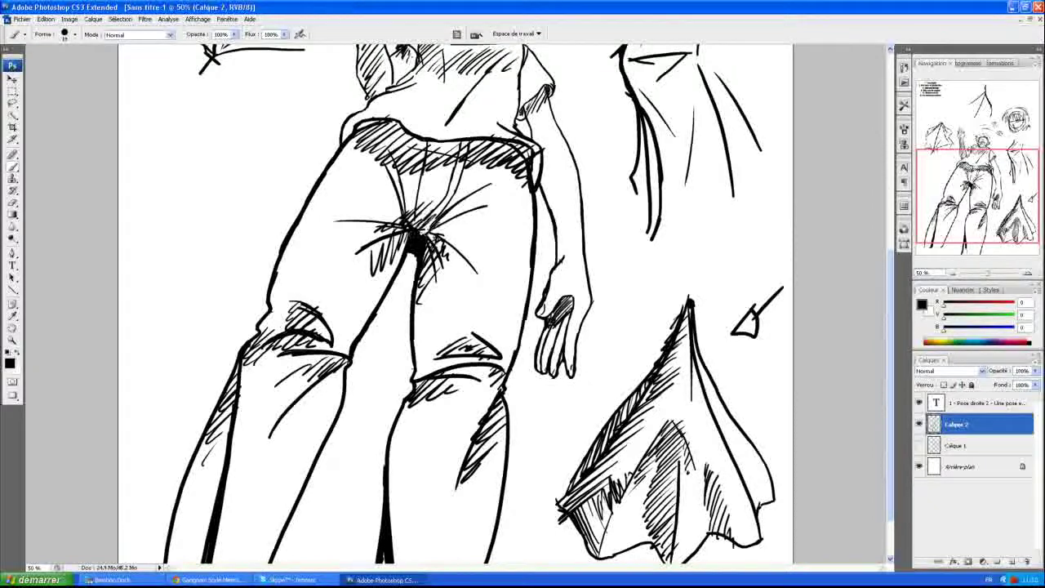
# Step: Sketch a swirl and a short stroke above the figure's head
pyautogui.scroll(4, 455, 304)
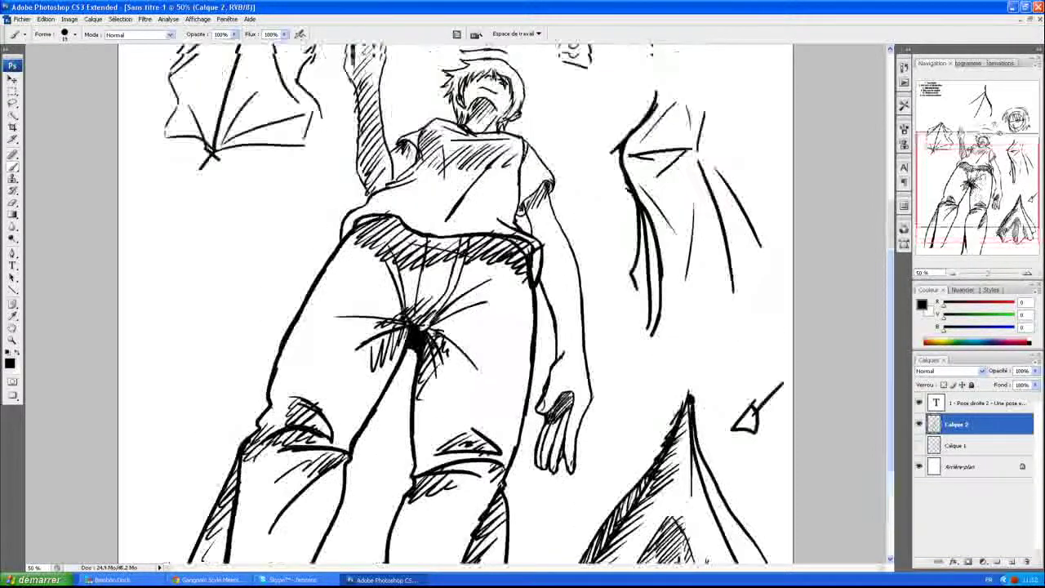
pyautogui.scroll(-5, 456, 304)
pyautogui.scroll(6, 455, 304)
pyautogui.scroll(1, 455, 303)
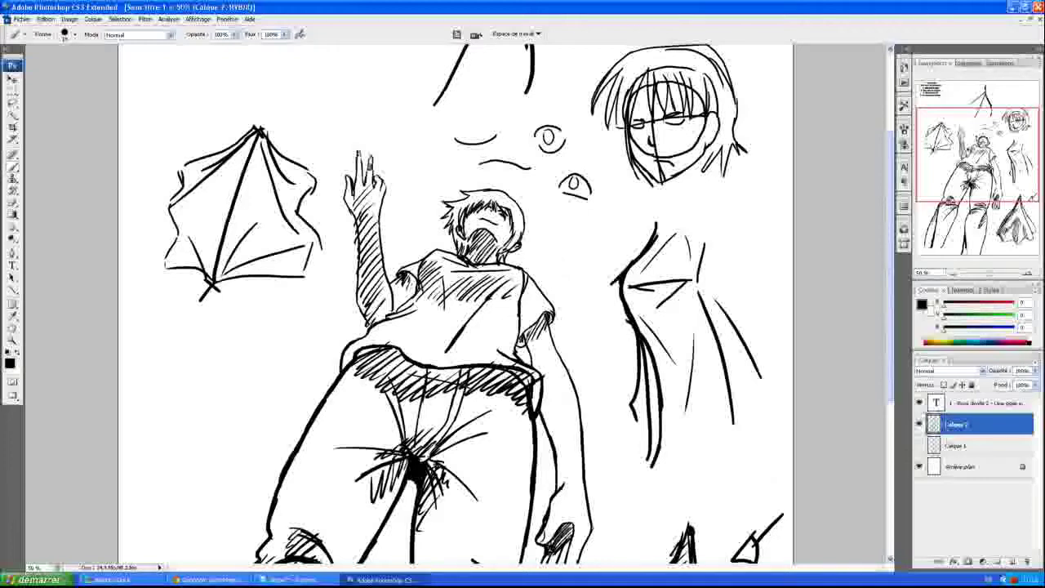
pyautogui.scroll(3, 455, 302)
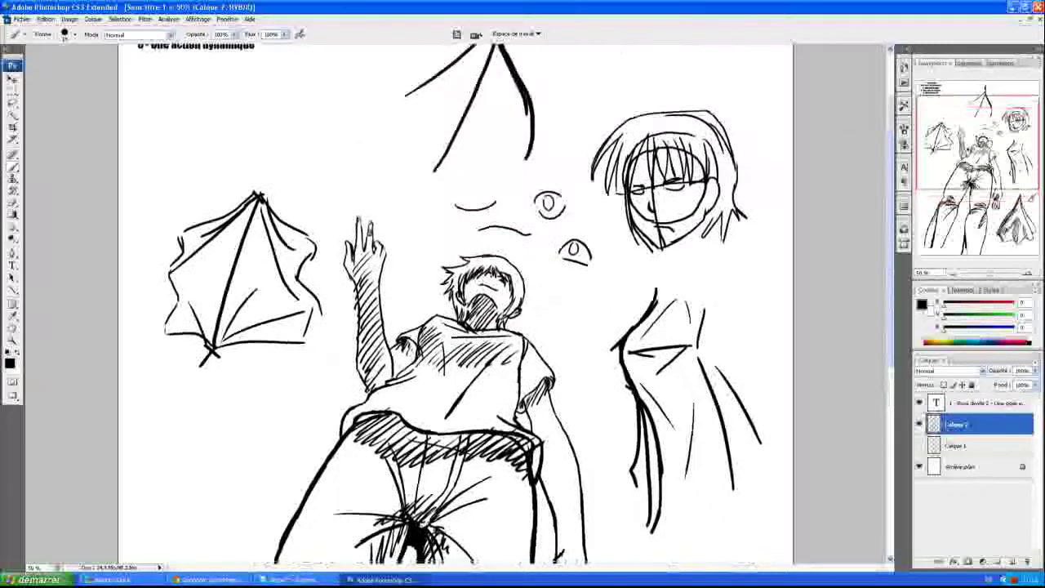
pyautogui.moveTo(427, 195)
pyautogui.mouseDown()
pyautogui.moveTo(436, 250)
pyautogui.moveTo(448, 233)
pyautogui.mouseUp()
pyautogui.moveTo(413, 173)
pyautogui.mouseDown()
pyautogui.moveTo(414, 187)
pyautogui.moveTo(488, 230)
pyautogui.moveTo(563, 245)
pyautogui.mouseUp()
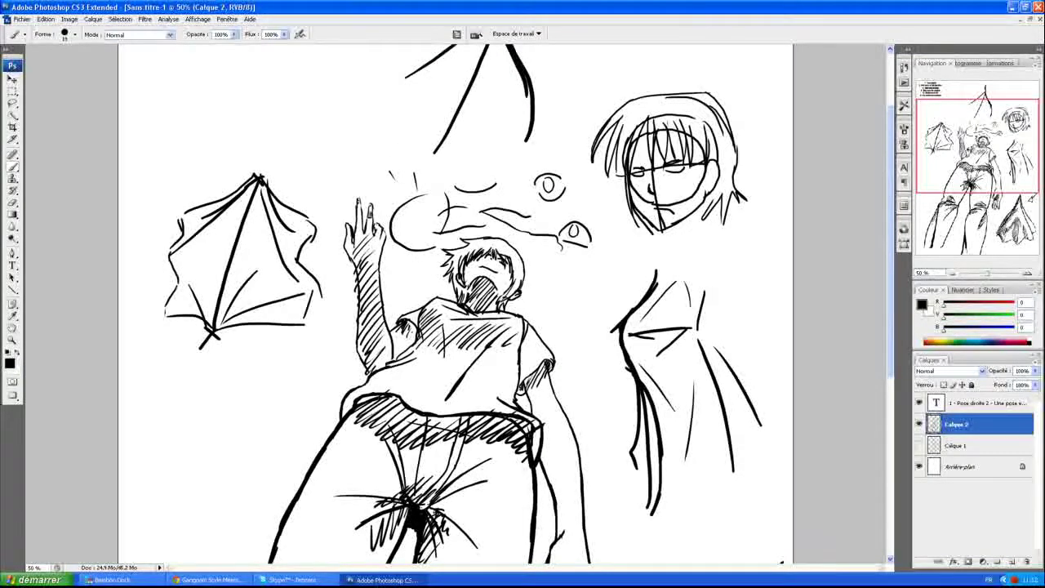
pyautogui.scroll(-3, 455, 304)
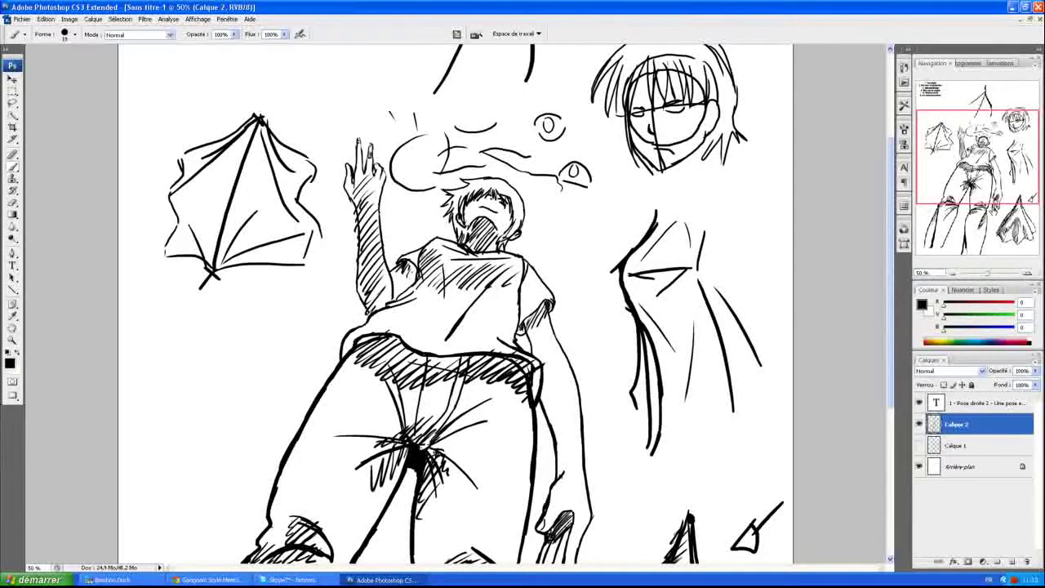
# Step: Erase the wing sketch on the left with the Eraser
pyautogui.click(12, 202)
pyautogui.moveTo(245, 119)
pyautogui.mouseDown()
pyautogui.moveTo(175, 179)
pyautogui.moveTo(159, 210)
pyautogui.mouseUp()
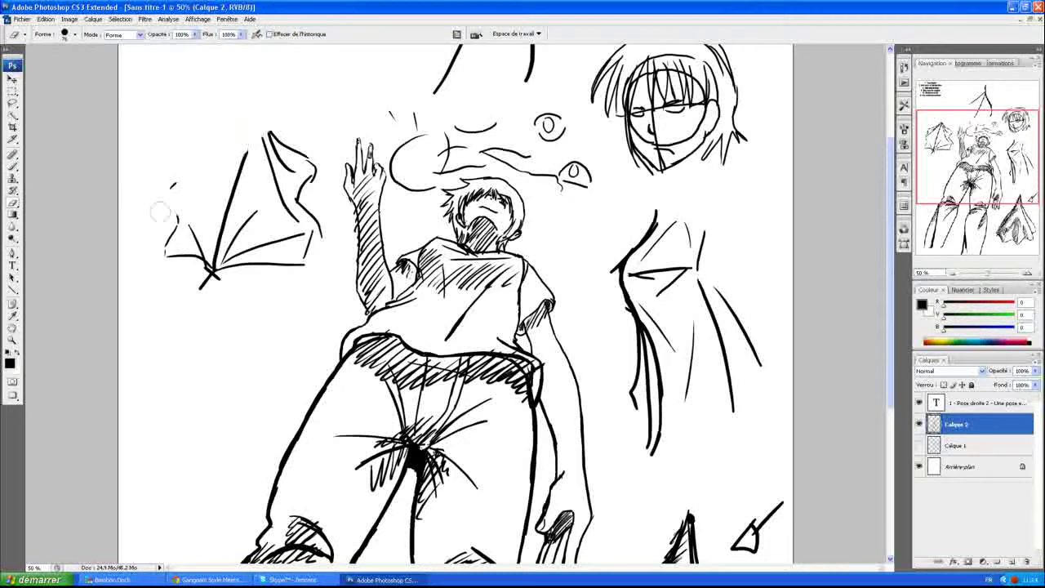
pyautogui.moveTo(245, 152)
pyautogui.mouseDown()
pyautogui.moveTo(175, 253)
pyautogui.moveTo(237, 196)
pyautogui.mouseUp()
pyautogui.moveTo(204, 282)
pyautogui.mouseDown()
pyautogui.moveTo(309, 145)
pyautogui.moveTo(274, 262)
pyautogui.mouseUp()
pyautogui.moveTo(302, 200)
pyautogui.mouseDown()
pyautogui.moveTo(326, 245)
pyautogui.moveTo(204, 241)
pyautogui.moveTo(167, 277)
pyautogui.mouseUp()
# Step: Erase the swirls above the head, the wavy stroke and the small eye sketch
pyautogui.moveTo(453, 156)
pyautogui.mouseDown()
pyautogui.moveTo(401, 189)
pyautogui.moveTo(390, 132)
pyautogui.moveTo(406, 126)
pyautogui.mouseUp()
pyautogui.moveTo(420, 192)
pyautogui.mouseDown()
pyautogui.moveTo(445, 143)
pyautogui.moveTo(490, 127)
pyautogui.mouseUp()
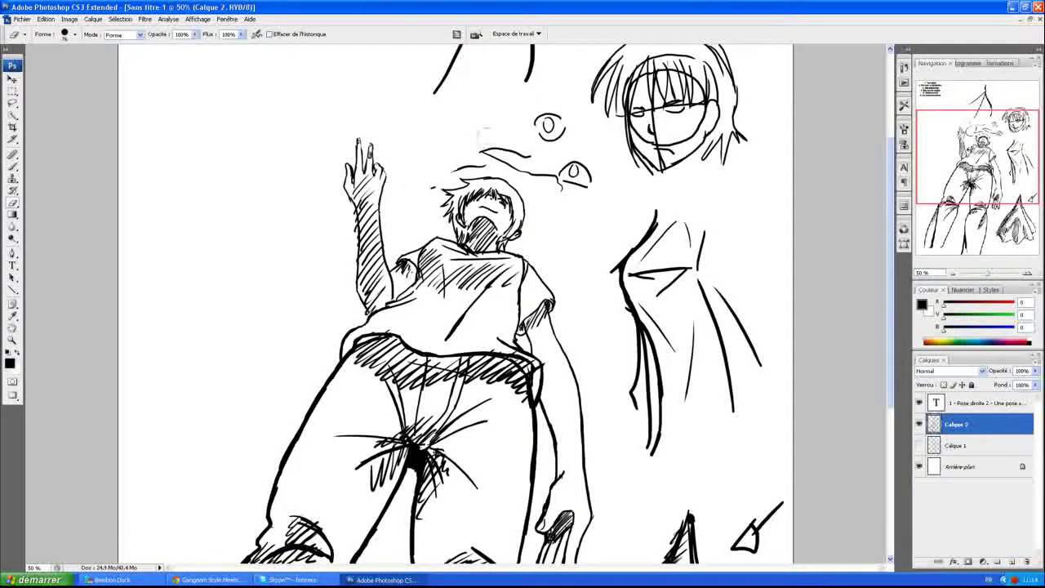
pyautogui.moveTo(460, 160); pyautogui.dragTo(562, 122)
pyautogui.moveTo(520, 159)
pyautogui.mouseDown()
pyautogui.moveTo(563, 145)
pyautogui.moveTo(581, 189)
pyautogui.mouseUp()
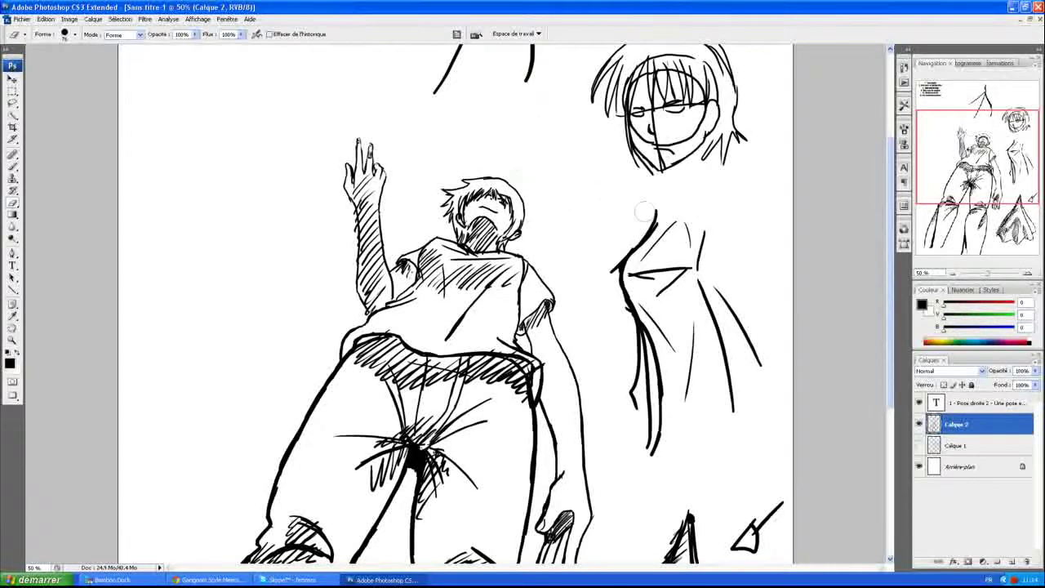
# Step: Erase the right-hand figure's collar, coat and stray marks
pyautogui.moveTo(614, 234)
pyautogui.mouseDown()
pyautogui.moveTo(645, 277)
pyautogui.moveTo(625, 309)
pyautogui.moveTo(658, 271)
pyautogui.mouseUp()
pyautogui.moveTo(641, 343)
pyautogui.mouseDown()
pyautogui.moveTo(682, 276)
pyautogui.moveTo(633, 408)
pyautogui.mouseUp()
pyautogui.moveTo(658, 359); pyautogui.dragTo(650, 450)
pyautogui.moveTo(692, 376)
pyautogui.mouseDown()
pyautogui.moveTo(693, 323)
pyautogui.moveTo(747, 298)
pyautogui.mouseUp()
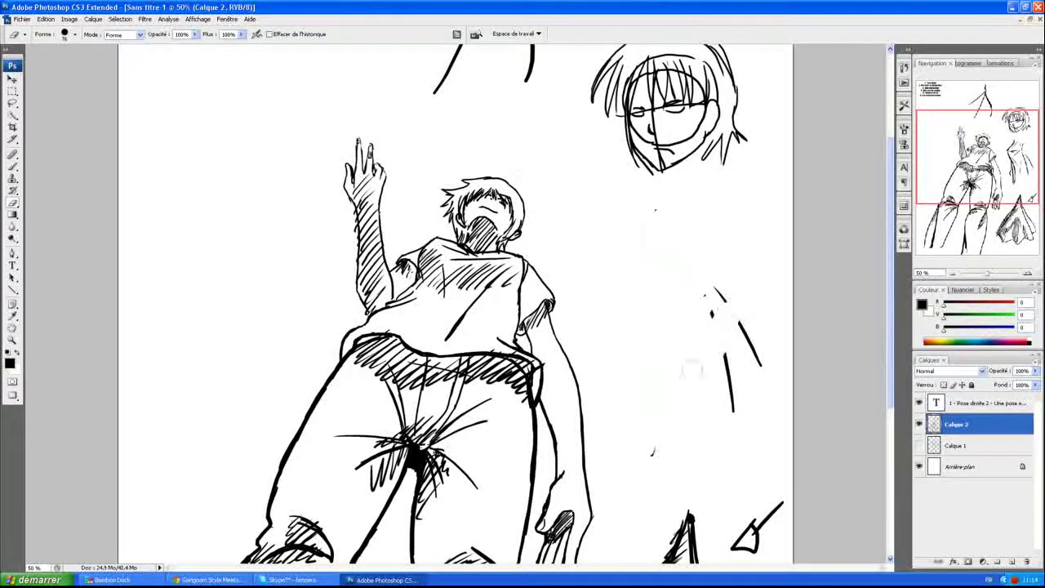
pyautogui.moveTo(671, 387); pyautogui.dragTo(734, 317)
pyautogui.moveTo(759, 329); pyautogui.dragTo(765, 356)
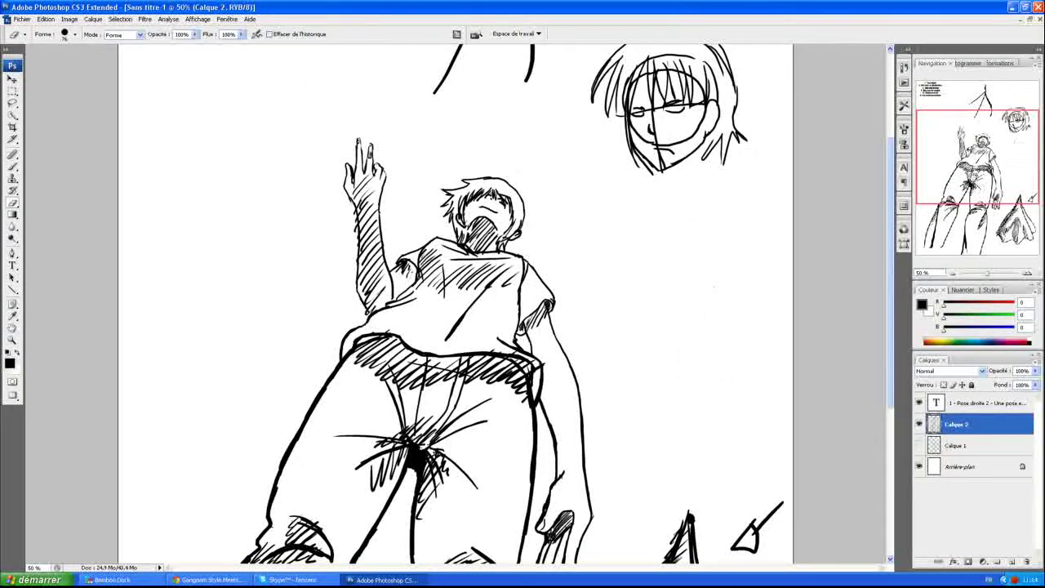
# Step: Erase the cloth drawing's hatching and outline strokes
pyautogui.scroll(-5, 648, 213)
pyautogui.moveTo(678, 277)
pyautogui.mouseDown()
pyautogui.moveTo(571, 441)
pyautogui.moveTo(588, 474)
pyautogui.mouseUp()
pyautogui.moveTo(637, 367); pyautogui.dragTo(619, 437)
pyautogui.moveTo(683, 359)
pyautogui.mouseDown()
pyautogui.moveTo(645, 444)
pyautogui.moveTo(654, 498)
pyautogui.mouseUp()
pyautogui.moveTo(694, 445); pyautogui.dragTo(674, 506)
pyautogui.moveTo(735, 335); pyautogui.dragTo(702, 486)
pyautogui.moveTo(743, 368); pyautogui.dragTo(731, 489)
pyautogui.moveTo(755, 409)
pyautogui.mouseDown()
pyautogui.moveTo(743, 485)
pyautogui.moveTo(760, 482)
pyautogui.mouseUp()
# Step: Erase the arrow, the upper-right head sketch and the inverted V shape at the top
pyautogui.moveTo(690, 494); pyautogui.dragTo(649, 474)
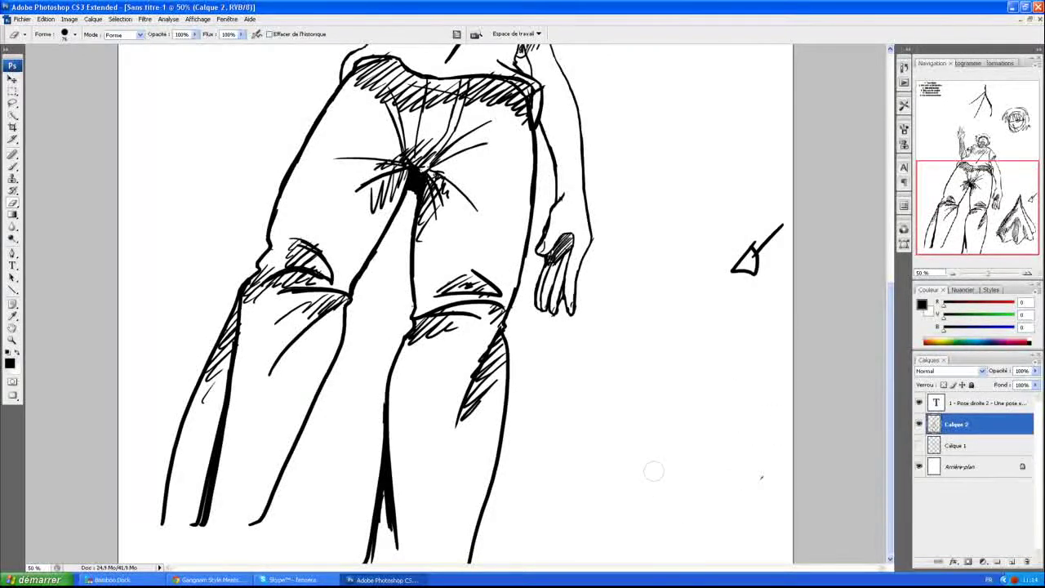
pyautogui.moveTo(780, 228)
pyautogui.mouseDown()
pyautogui.moveTo(735, 269)
pyautogui.moveTo(756, 270)
pyautogui.mouseUp()
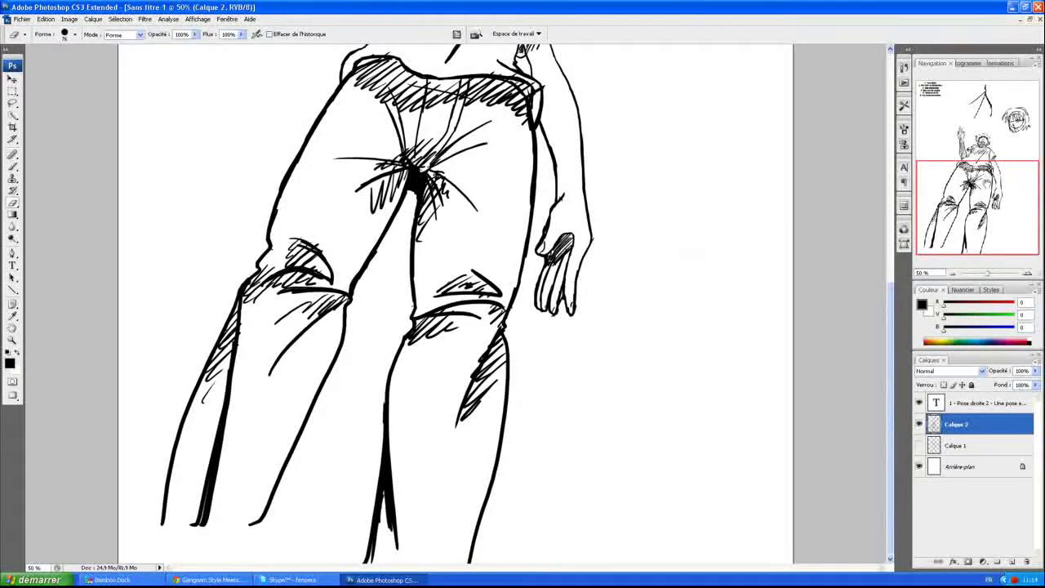
pyautogui.scroll(5, 763, 263)
pyautogui.moveTo(592, 236)
pyautogui.mouseDown()
pyautogui.moveTo(624, 233)
pyautogui.moveTo(635, 282)
pyautogui.moveTo(698, 212)
pyautogui.moveTo(686, 262)
pyautogui.moveTo(637, 314)
pyautogui.moveTo(719, 269)
pyautogui.moveTo(740, 292)
pyautogui.moveTo(712, 320)
pyautogui.mouseUp()
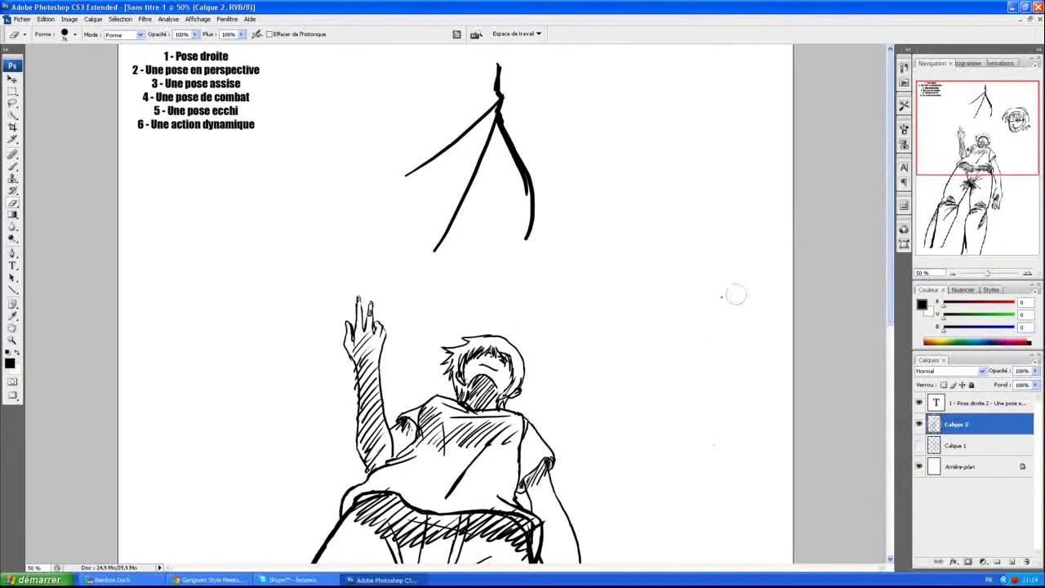
pyautogui.moveTo(513, 75)
pyautogui.mouseDown()
pyautogui.moveTo(489, 140)
pyautogui.moveTo(464, 134)
pyautogui.moveTo(434, 187)
pyautogui.moveTo(410, 268)
pyautogui.moveTo(474, 156)
pyautogui.moveTo(453, 150)
pyautogui.mouseUp()
pyautogui.moveTo(503, 127)
pyautogui.mouseDown()
pyautogui.moveTo(527, 243)
pyautogui.moveTo(507, 139)
pyautogui.mouseUp()
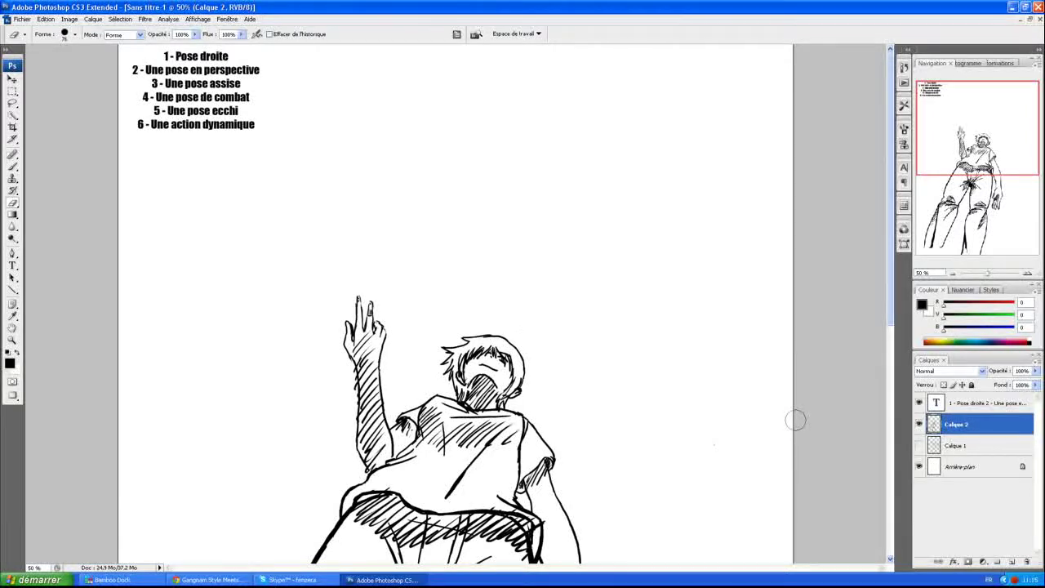
pyautogui.scroll(-6, 796, 420)
pyautogui.scroll(3, 796, 420)
pyautogui.scroll(2, 796, 420)
pyautogui.scroll(1, 796, 419)
pyautogui.scroll(1, 796, 420)
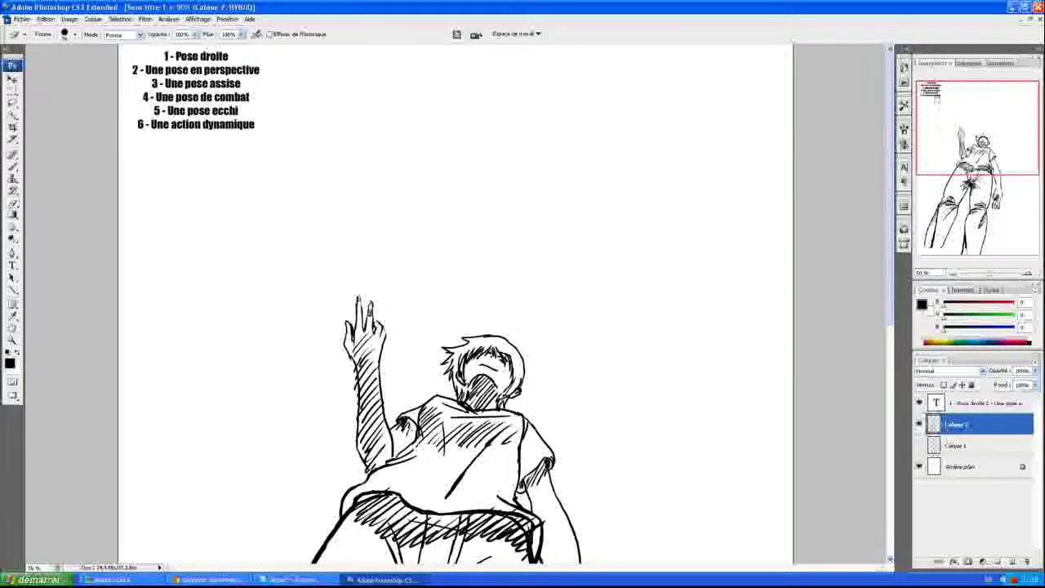